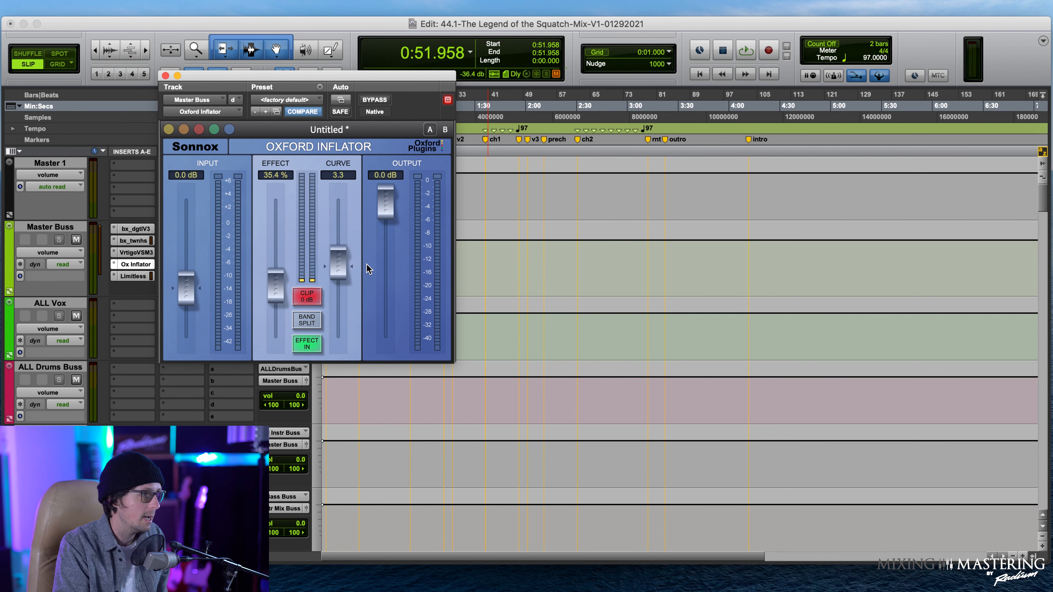
- Close the Oxford Inflator window and start playing the mix
left_click(165, 76)
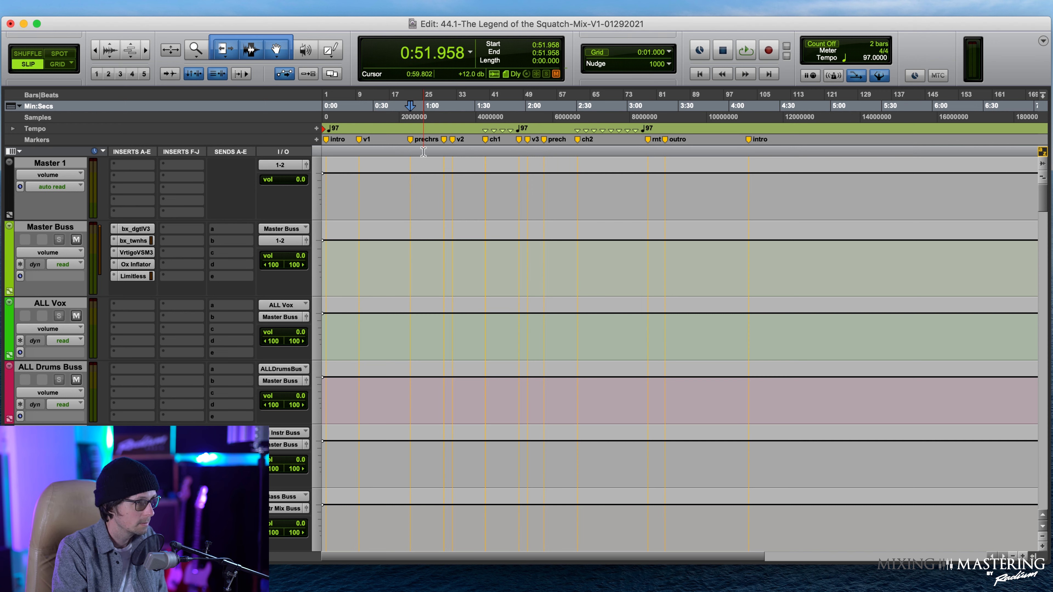
key("space")
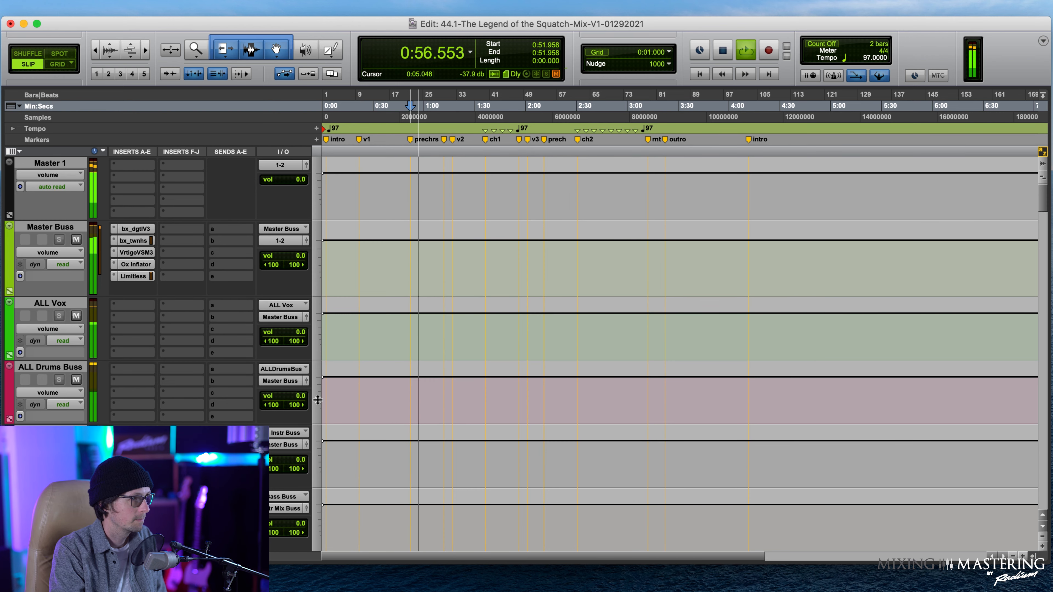
- Audition the Bass Mix Buss by muting and unmuting it, and lower its volume to -0.5 dB
scroll(416, 413, "down", 2)
scroll(416, 413, "down", 10)
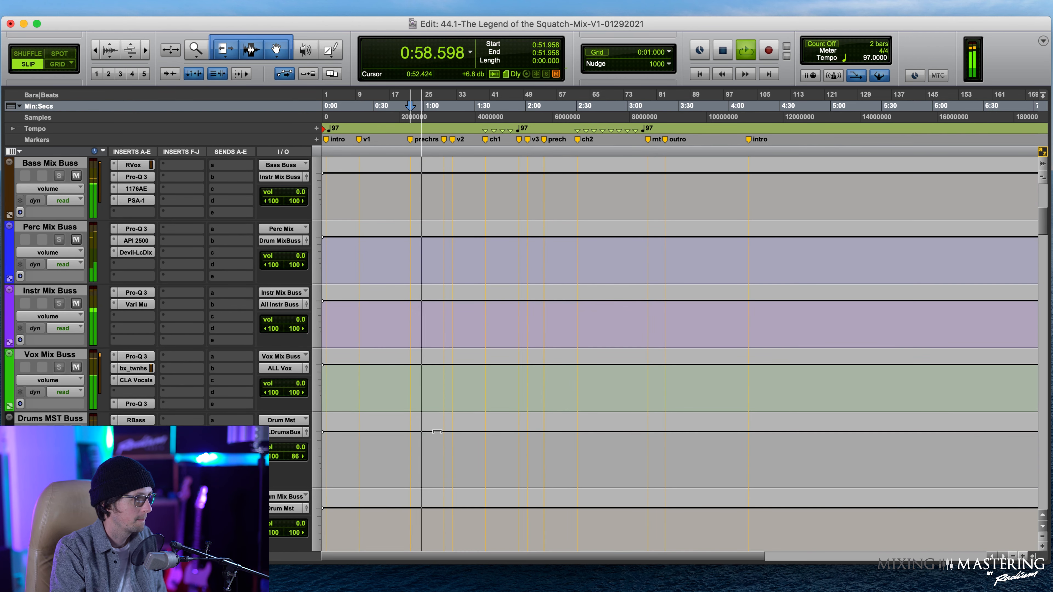
scroll(437, 431, "down", 2)
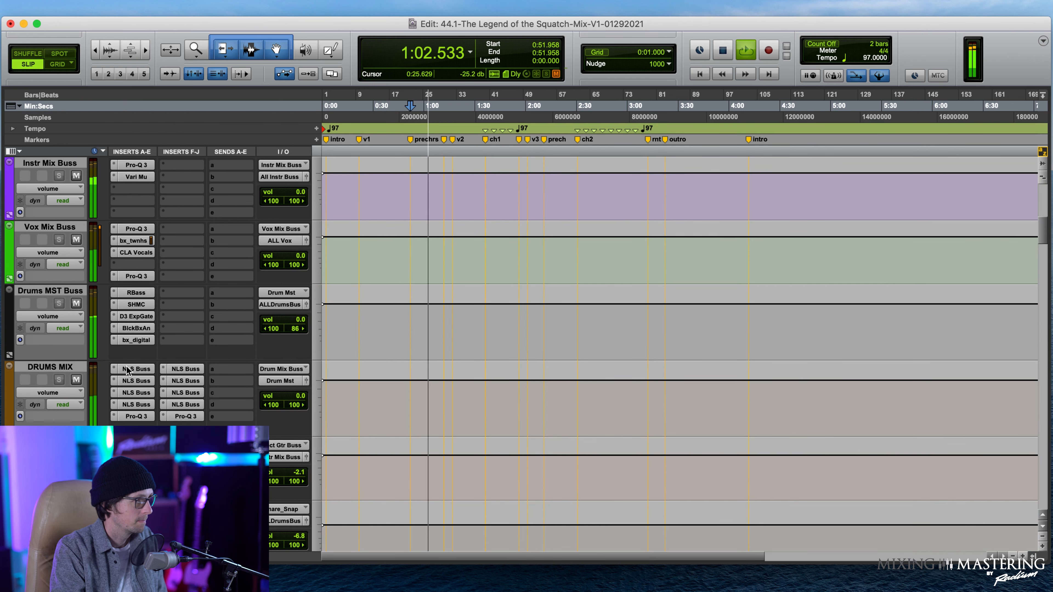
scroll(172, 313, "up", 6)
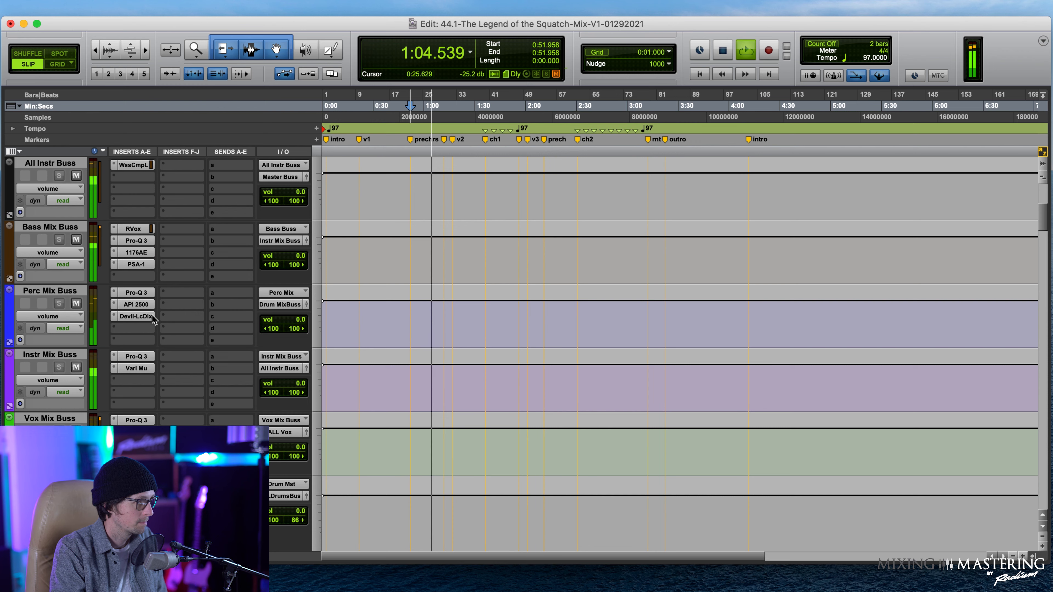
left_click(77, 239)
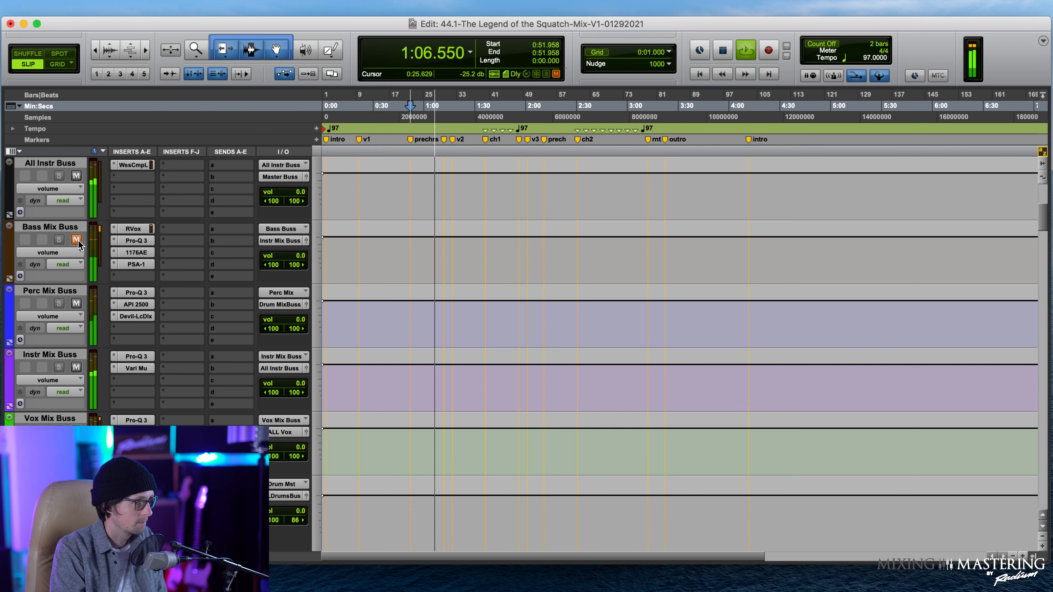
left_click(76, 240)
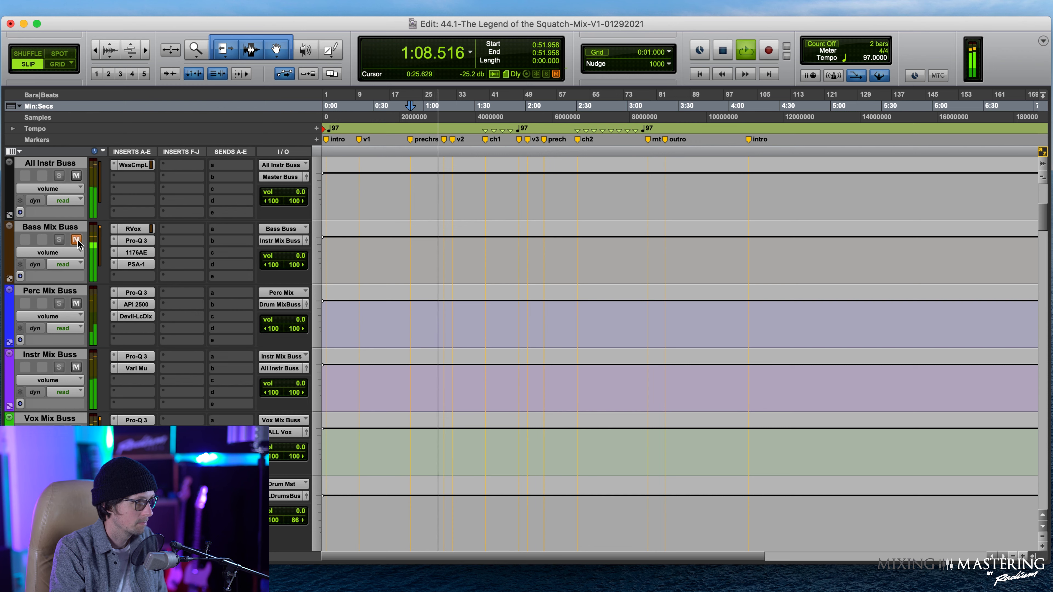
left_click_drag(295, 253, 293, 259)
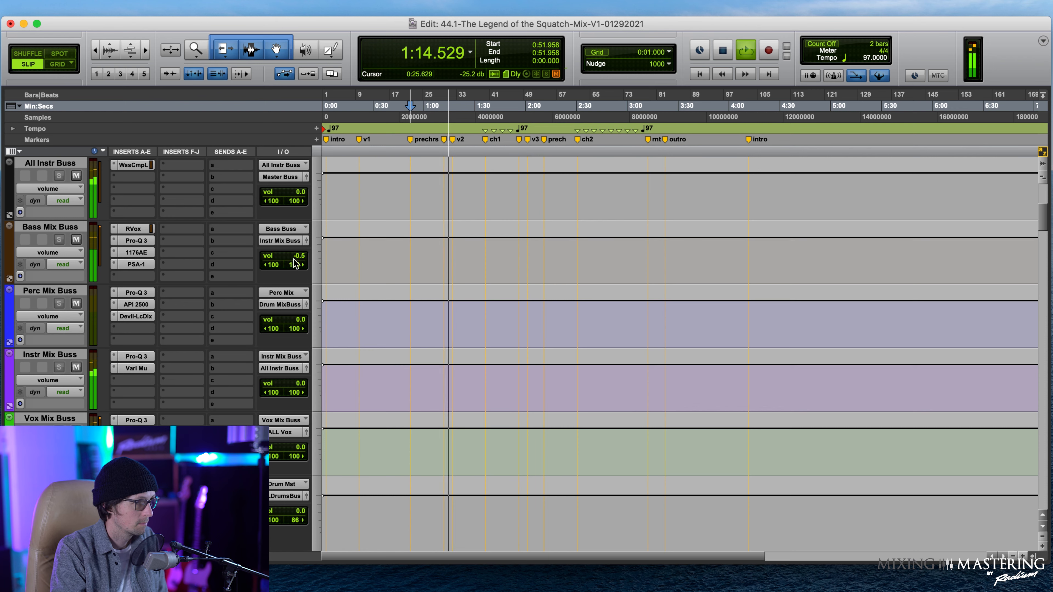
- Raise the Snare_Snap track's volume to -5.8 dB while the mix plays
scroll(426, 290, "up", 5)
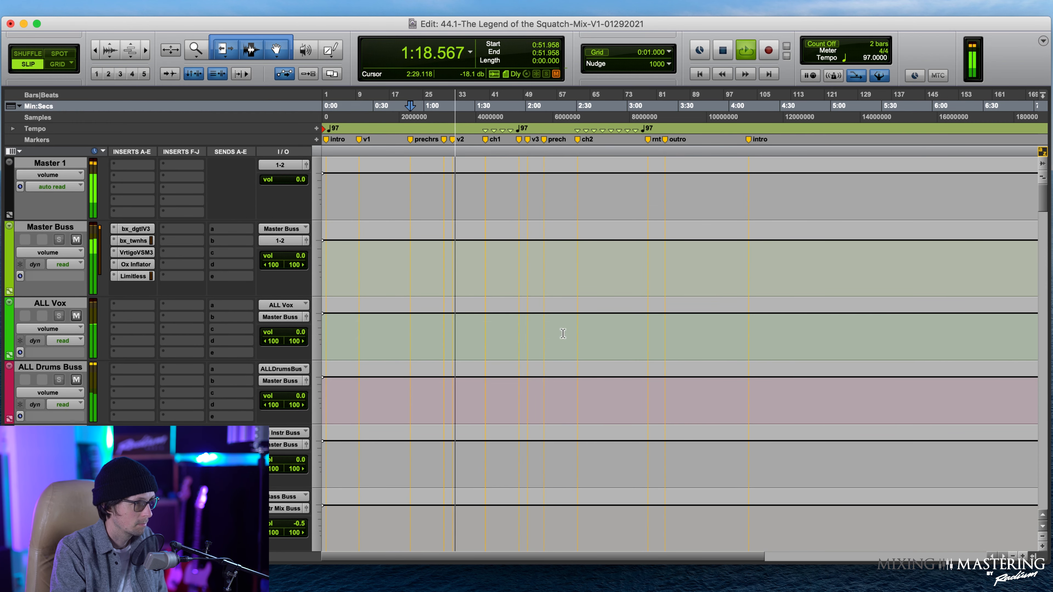
scroll(466, 433, "down", 8)
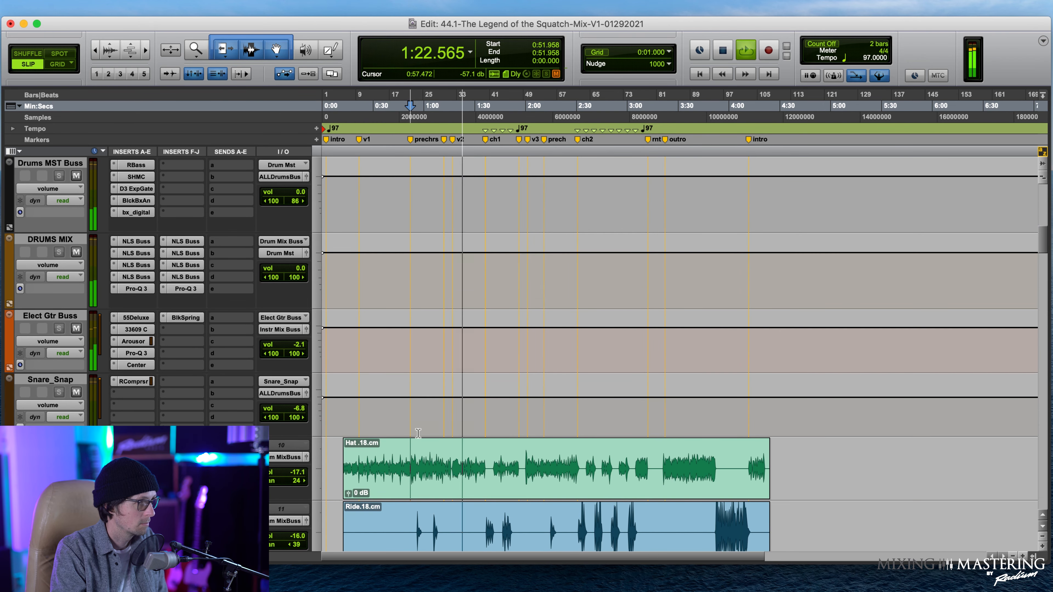
scroll(419, 423, "up", 3)
scroll(416, 415, "down", 3)
scroll(413, 411, "up", 3)
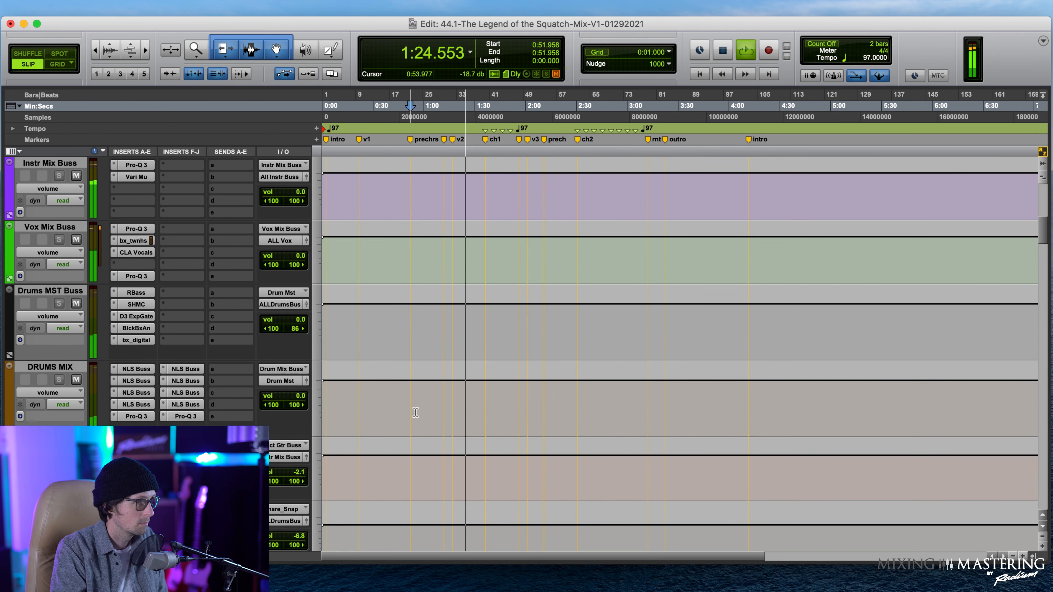
scroll(419, 403, "down", 5)
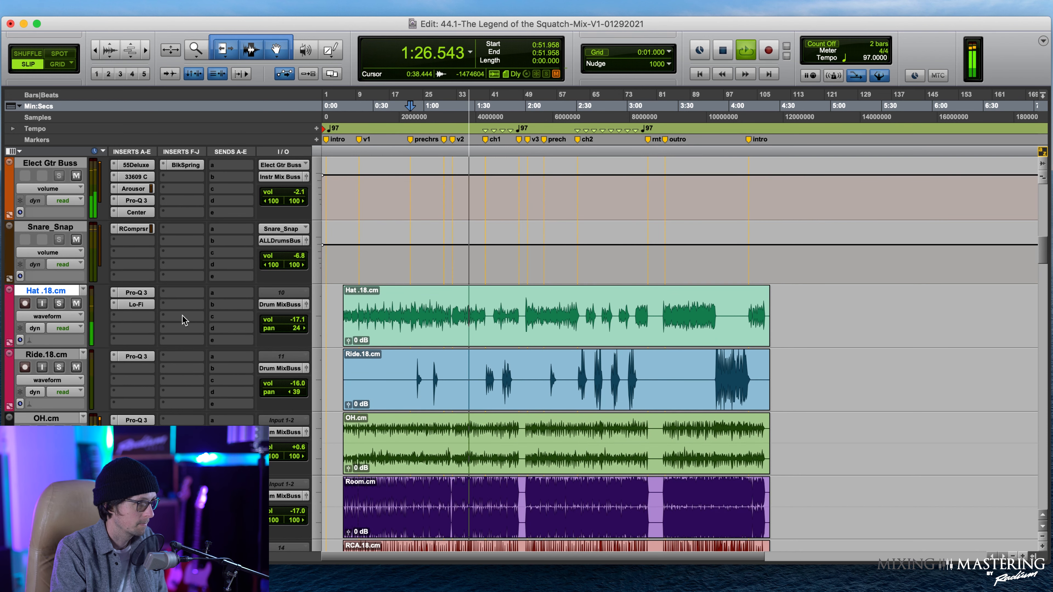
left_click_drag(301, 260, 303, 249)
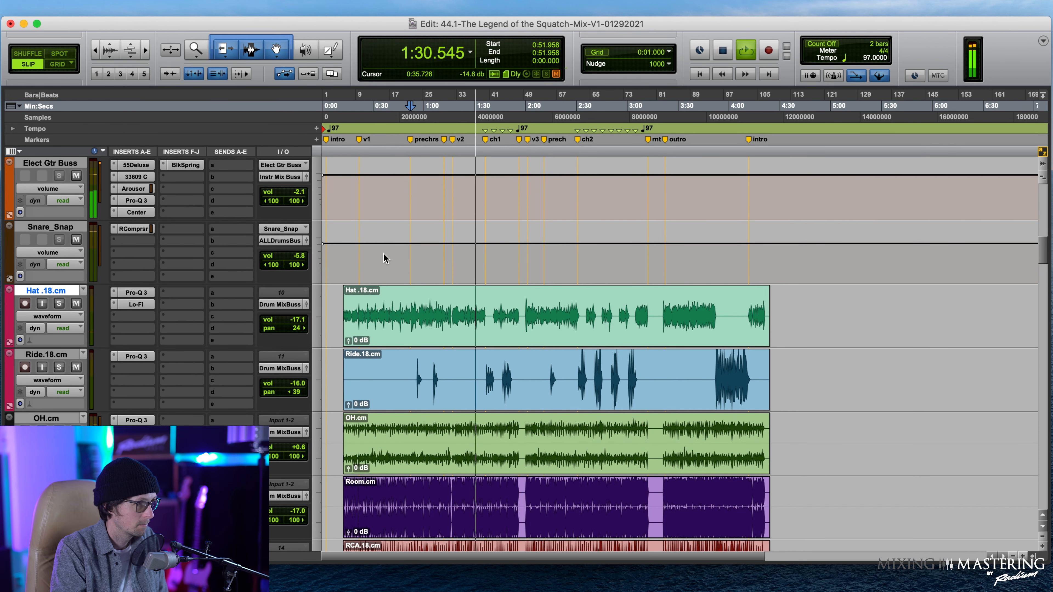
- Boost about 1 dB near 1 kHz in the DRUMS MIX track's last Pro-Q 3, close the plug-in and stop playback
scroll(346, 264, "up", 3)
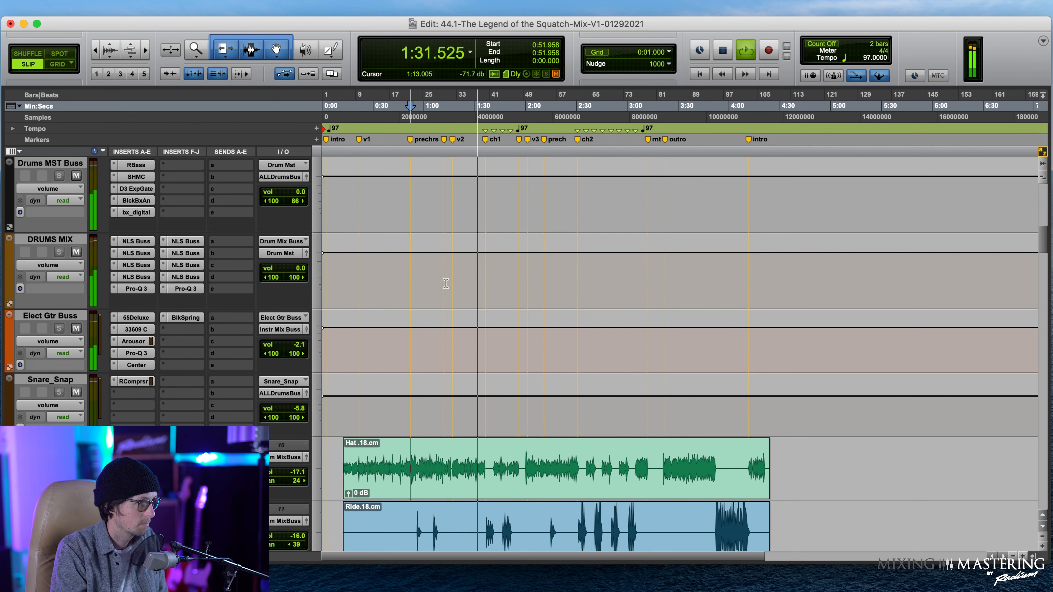
left_click(185, 289)
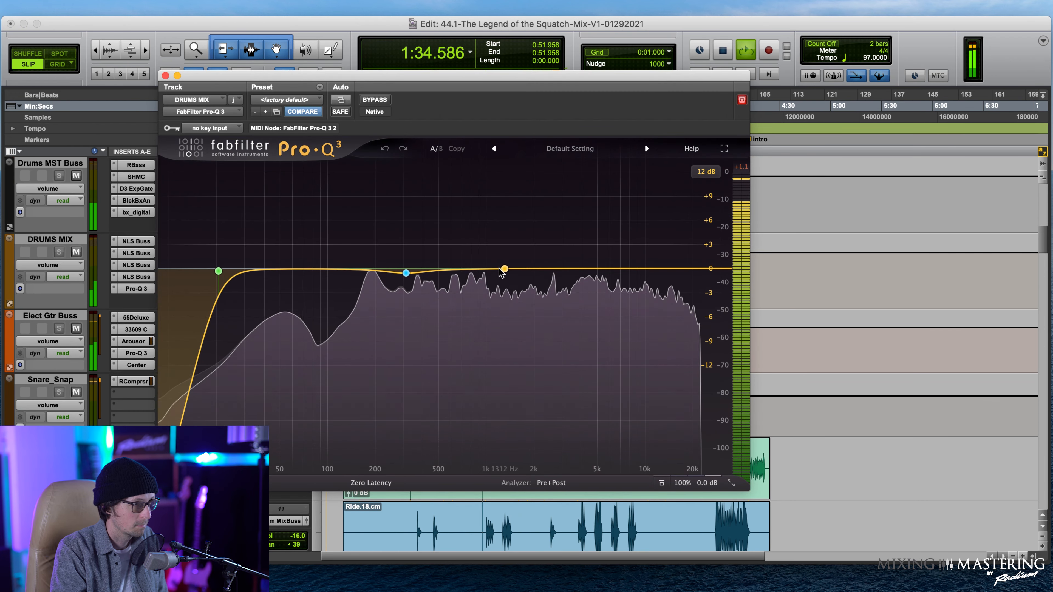
mouse_move(490, 269)
left_mouse_down()
mouse_move(472, 257)
mouse_move(497, 260)
left_mouse_up()
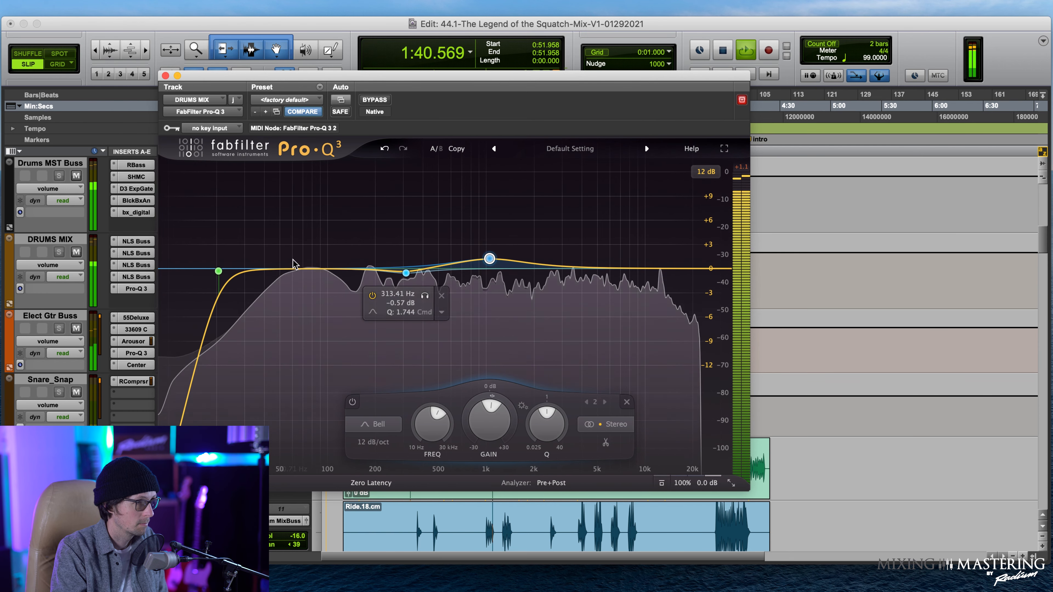
left_click(165, 76)
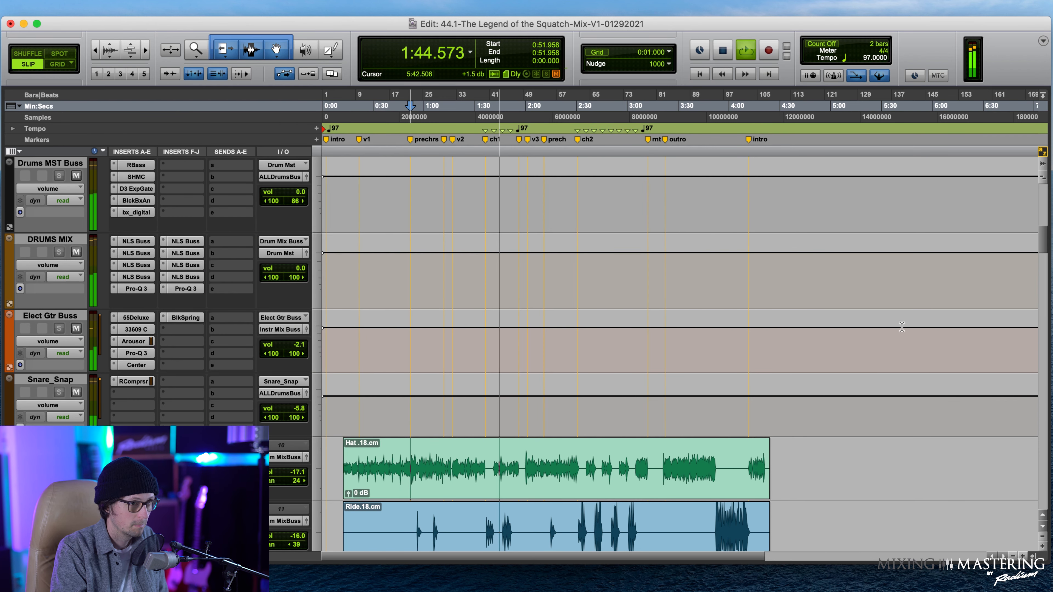
key("space")
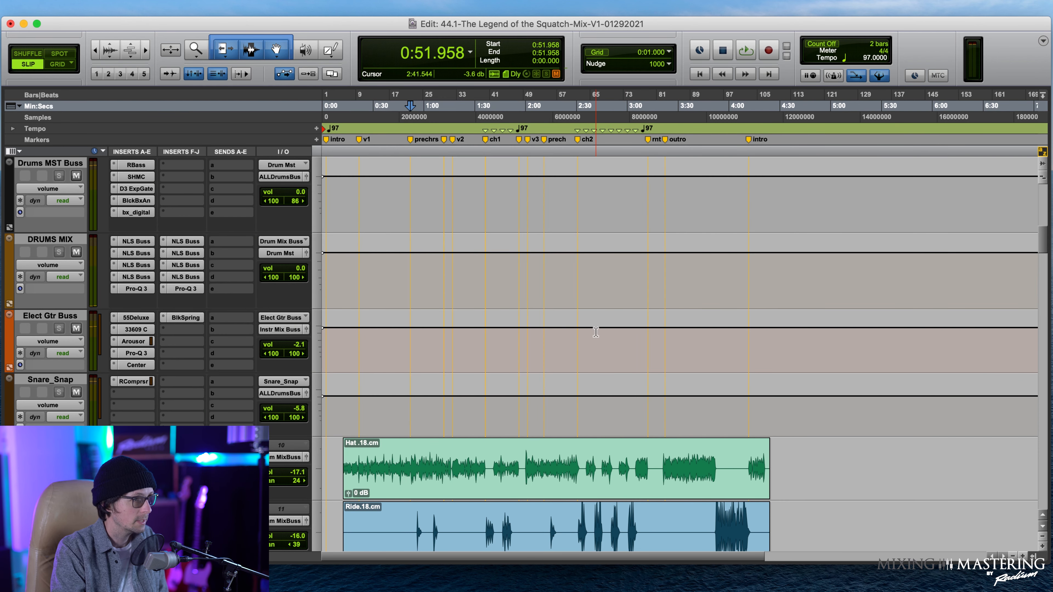
- Insert Soundtheory's Gullfoss as a multichannel plug-in in the Master Buss's first empty F-J insert slot
scroll(423, 360, "up", 10)
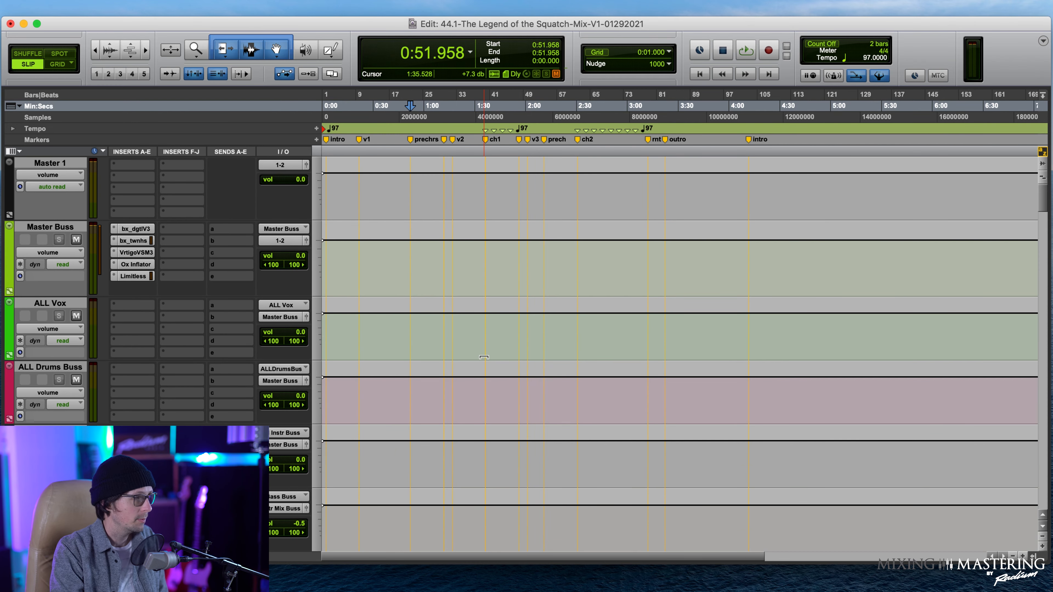
left_click(184, 230)
mouse_move(215, 228)
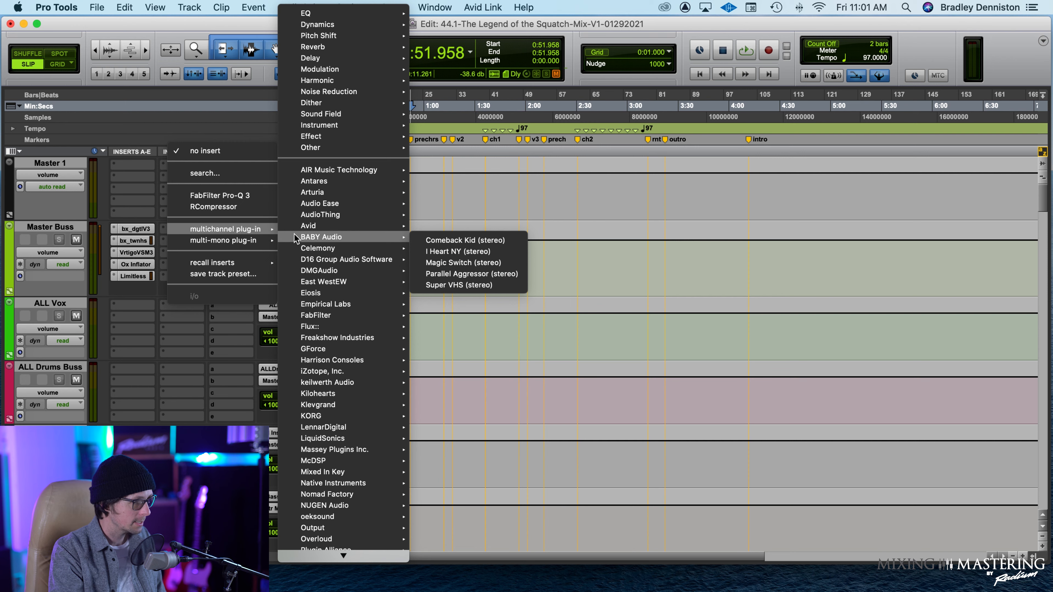
scroll(340, 415, "down", 5)
mouse_move(340, 425)
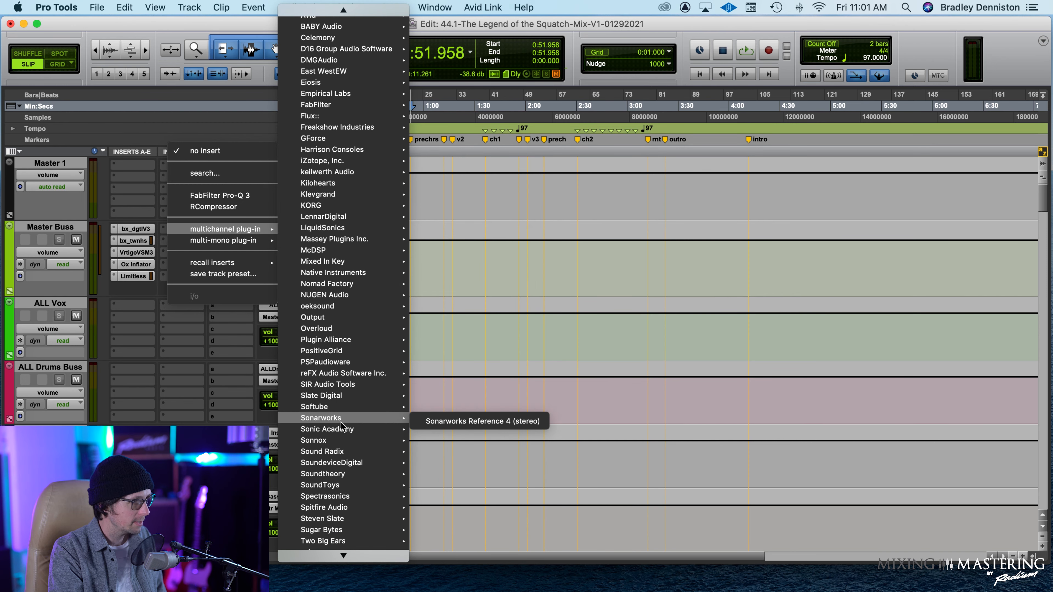
mouse_move(337, 477)
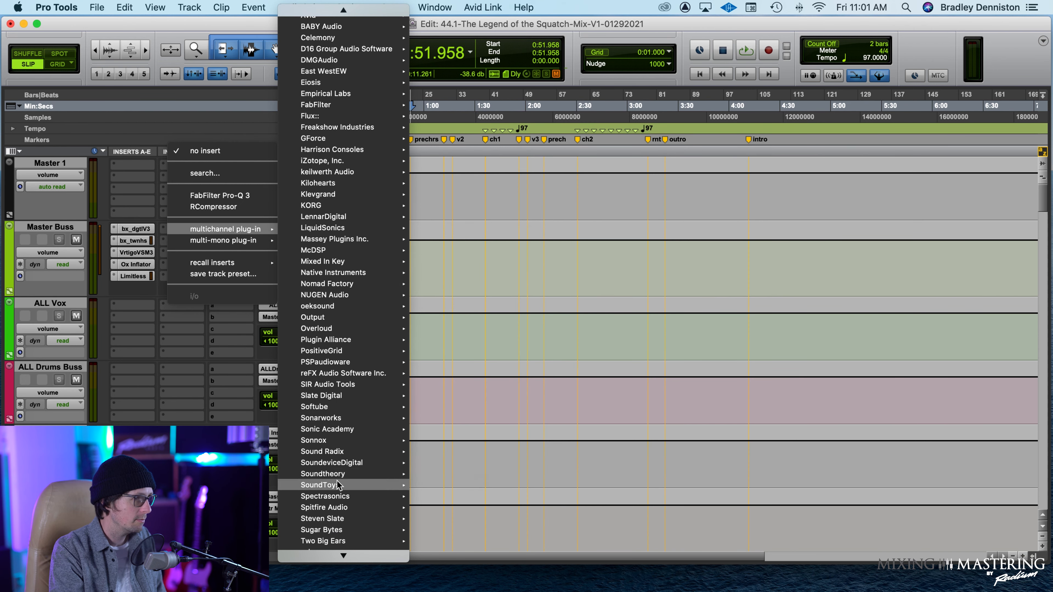
left_click(452, 476)
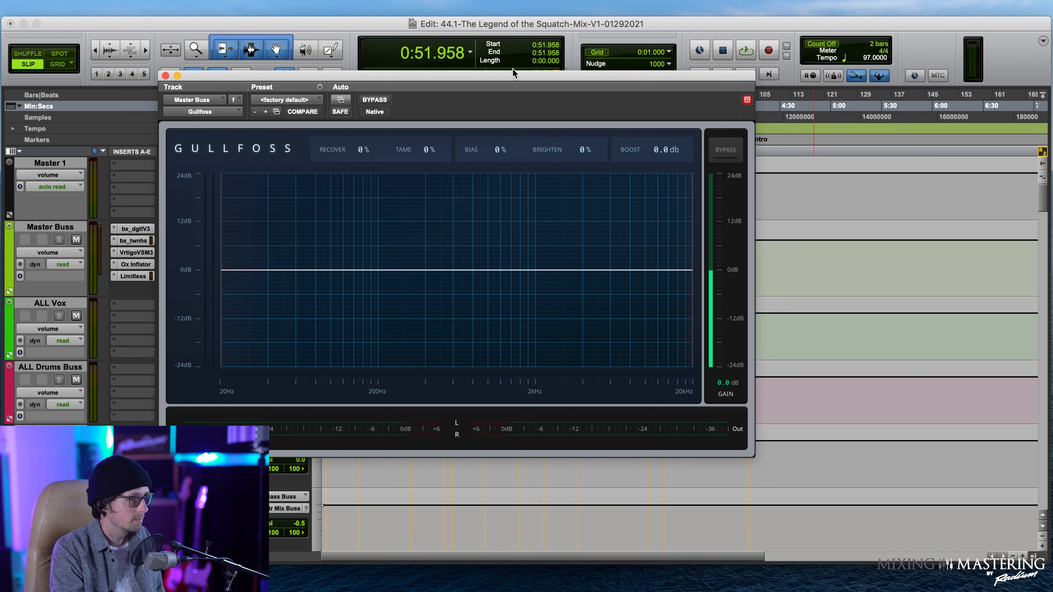
- Start playback and set Gullfoss's Tame and Recover amounts to 42% each
left_click(509, 22)
key("space")
left_click_drag(432, 154, 432, 155)
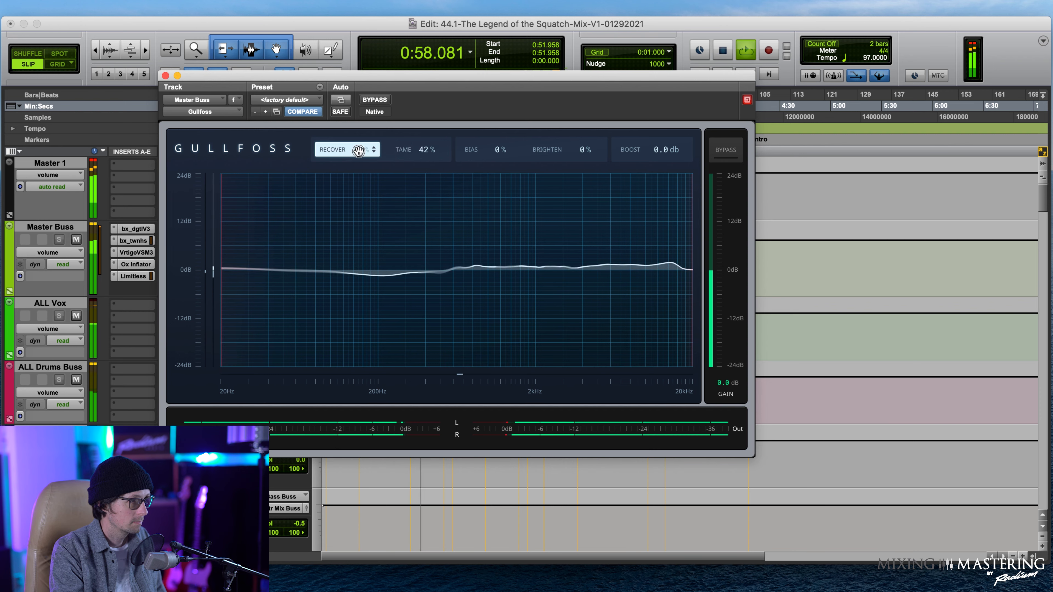
- Compare the playing mix with Gullfoss bypassed and active, leaving the plug-in active
left_click(367, 100)
left_click(367, 100)
left_click(367, 100)
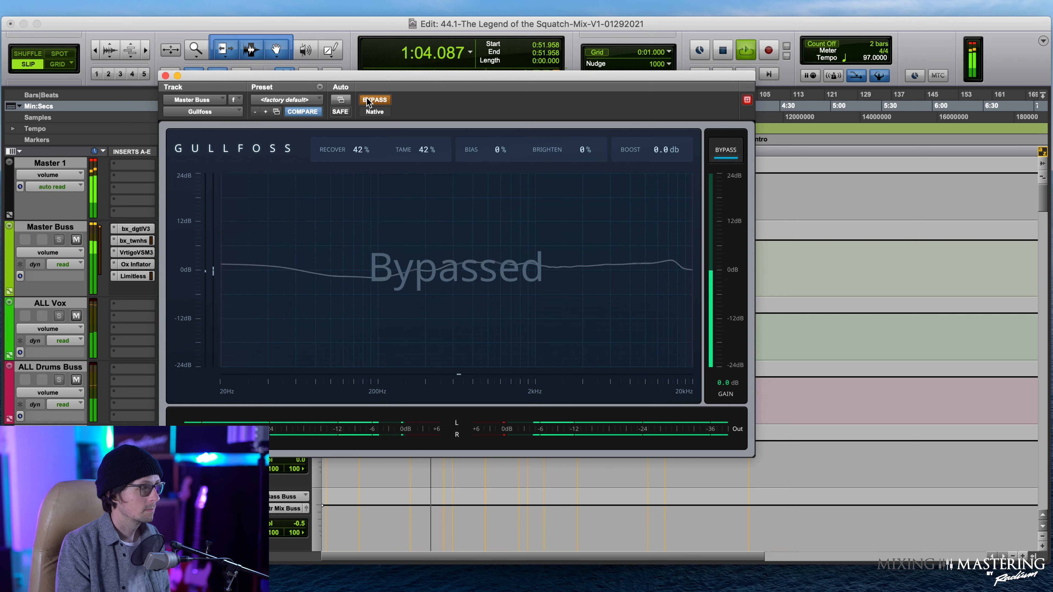
left_click(368, 101)
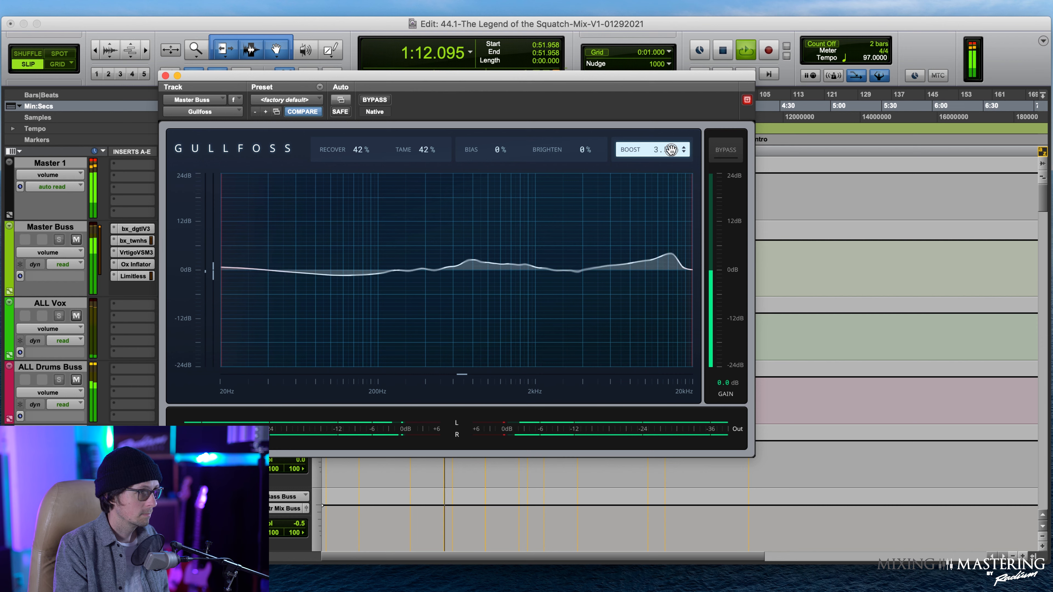
- Set Gullfoss's Boost to 1.8 dB and compare the result against the bypassed signal
scroll(671, 150, "down", 5)
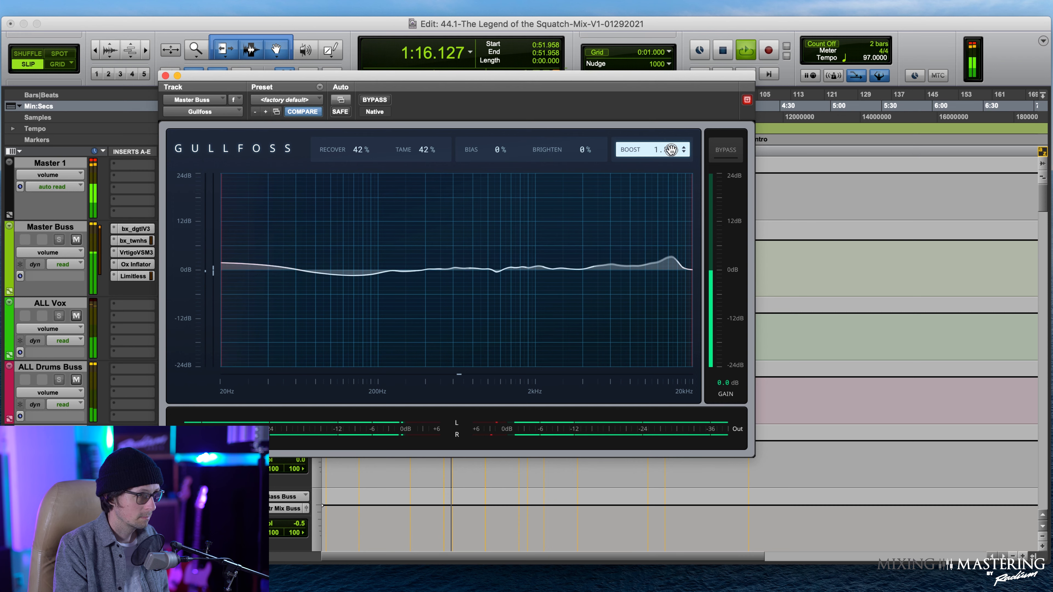
left_click(373, 101)
left_click(373, 102)
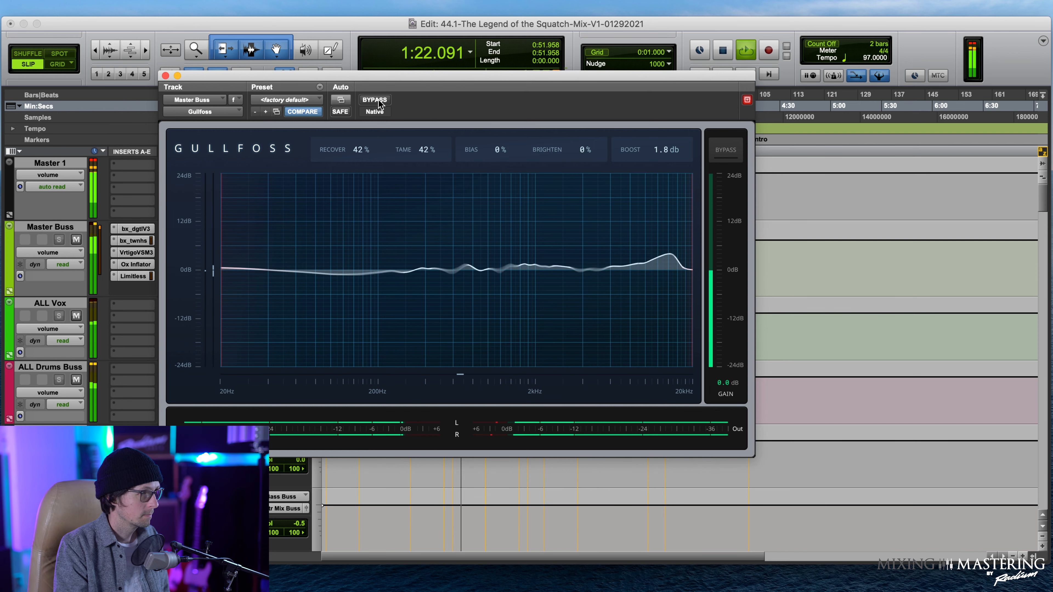
- Check the mix with Gullfoss bypassed once more, refine it to 49% Tame and -2% Brighten, and close its window
left_click(376, 102)
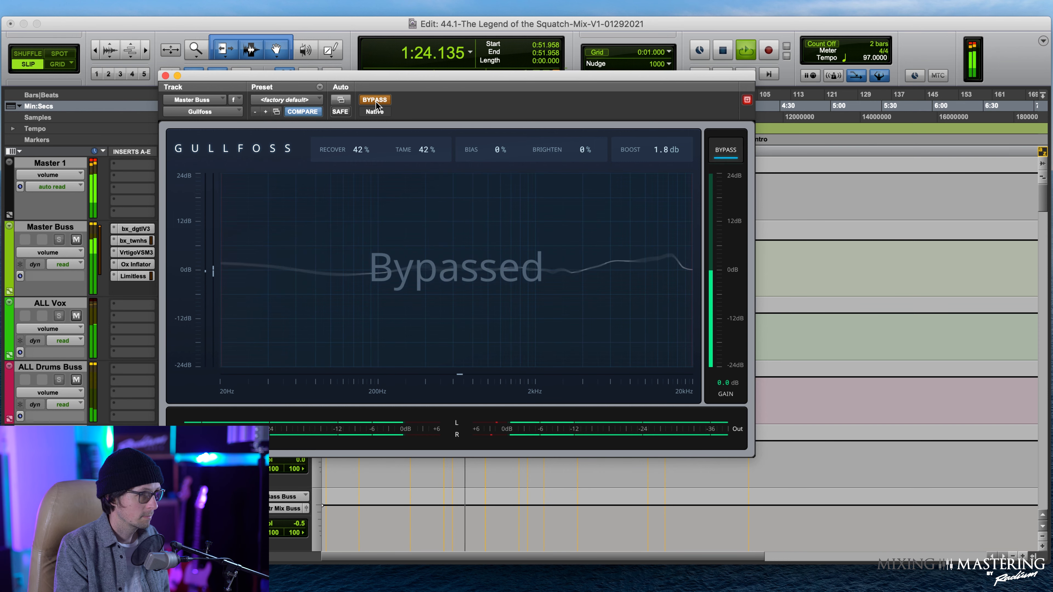
left_click(375, 100)
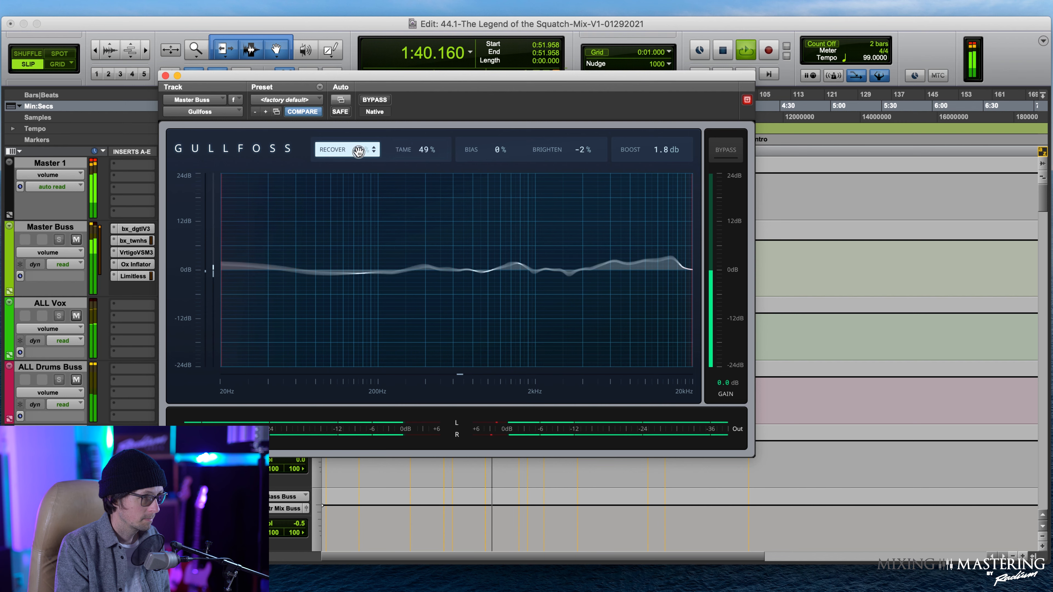
left_click(165, 76)
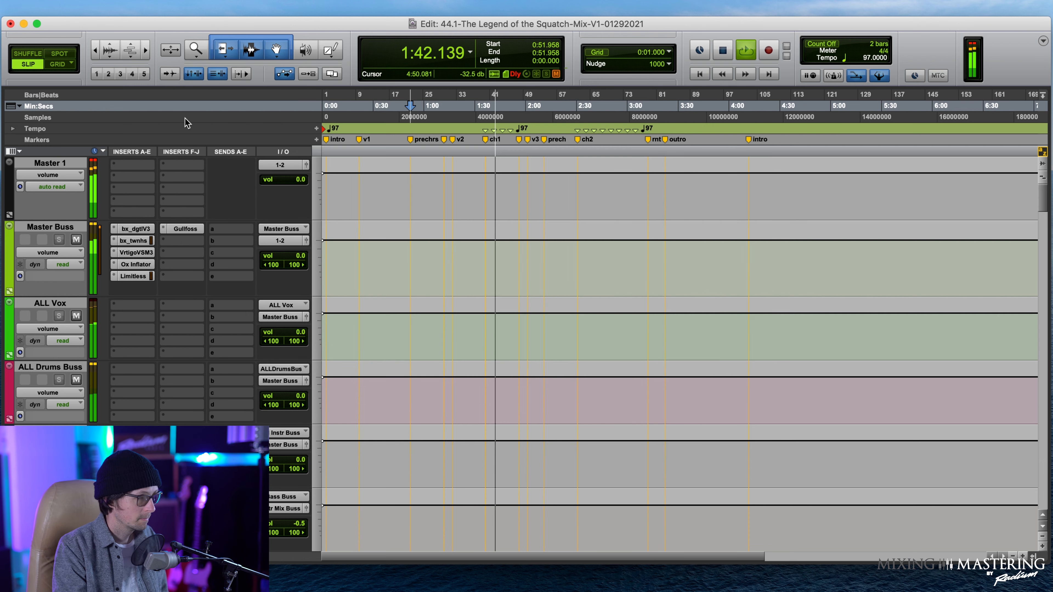
- Compare the mix with the Master Buss's Limitless and Gullfoss inserts bypassed, reactivate both, and stop playback
left_click(140, 274)
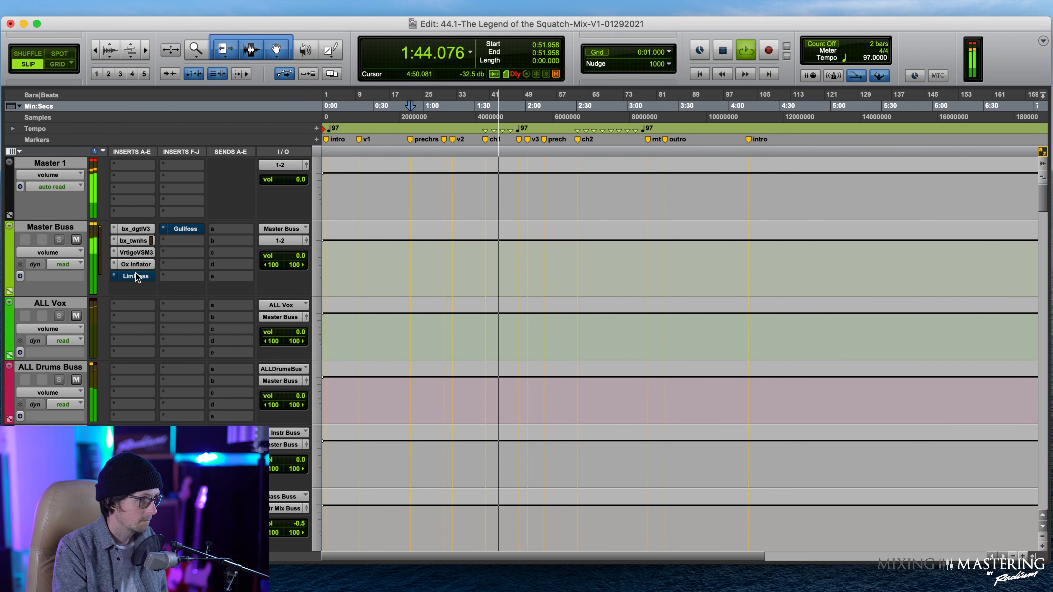
left_click(187, 229)
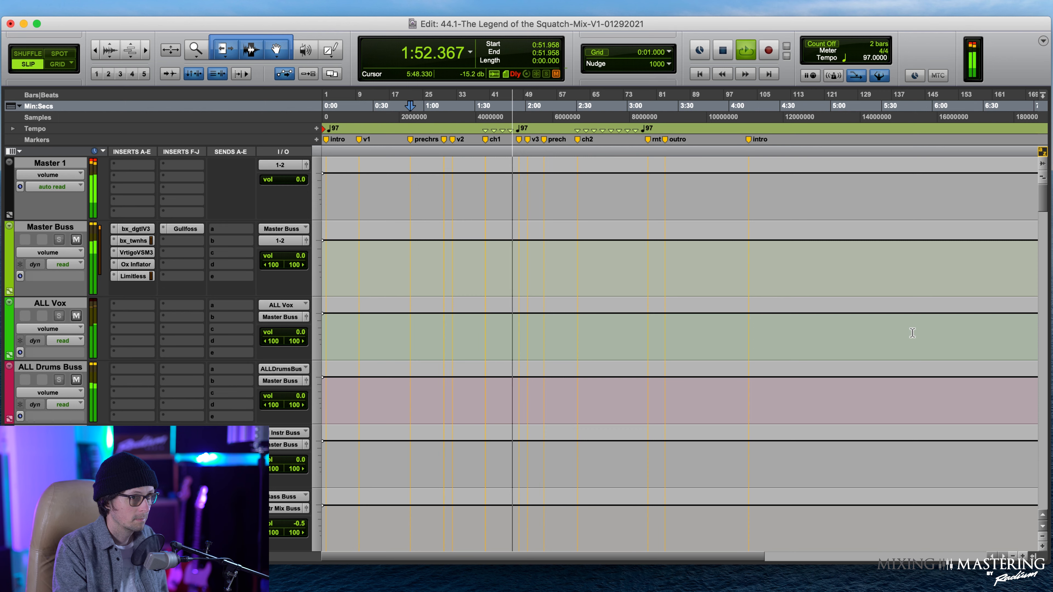
key("space")
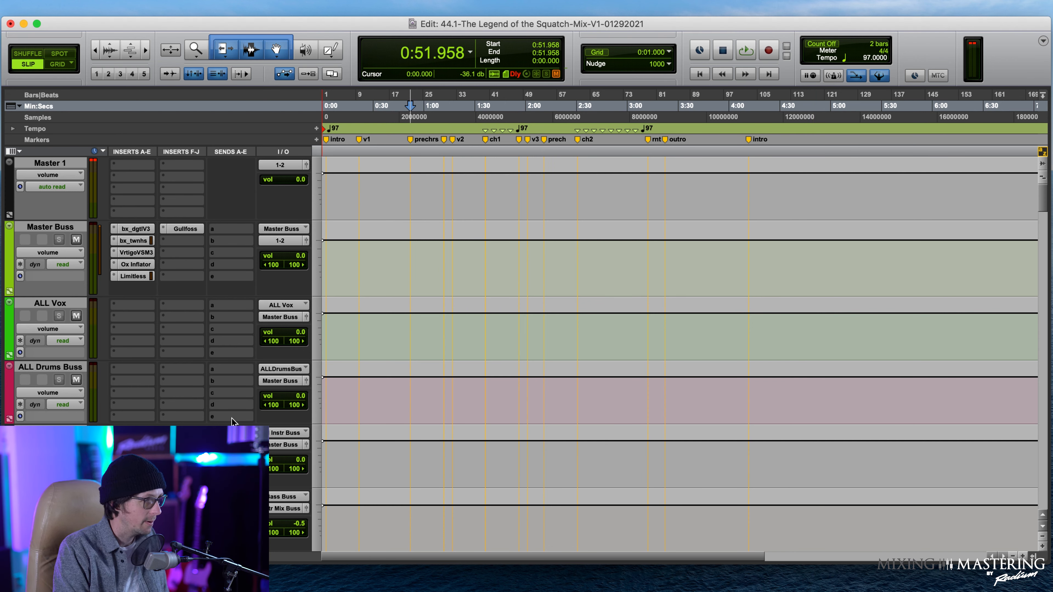
- Insert the stereo version of iZotope Ozone 9 directly after Gullfoss on the Master Buss
left_click(170, 242)
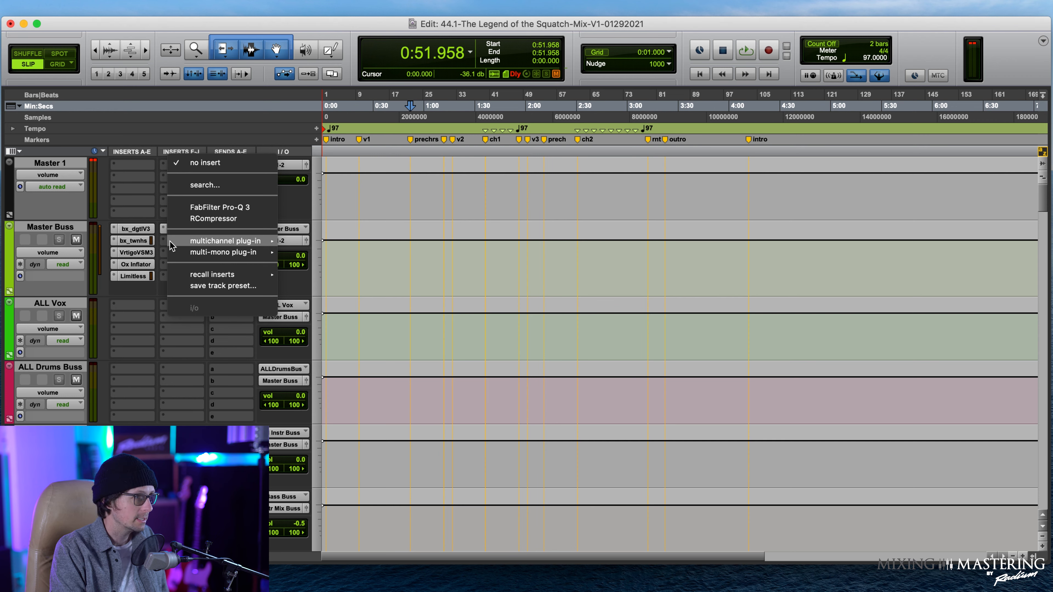
mouse_move(211, 244)
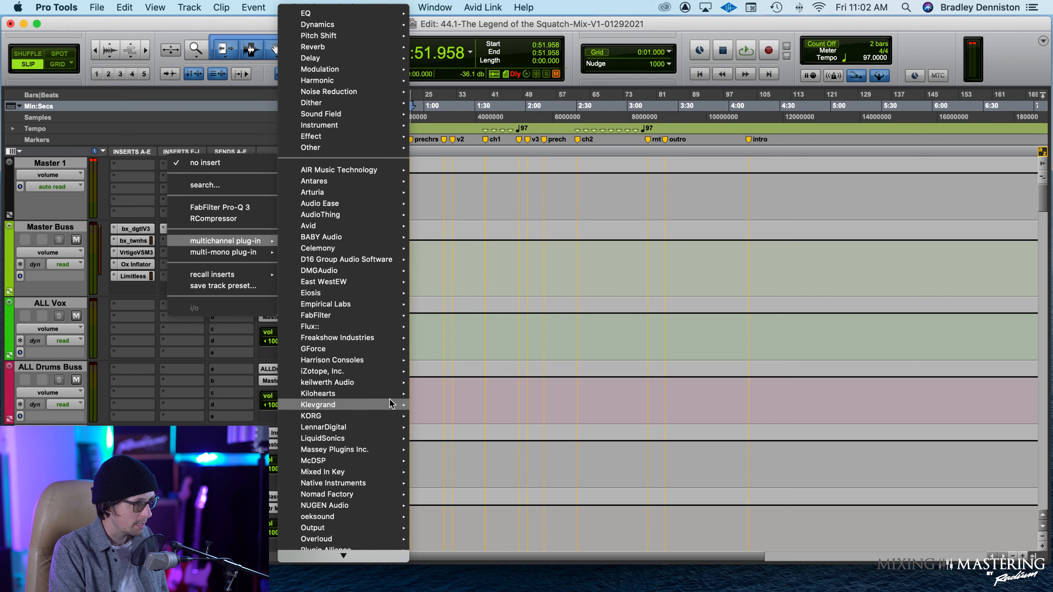
scroll(394, 415, "down", 5)
scroll(388, 447, "down", 3)
mouse_move(389, 444)
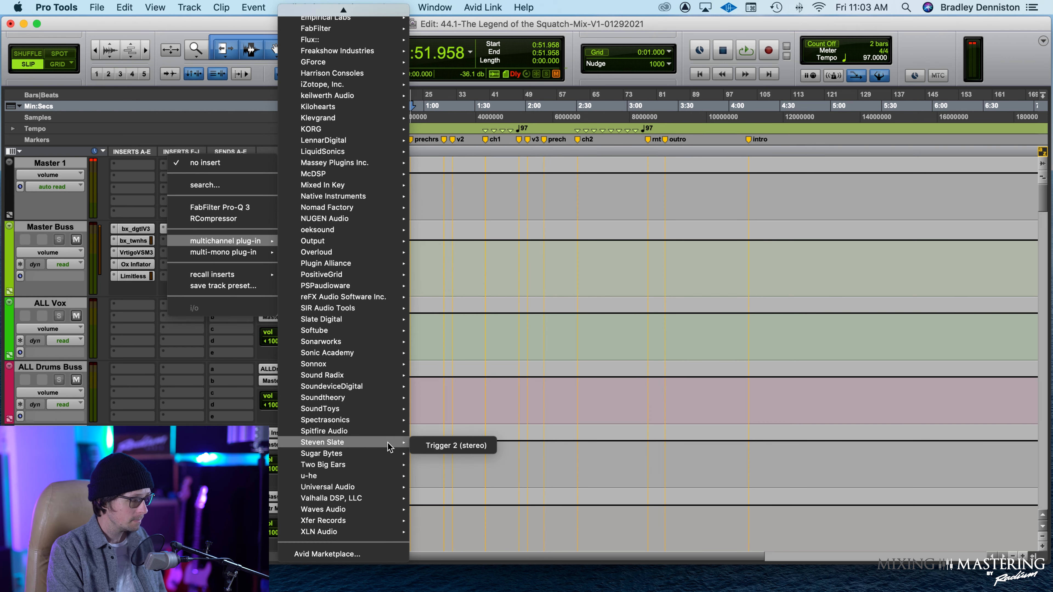
mouse_move(344, 143)
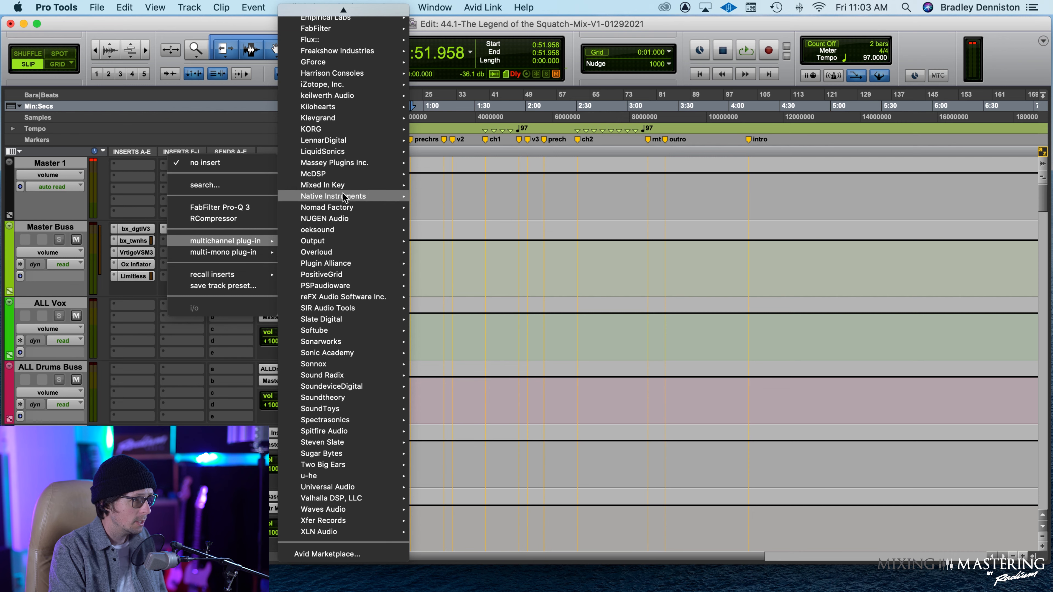
mouse_move(352, 84)
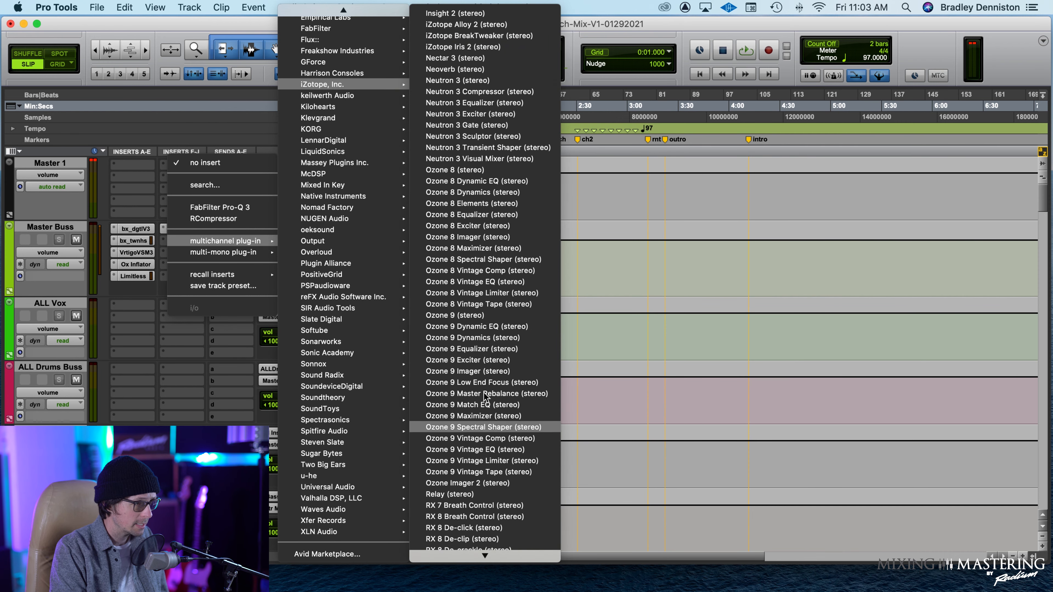
left_click(464, 319)
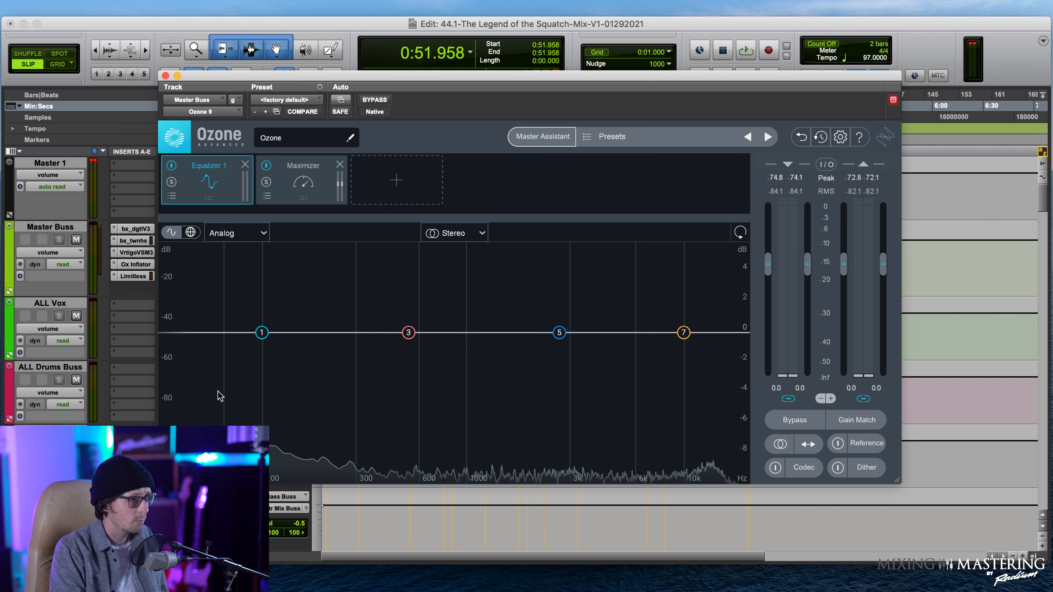
- Add a Dynamic EQ module to Ozone, place it between Equalizer 1 and the Maximizer, and show the Maximizer's settings
left_click(297, 178)
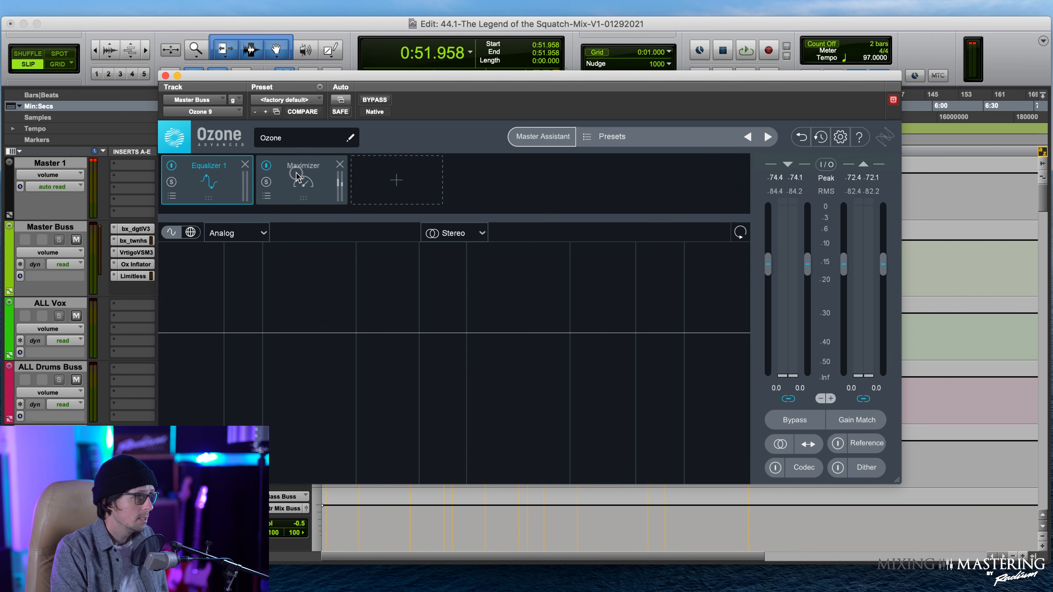
left_click(220, 185)
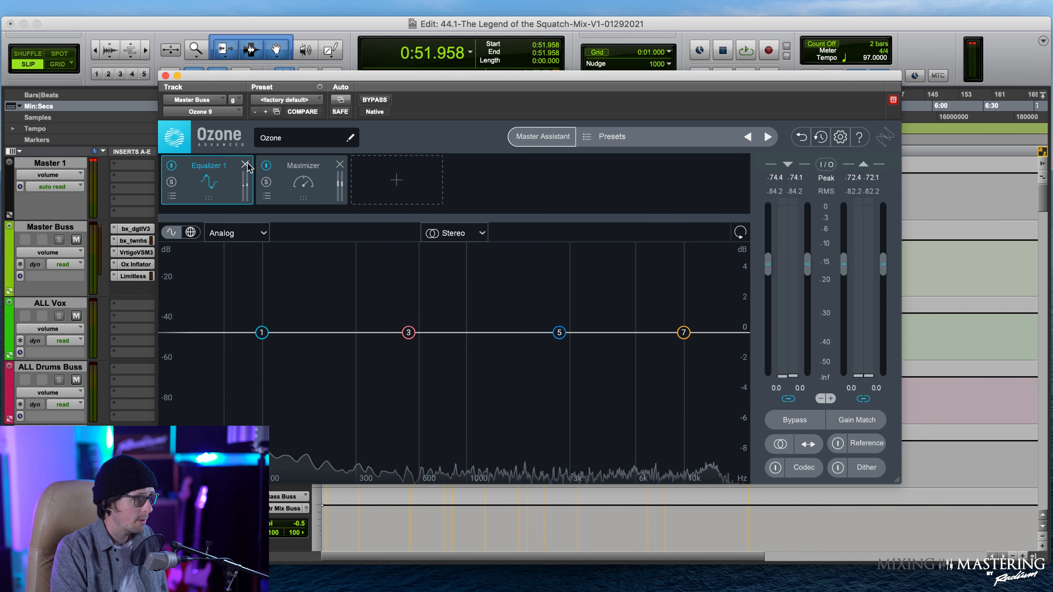
left_click(396, 186)
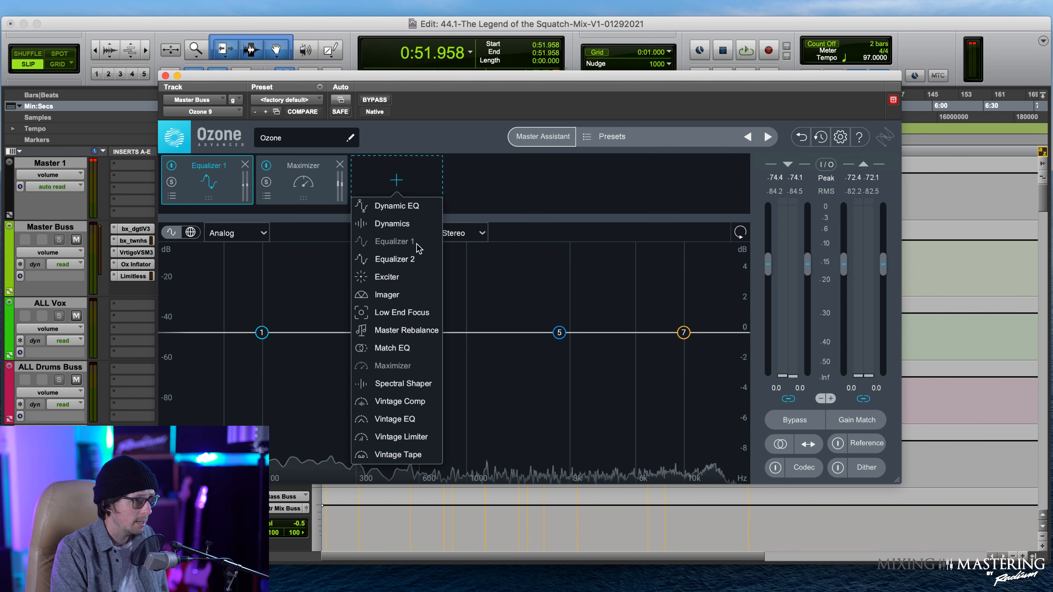
left_click(383, 274)
left_click_drag(417, 192, 306, 191)
left_click(417, 193)
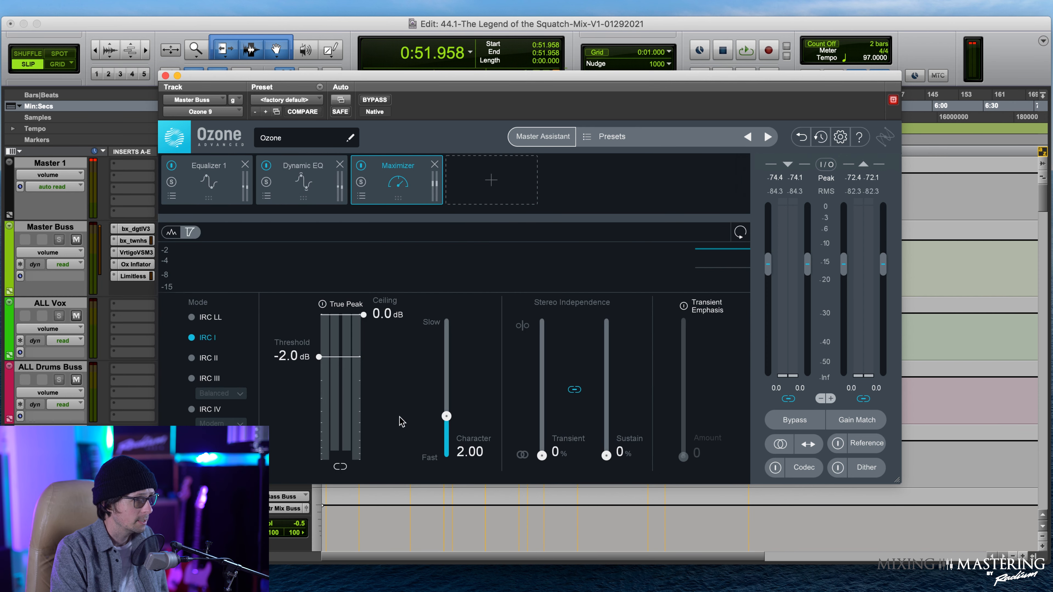
- Set the Maximizer to IRC IV mode, enable True Peak limiting, and set its Ceiling to -0.5 dB
left_click(207, 409)
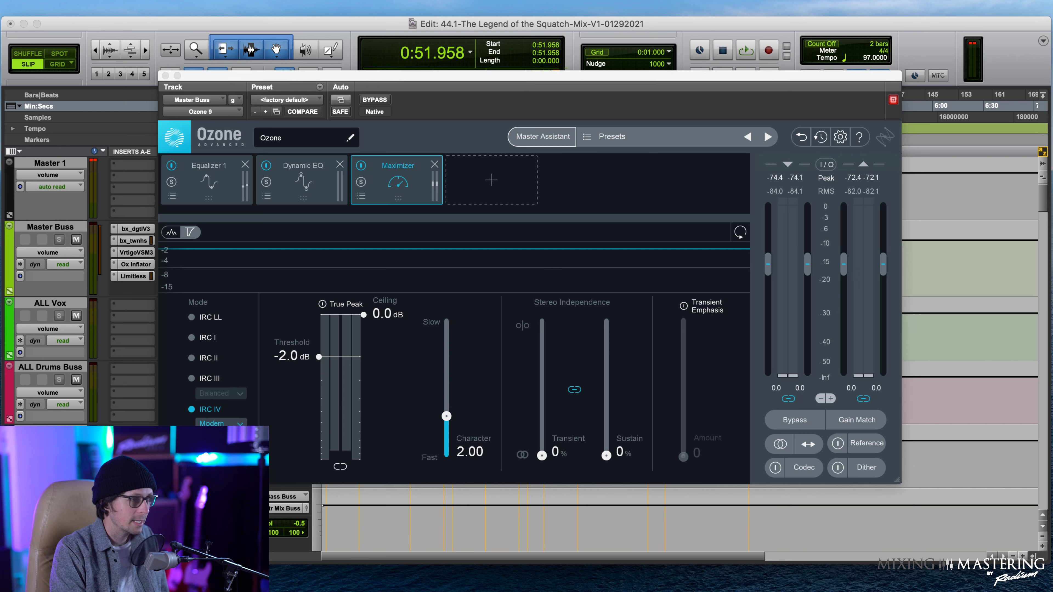
left_click(261, 385)
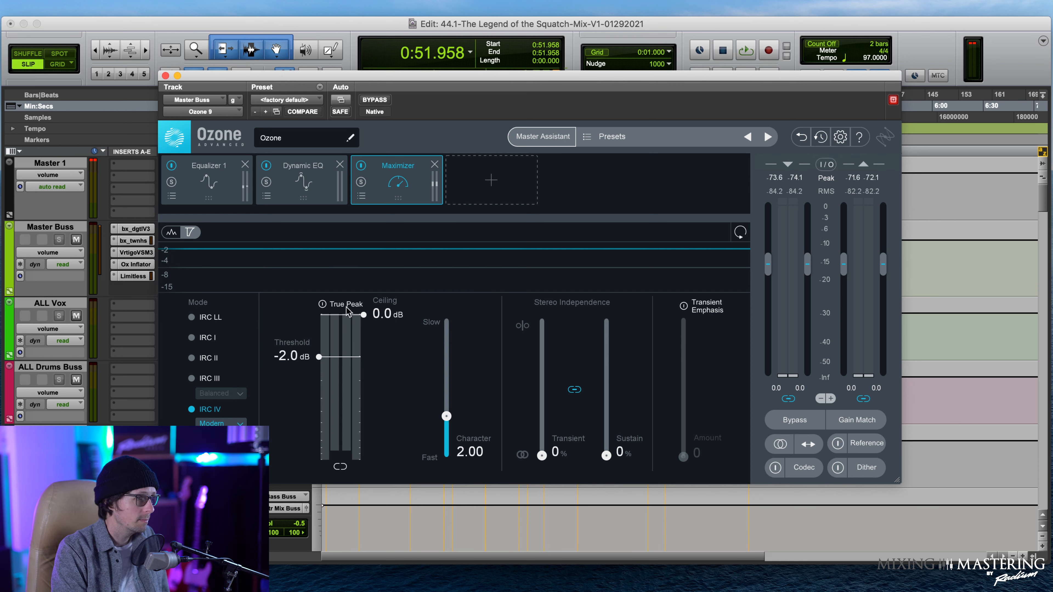
left_click(322, 305)
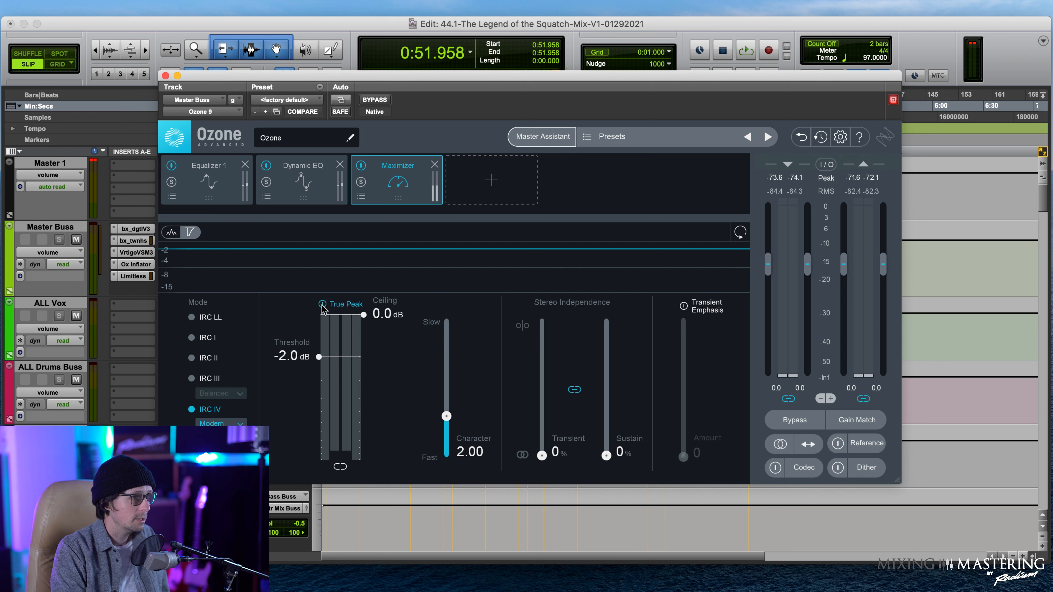
left_click_drag(366, 319, 352, 336)
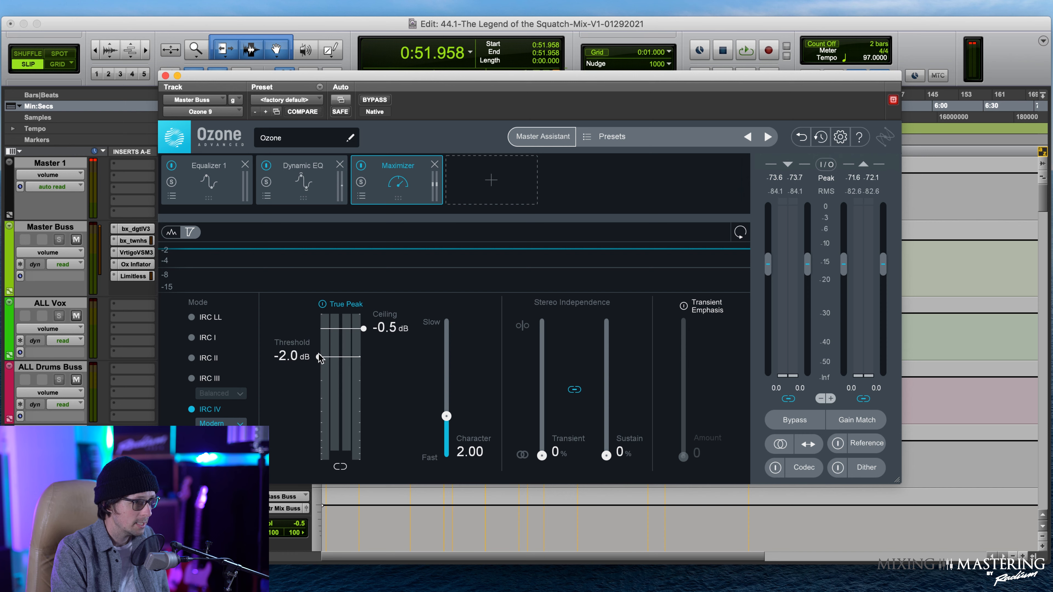
- Set the Maximizer's Character to 1.25 and enable Transient Emphasis with an Amount of 80
left_click_drag(448, 419, 443, 432)
left_click(683, 307)
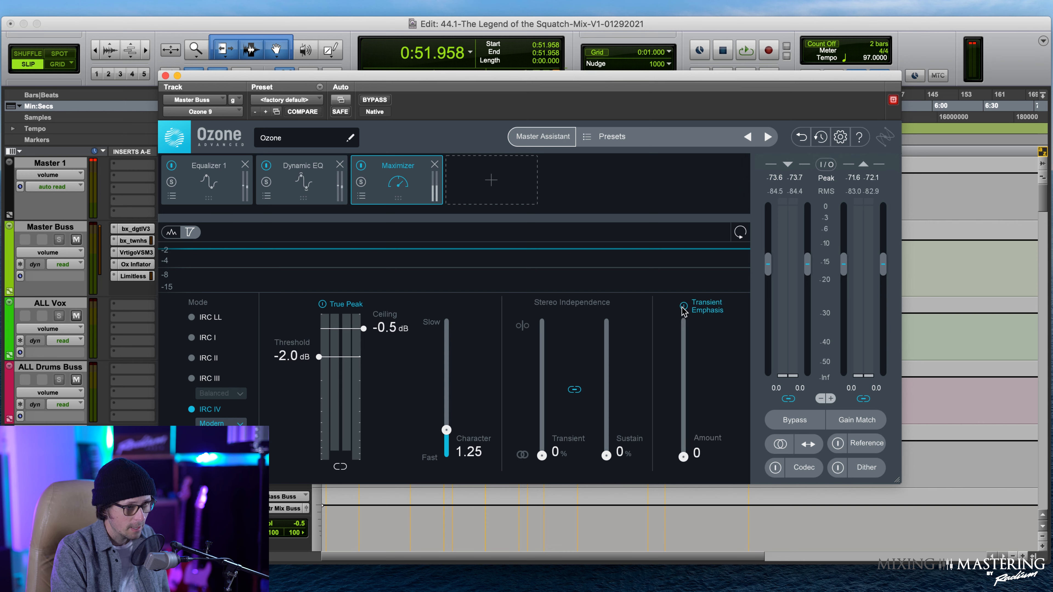
left_click_drag(683, 457, 668, 405)
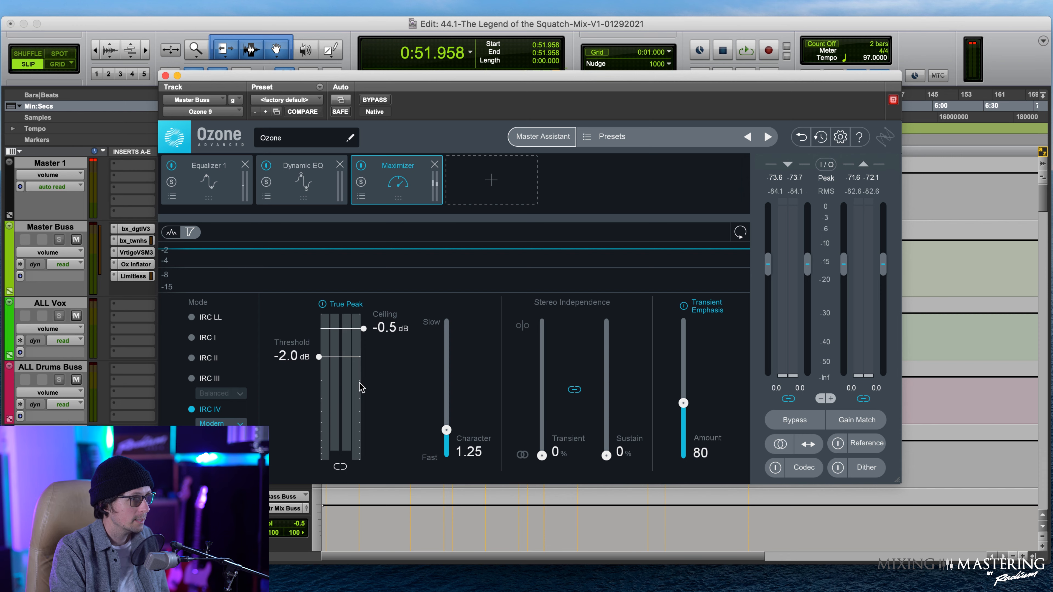
- Check the Dynamic EQ module, then lower the Maximizer's Threshold to -3.4 dB while the mix plays
left_click(301, 183)
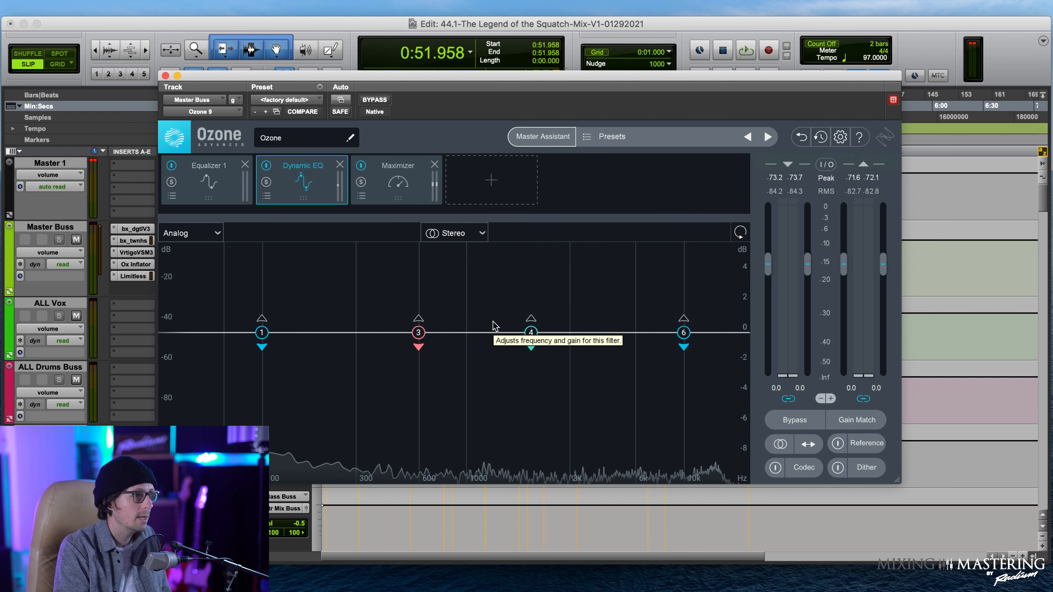
left_click(412, 188)
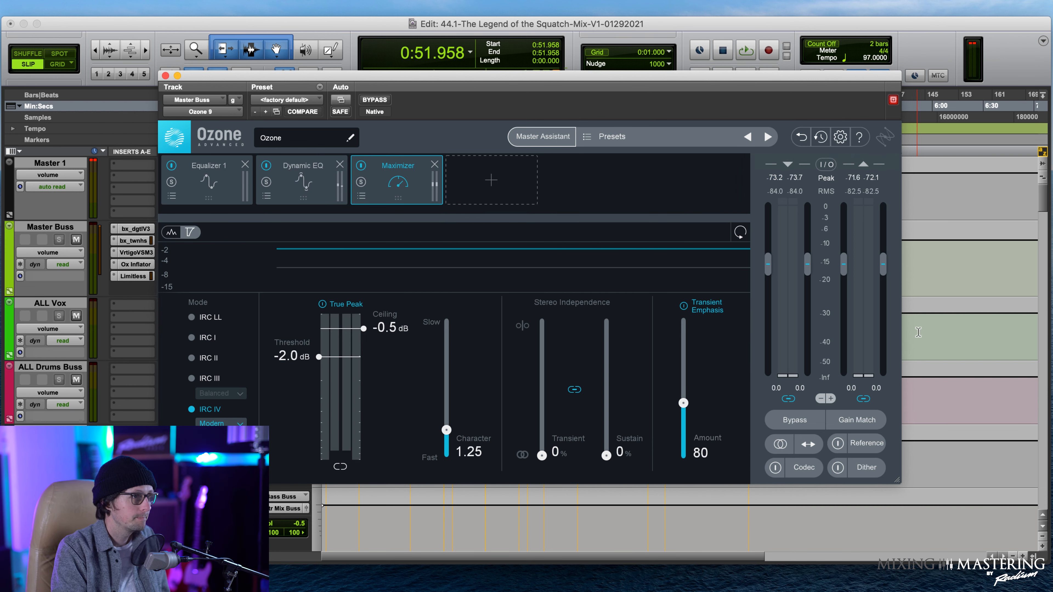
key("space")
mouse_move(318, 357)
left_mouse_down()
mouse_move(319, 394)
mouse_move(318, 375)
left_mouse_up()
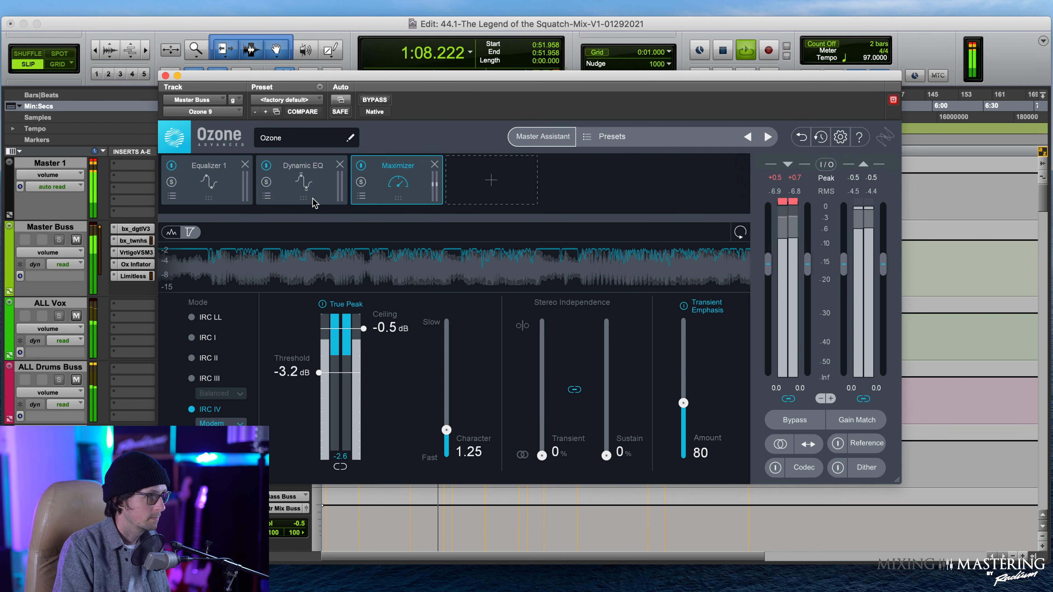
left_click_drag(317, 375, 318, 377)
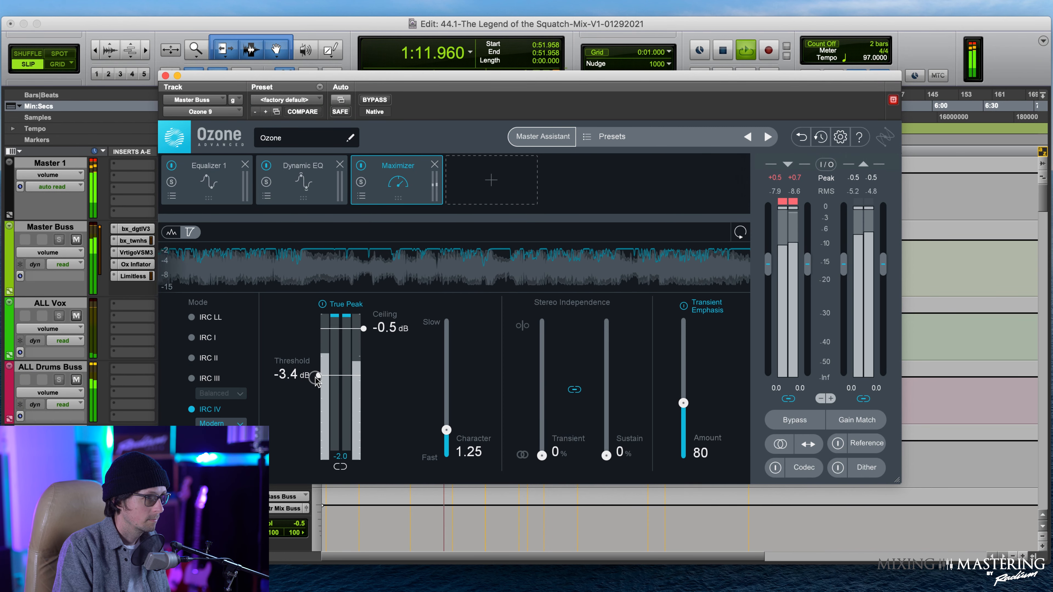
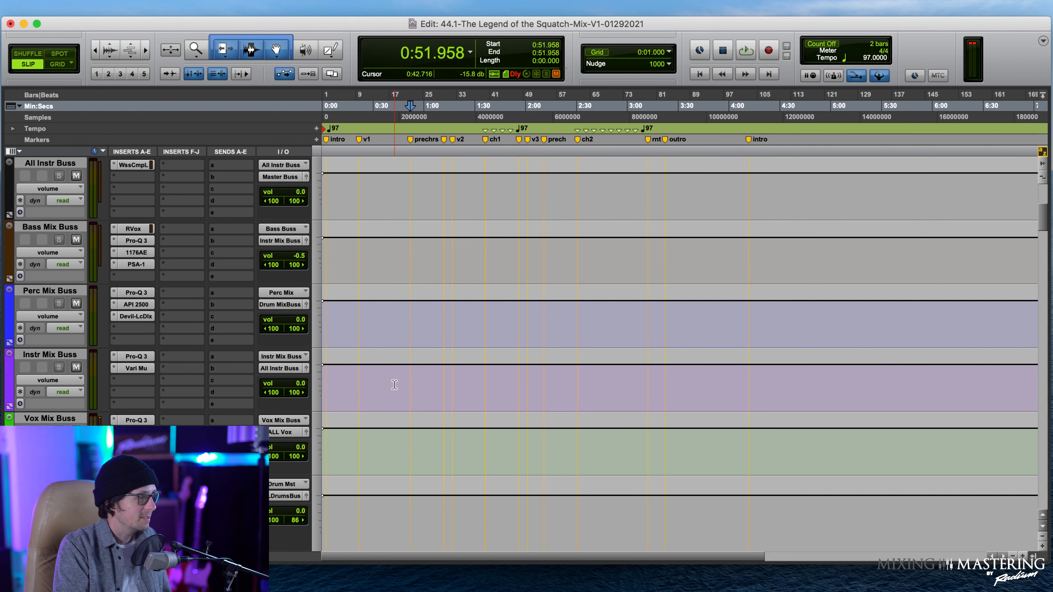
- Reduce the 1043 Hz boost in the DRUMS MIX track's second Pro-Q 3 to +0.73 dB and close the plug-in
scroll(422, 484, "down", 5)
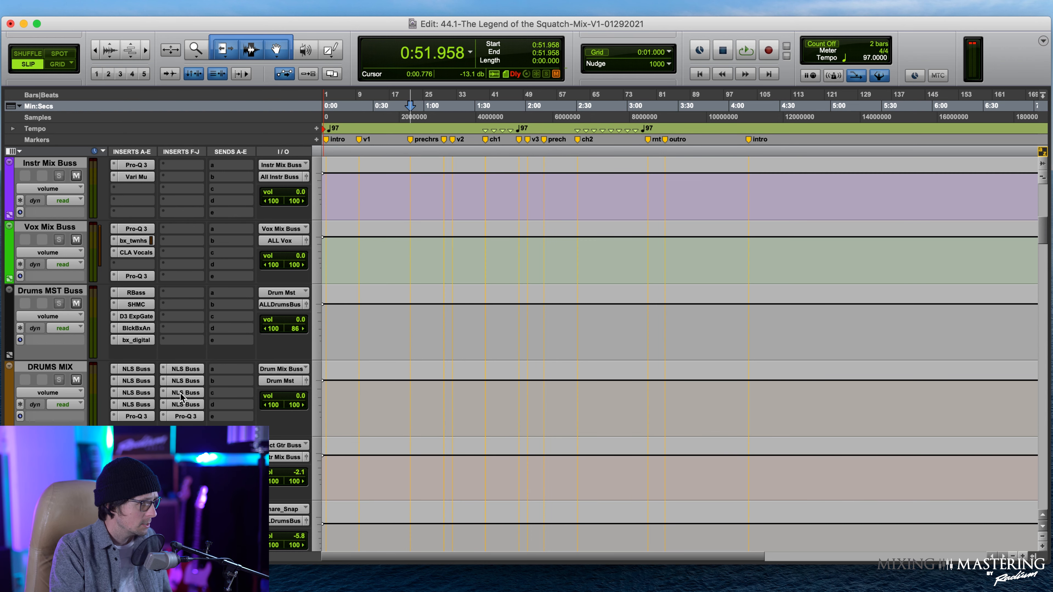
left_click(184, 417)
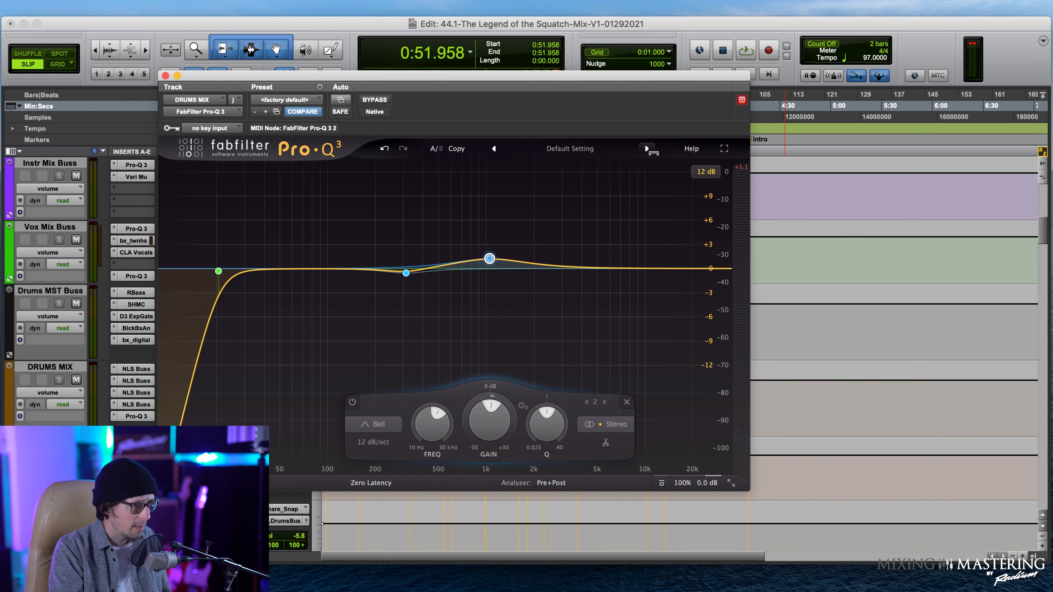
mouse_move(489, 258)
left_click_drag(487, 261, 487, 268)
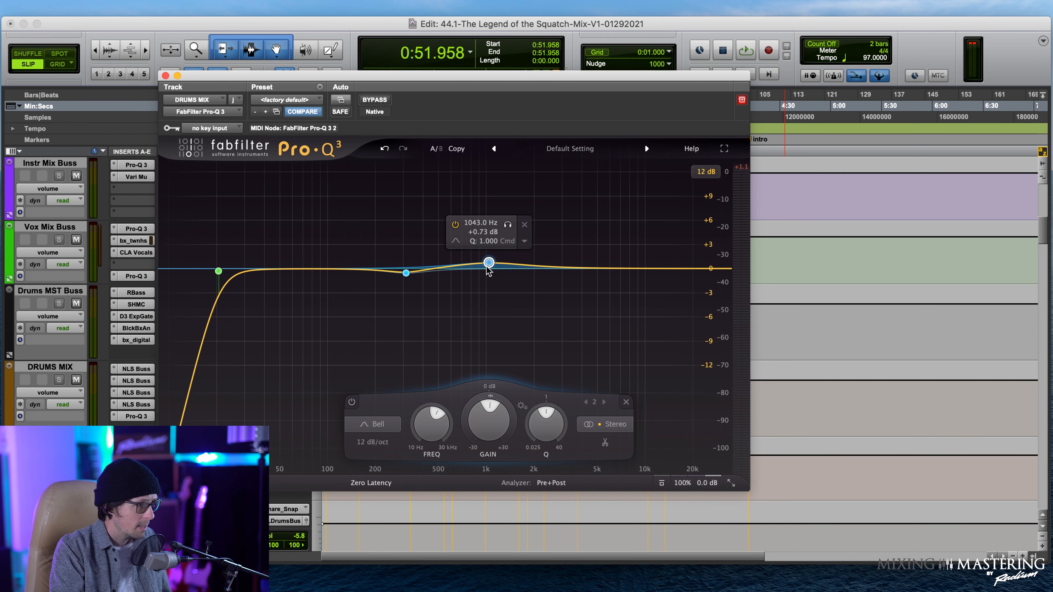
left_click(165, 76)
- Look through the drum and bus tracks and examine the API 2500 and Devil-Loc Deluxe settings on the Perc Mix Buss
scroll(214, 330, "down", 15)
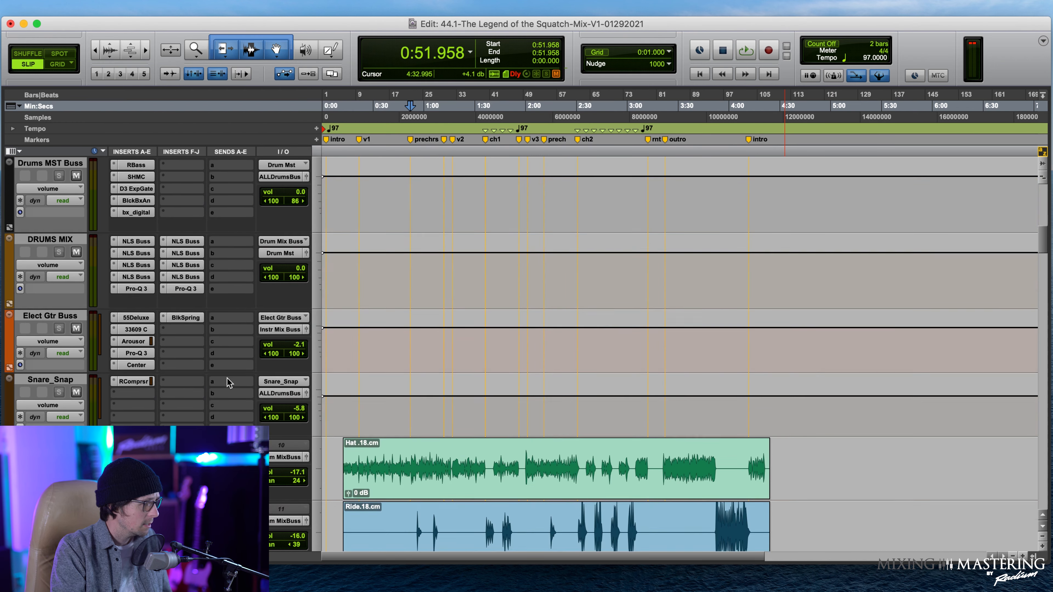
scroll(227, 377, "down", 2)
scroll(227, 377, "up", 12)
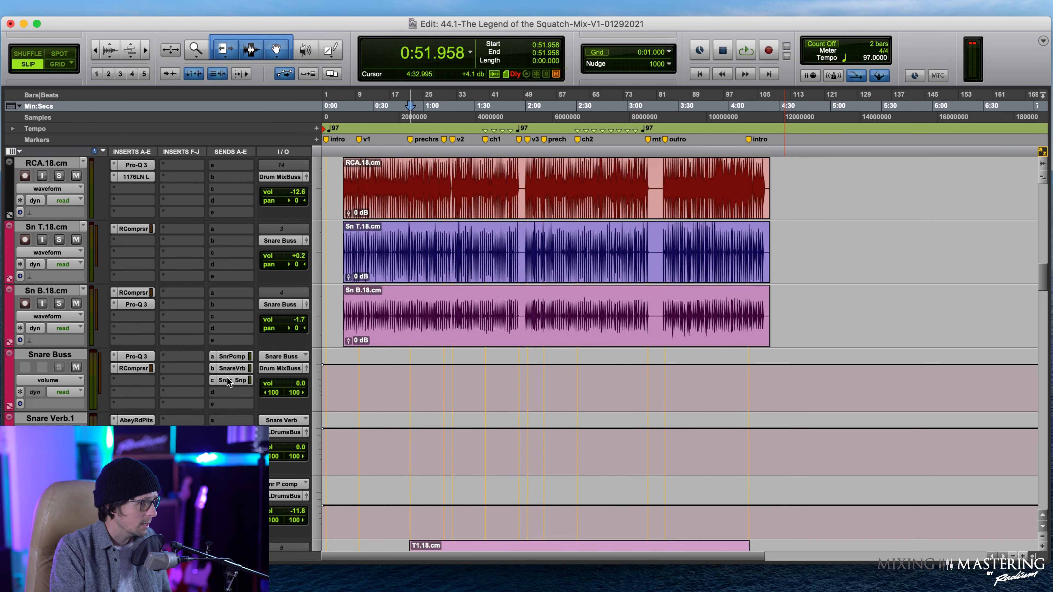
scroll(227, 377, "up", 4)
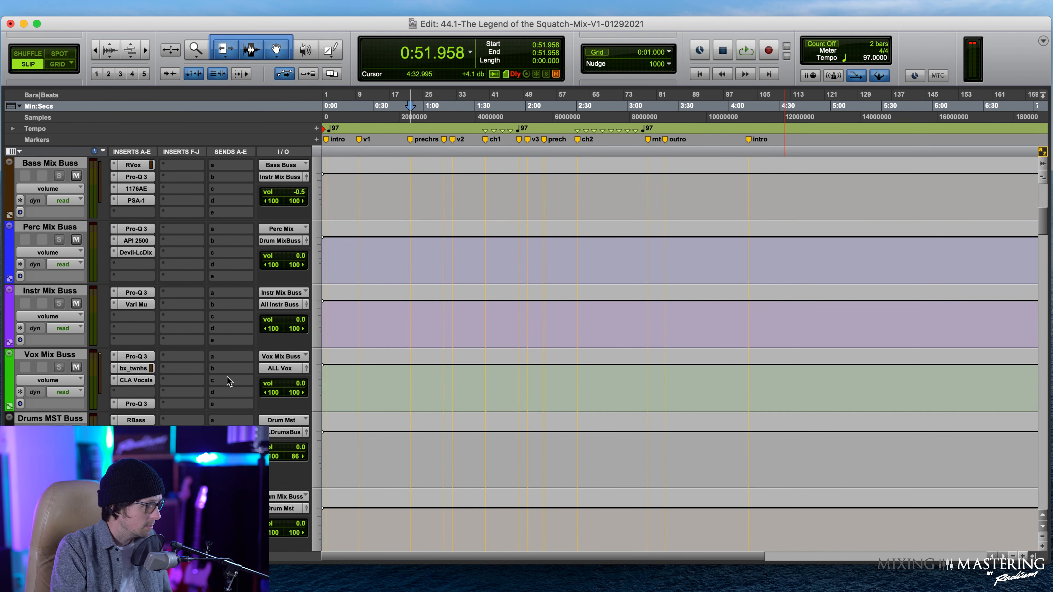
left_click(136, 293)
left_click(136, 304)
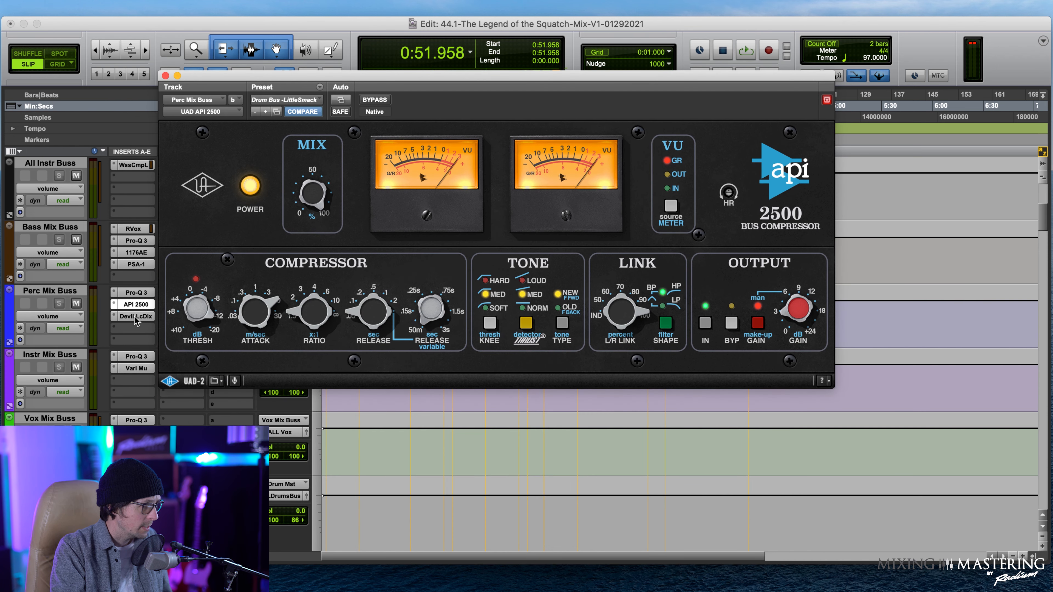
left_click(135, 317)
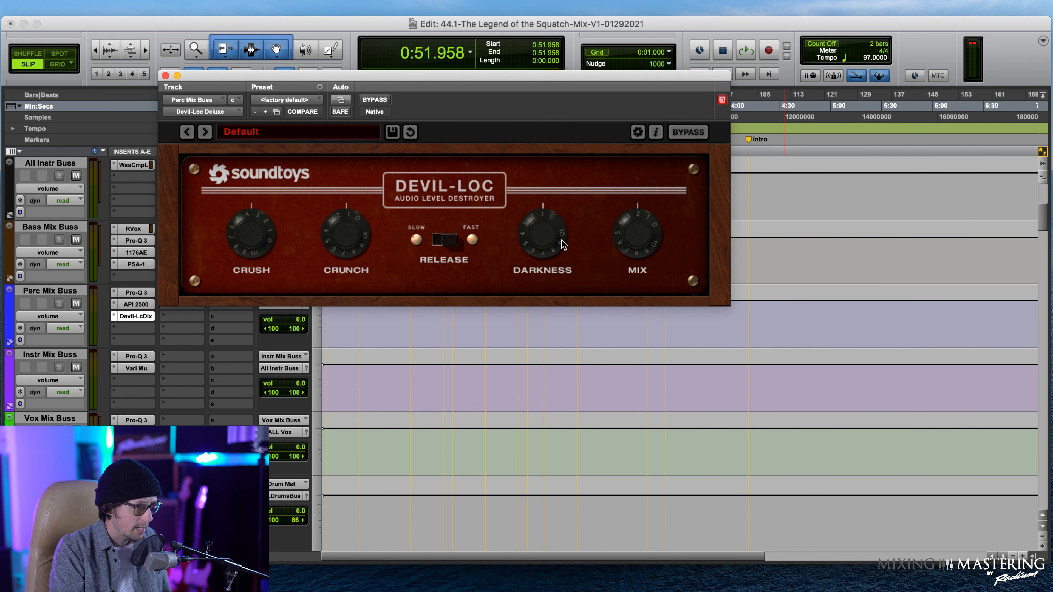
left_click_drag(639, 232, 641, 235)
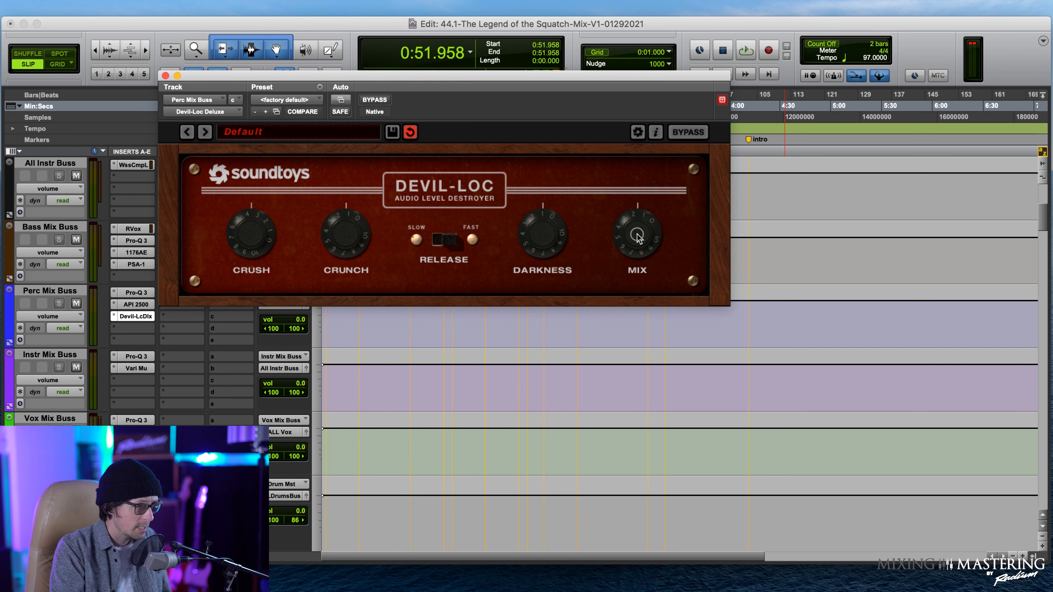
- Reduce the 1884.8 Hz boost in the Perc Mix Buss's Pro-Q 3 to +0.16 dB
left_click(128, 293)
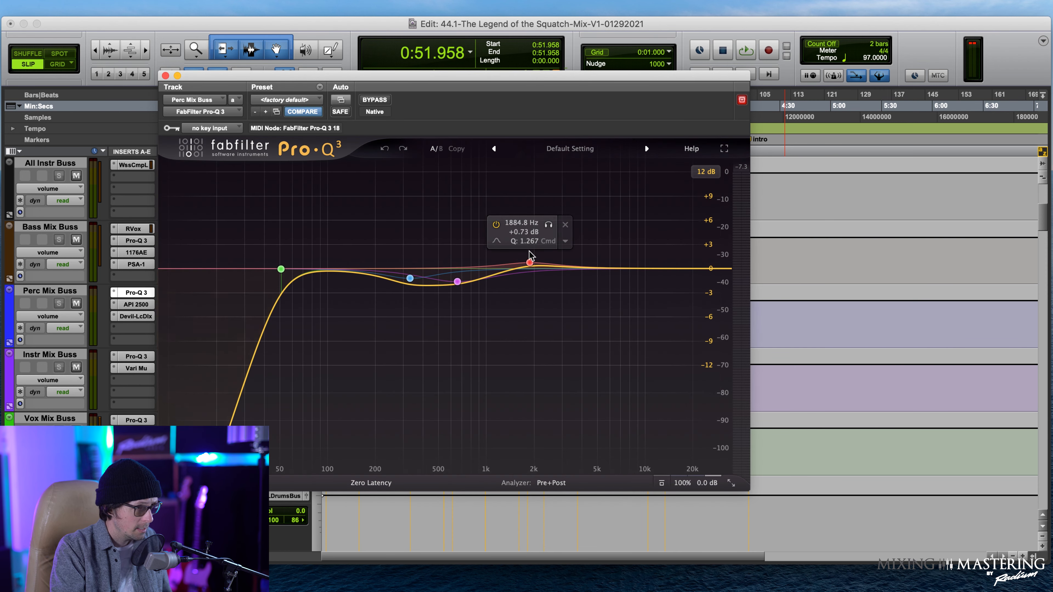
left_click_drag(531, 266, 531, 274)
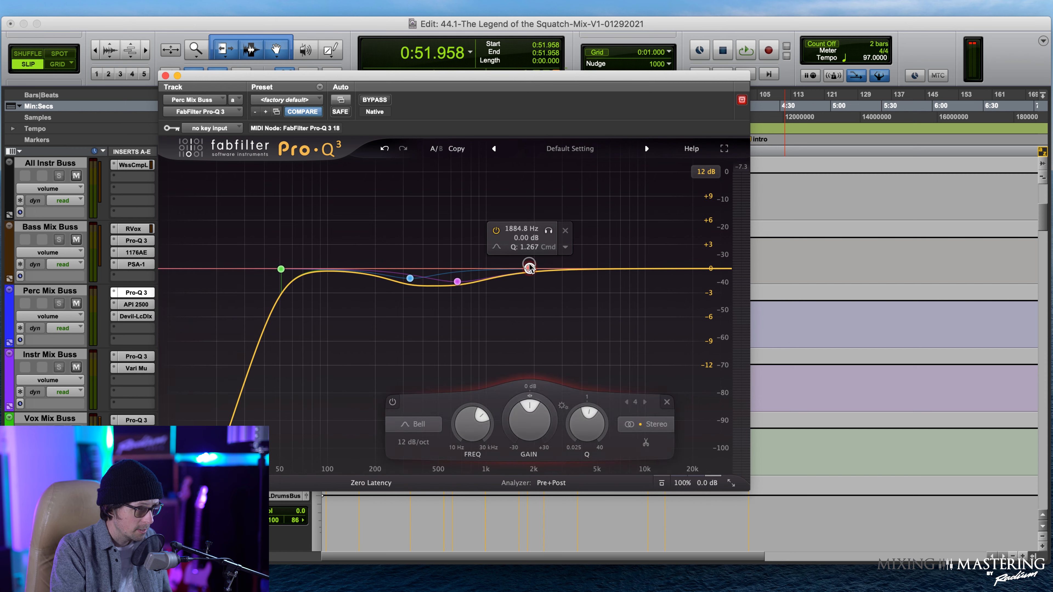
left_click_drag(530, 265, 531, 264)
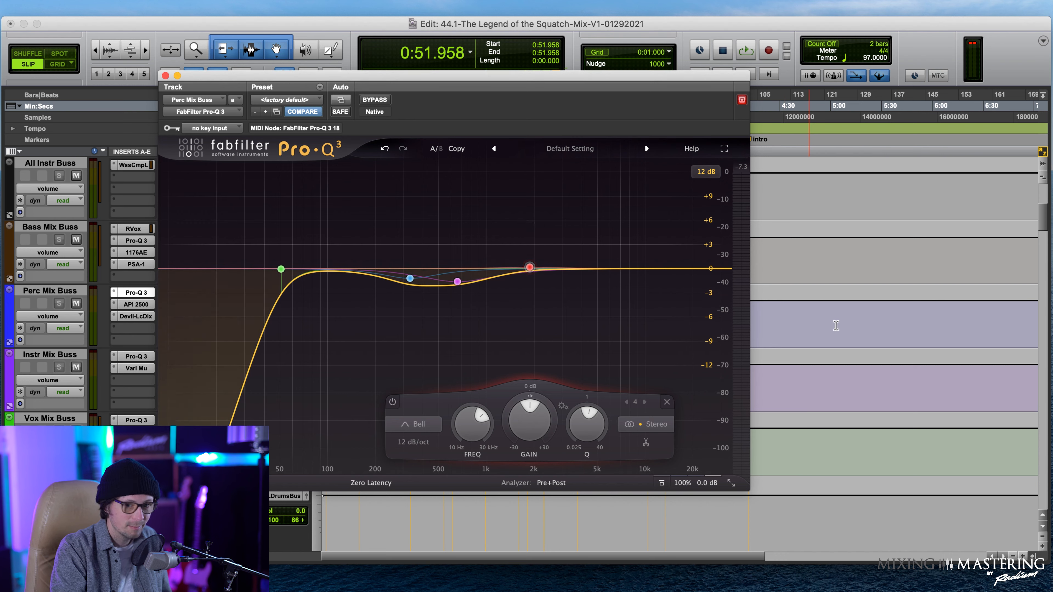
- During playback, make the Perc Mix Buss Pro-Q 3's 659.74 Hz cut shallower, lower its low-cut frequency slightly, and close the plug-in
left_click(695, 31)
key("space")
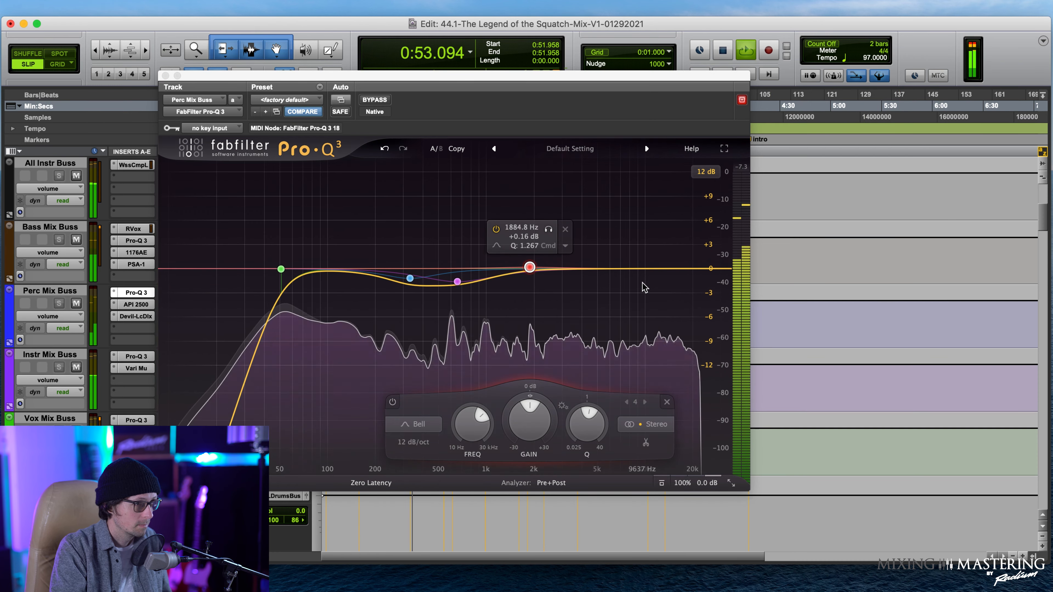
mouse_move(460, 286)
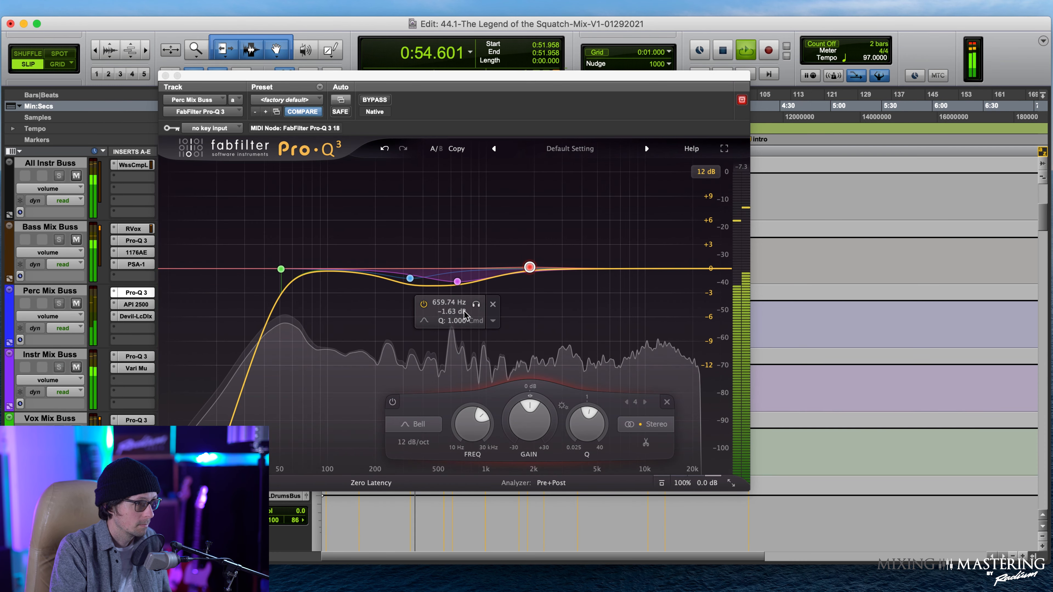
left_click(456, 281)
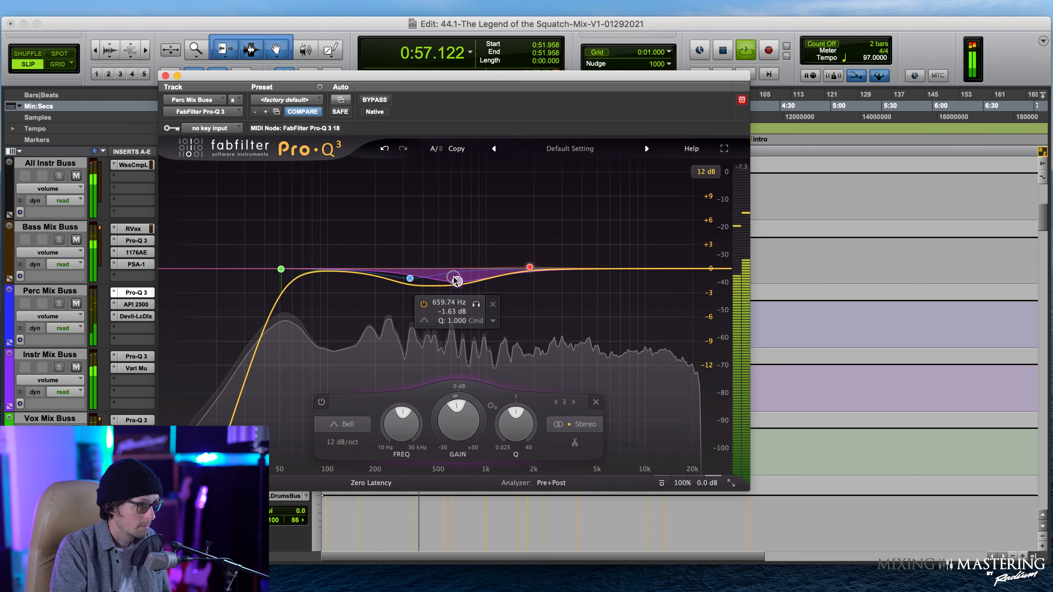
mouse_move(277, 279)
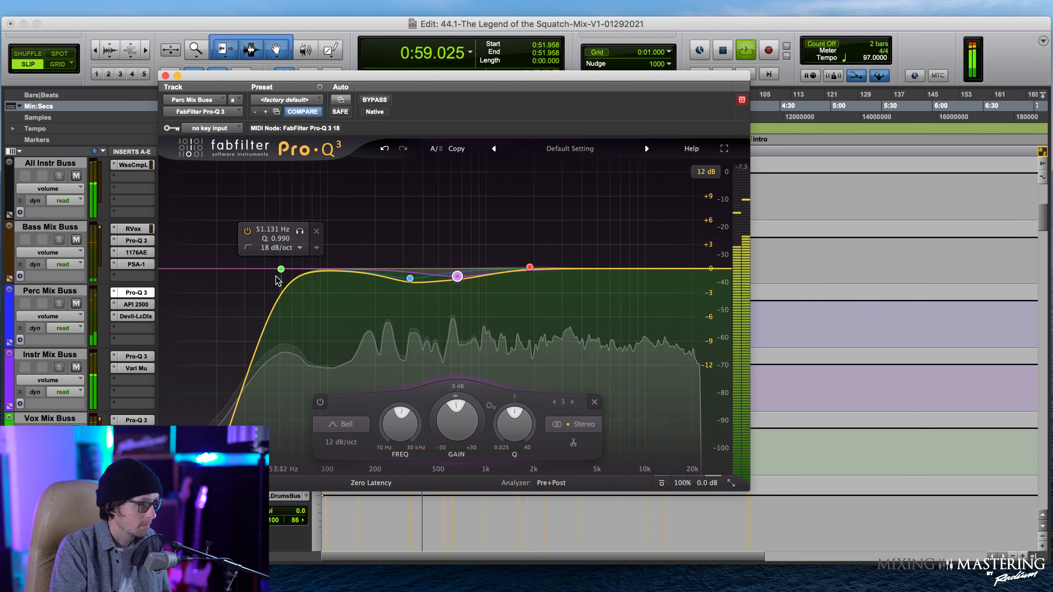
mouse_move(281, 269)
left_mouse_down()
mouse_move(341, 274)
mouse_move(249, 272)
mouse_move(270, 273)
left_mouse_up()
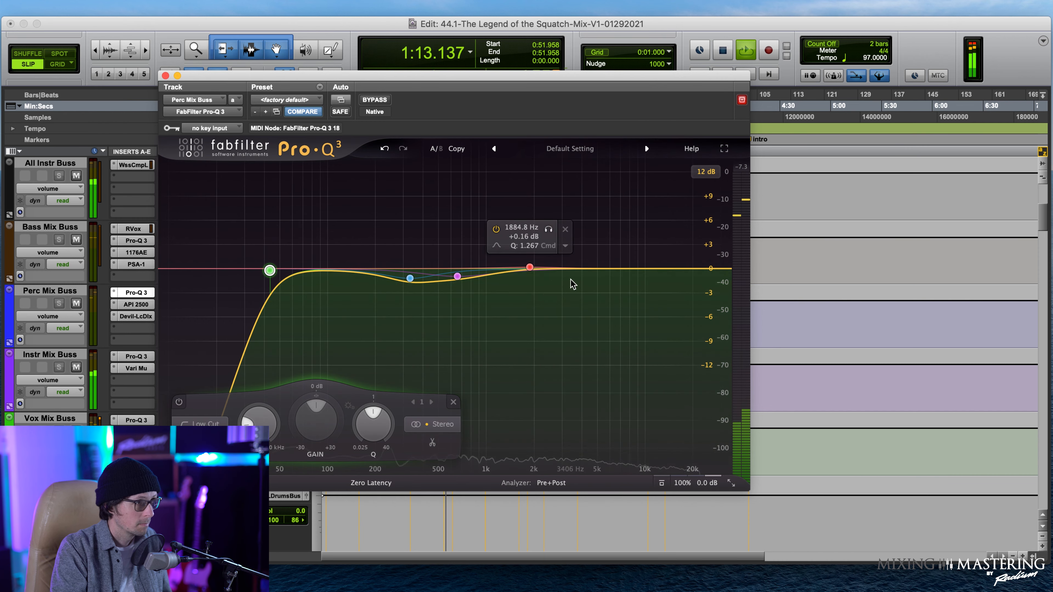
left_click(165, 75)
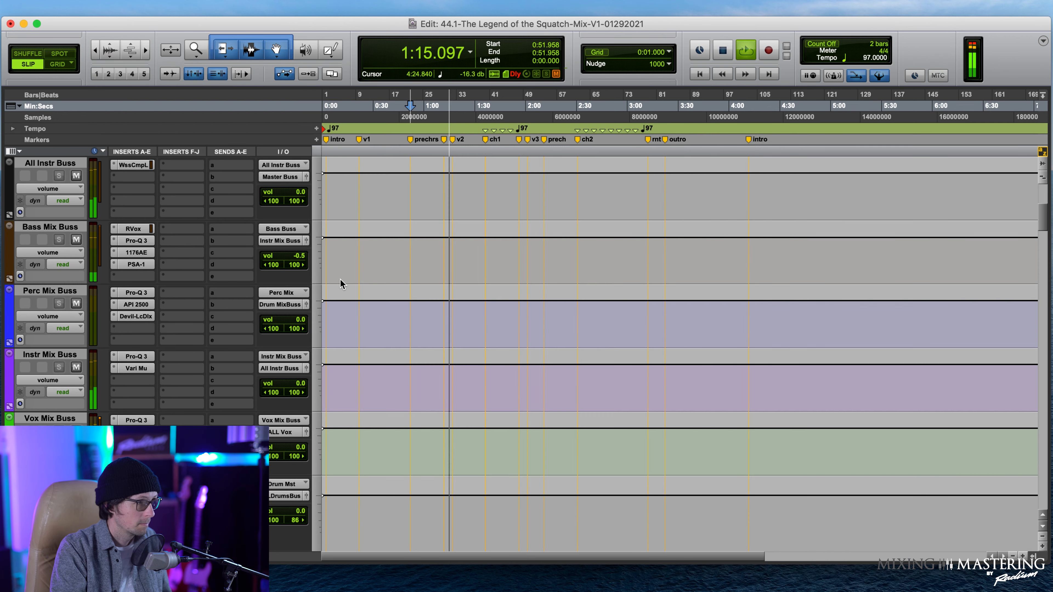
- In the Vox Mix Buss's CLA Vocals plug-in, lower the Compress fader slightly and set Pitch to -0.7 while the mix plays
scroll(470, 392, "up", 5)
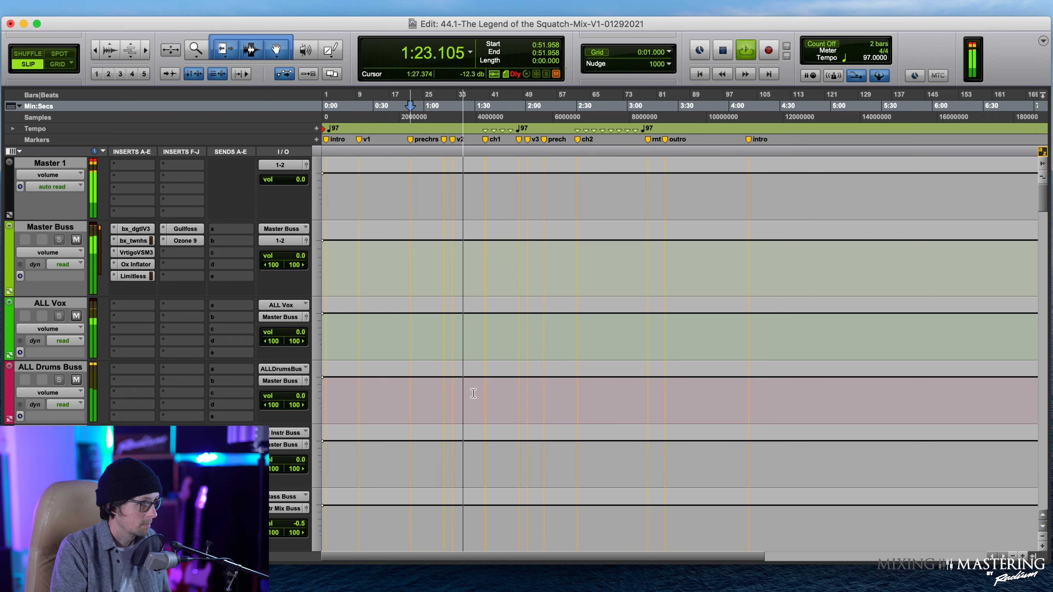
scroll(414, 392, "down", 6)
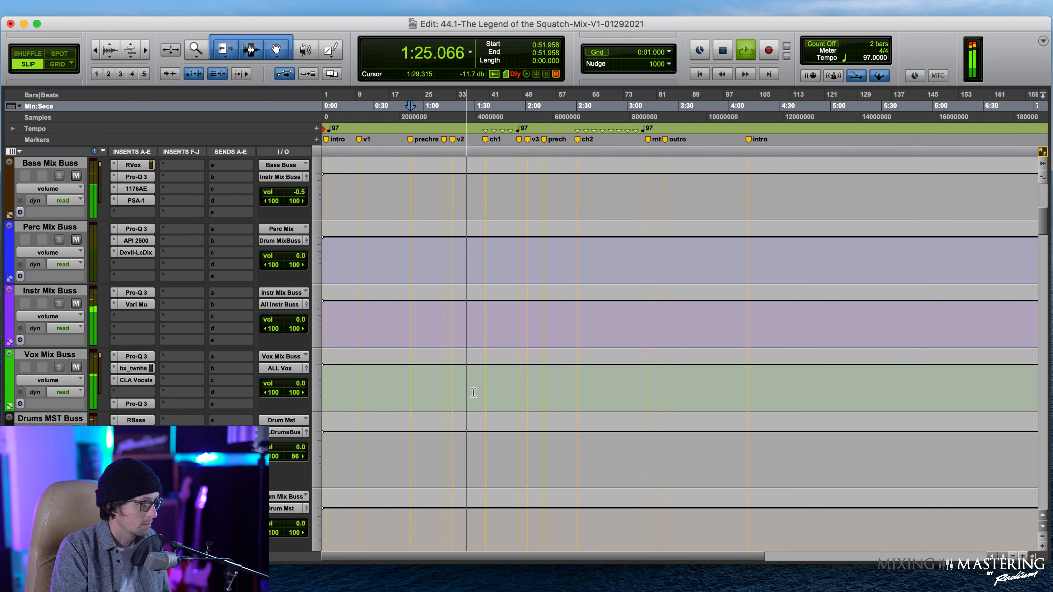
scroll(473, 393, "down", 2)
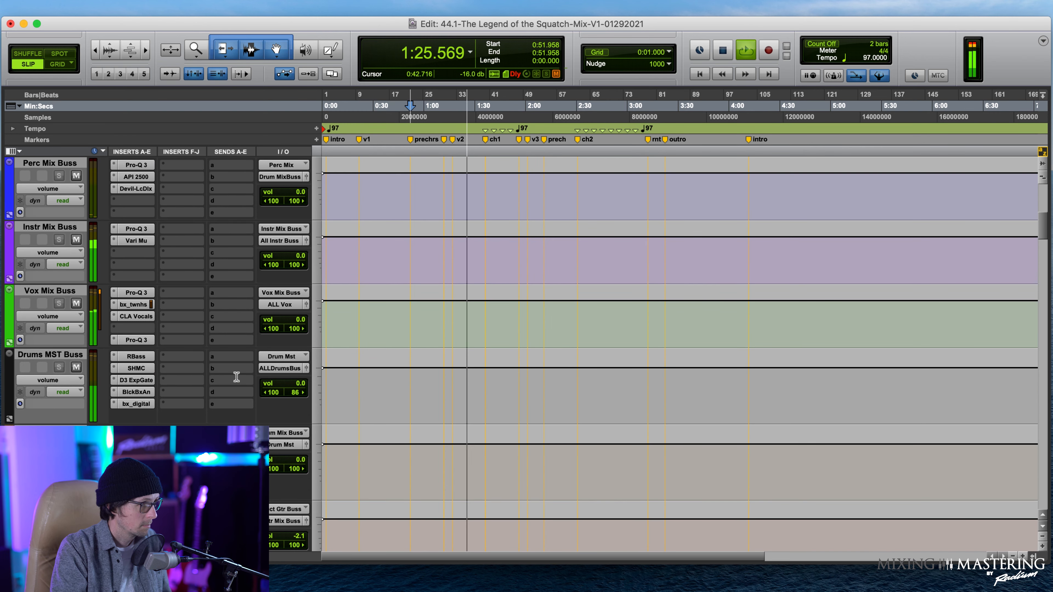
left_click(135, 316)
left_click_drag(390, 325, 392, 328)
left_click_drag(511, 331, 479, 353)
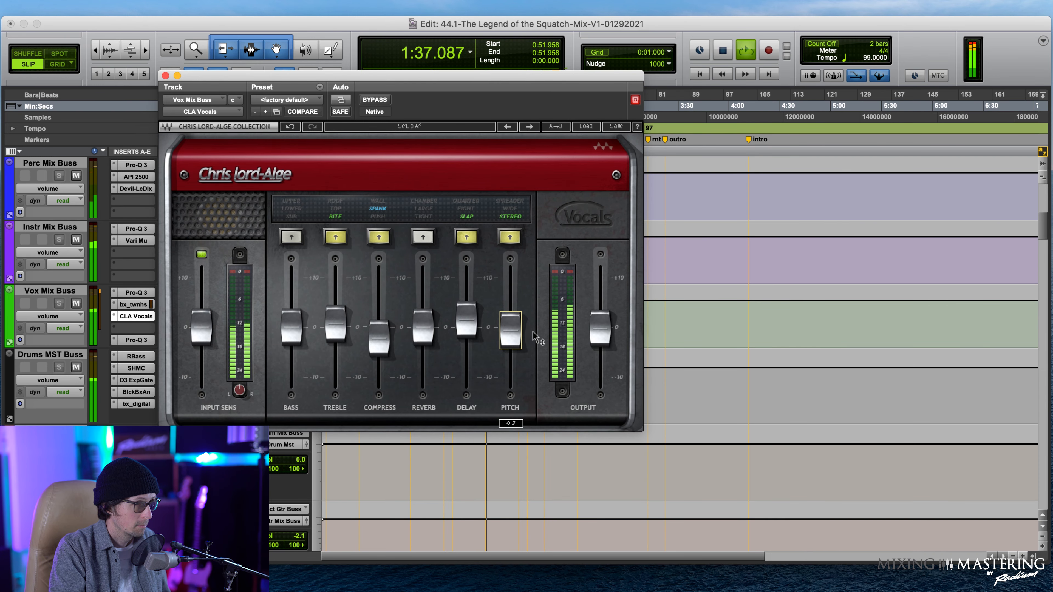
left_click(599, 332)
- Check the threshold, ceiling and loudness in the Master Buss's Limitless plug-in, then close it
scroll(133, 266, "up", 10)
left_click(133, 212)
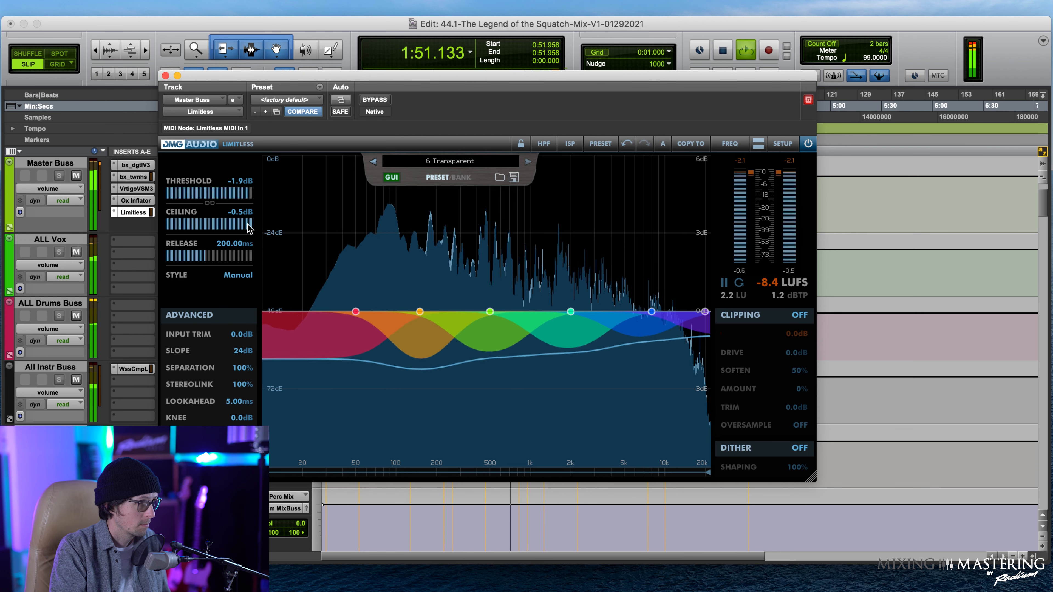
left_click(165, 75)
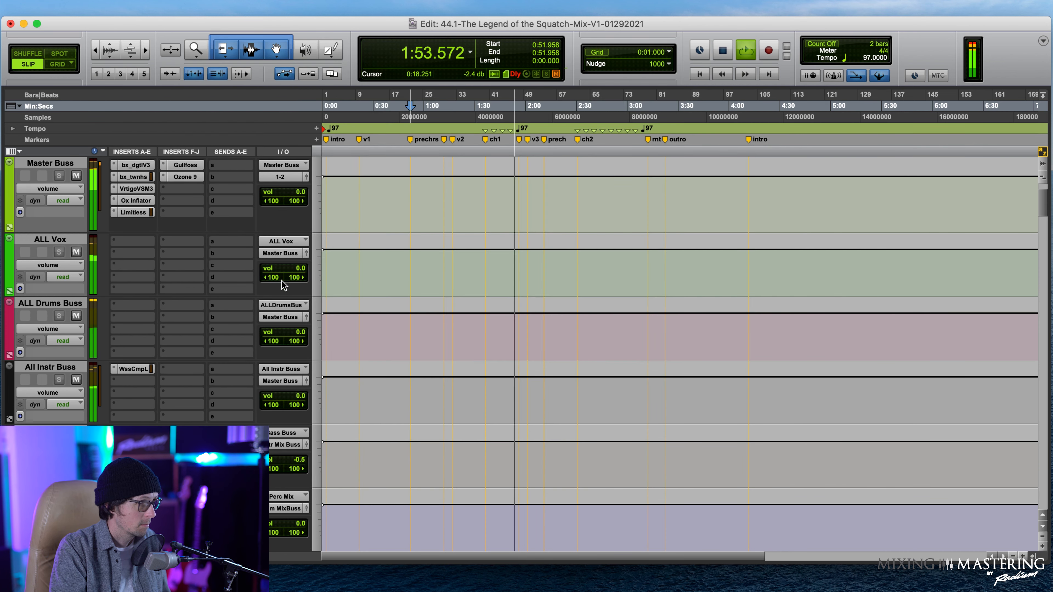
- Set the Master Buss's Oxford Inflator to 29.2% Effect and 4.2 Curve, then close the open master plug-ins
left_click(134, 201)
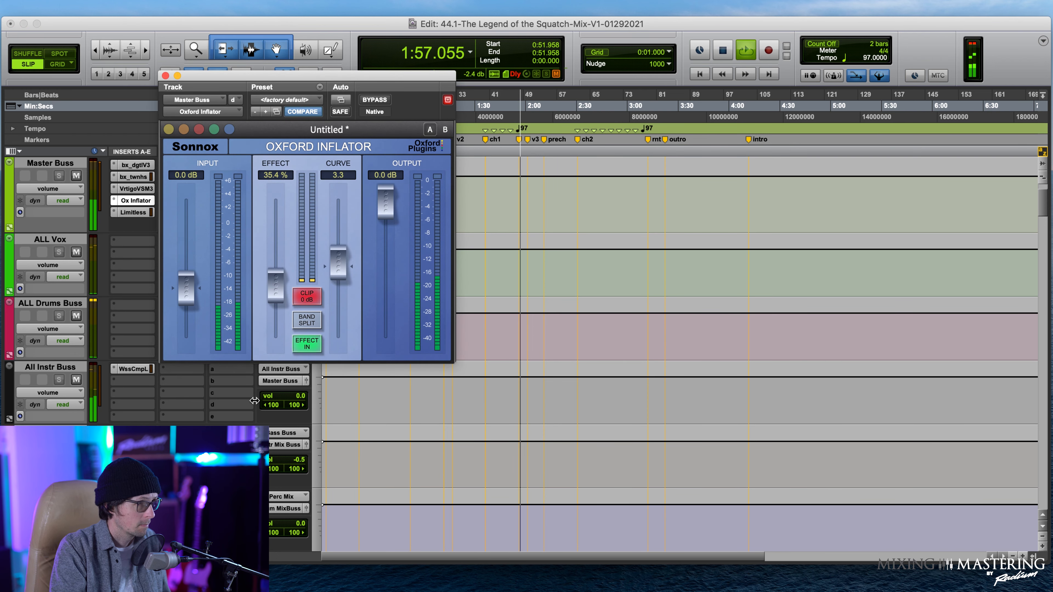
left_click_drag(278, 292, 273, 300)
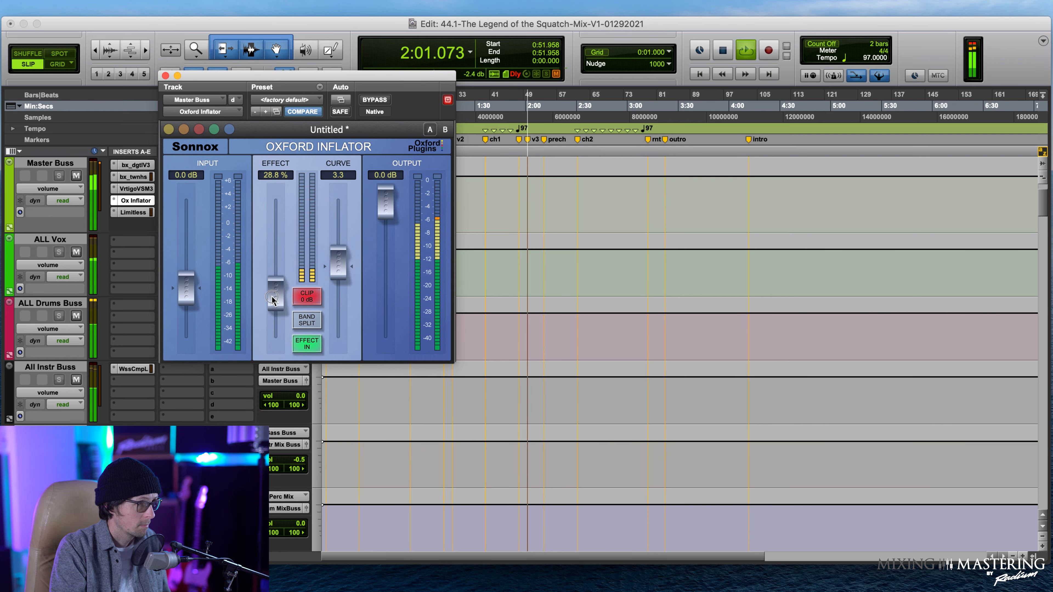
left_click_drag(338, 265, 339, 262)
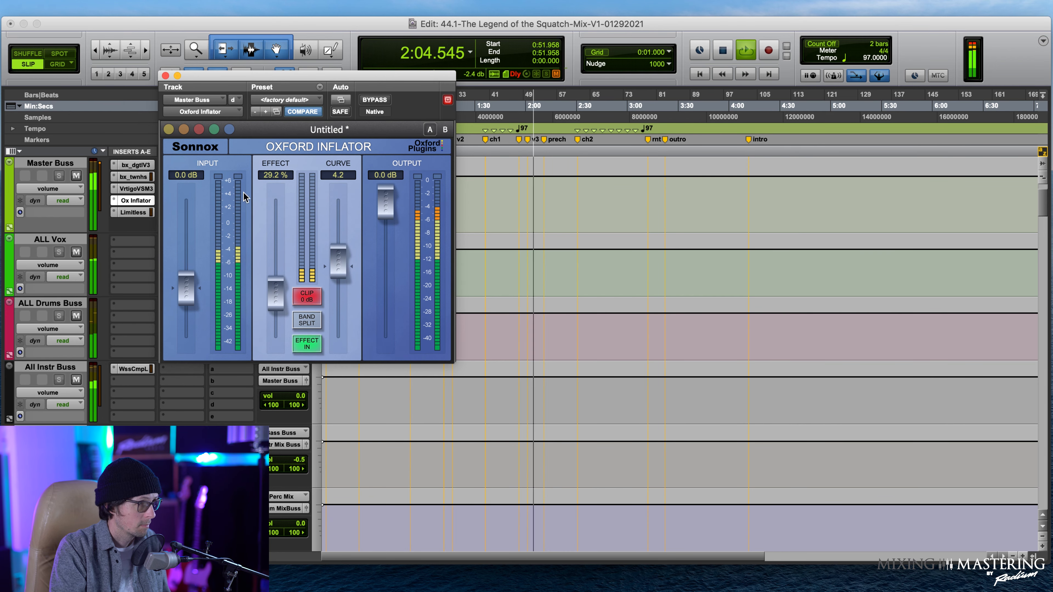
left_click(165, 75)
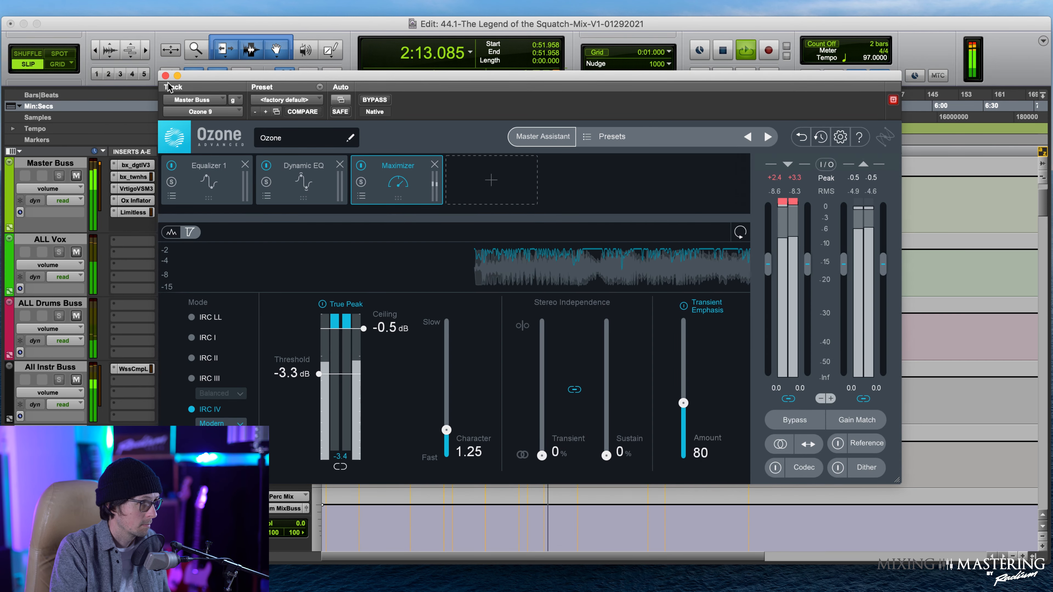
left_click(165, 75)
- Stop playback and look through the buss, drum, bass and guitar tracks down to the Rap Verses vocal track
scroll(469, 382, "down", 5)
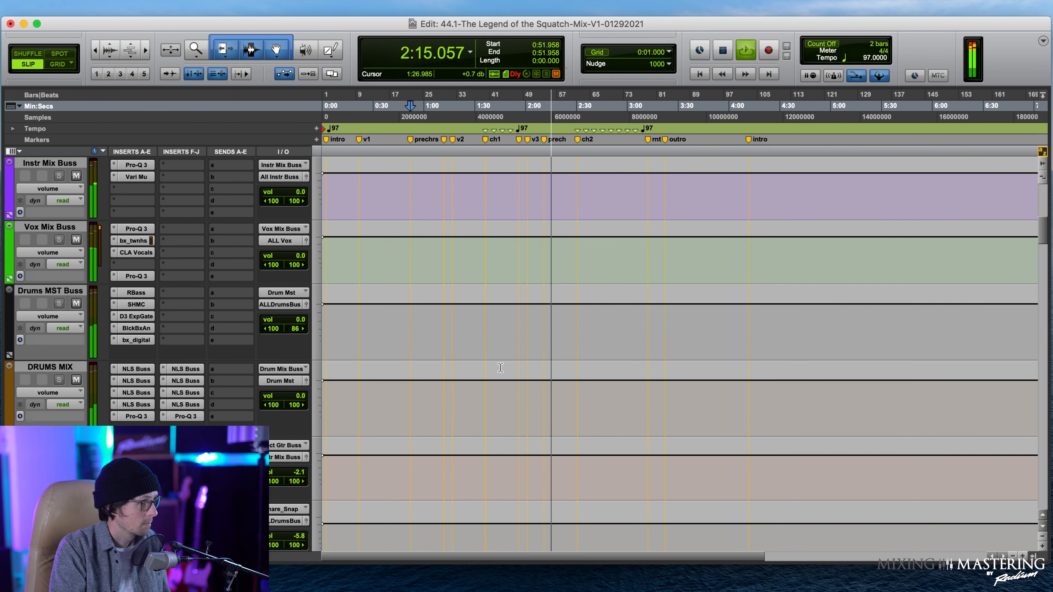
scroll(469, 382, "up", 3)
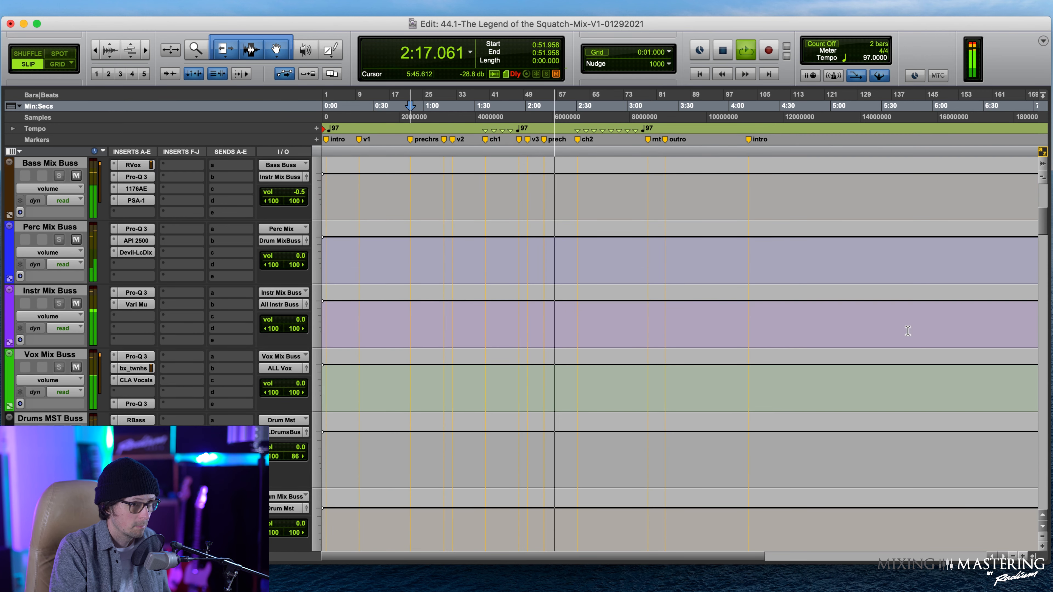
key("space")
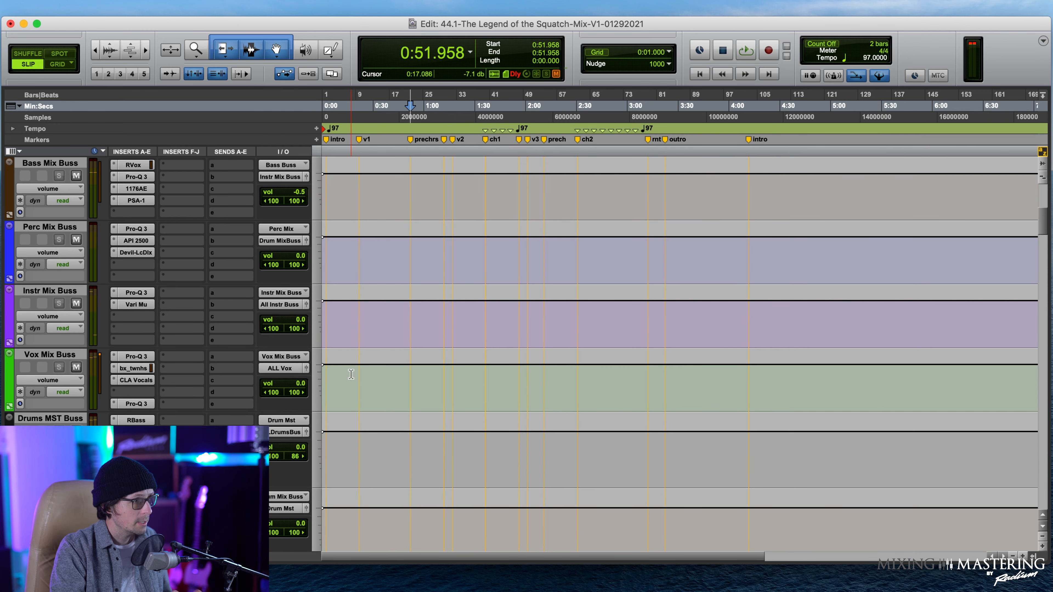
scroll(347, 375, "down", 10)
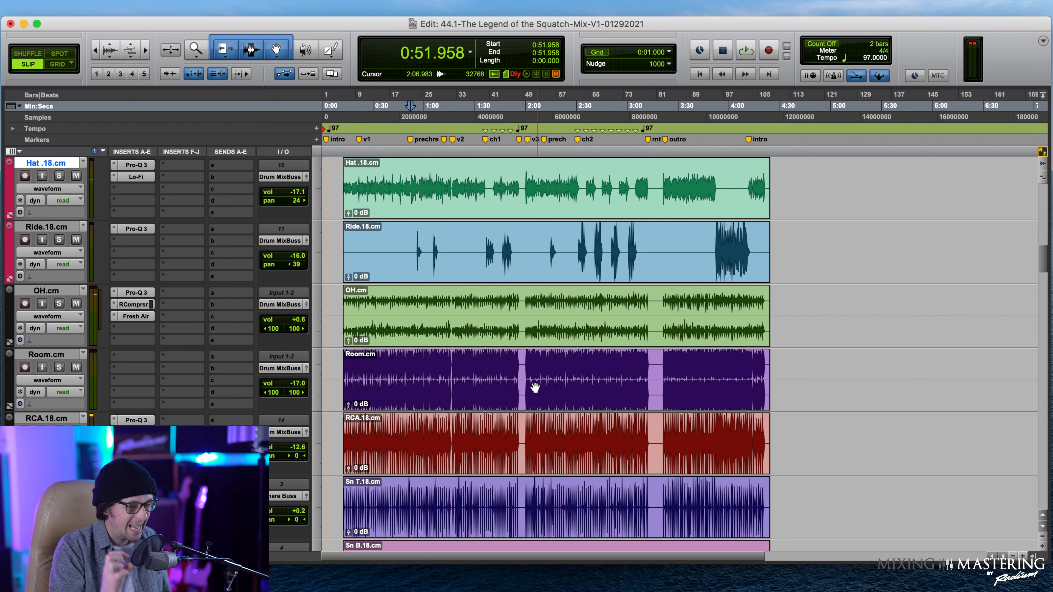
scroll(585, 371, "down", 15)
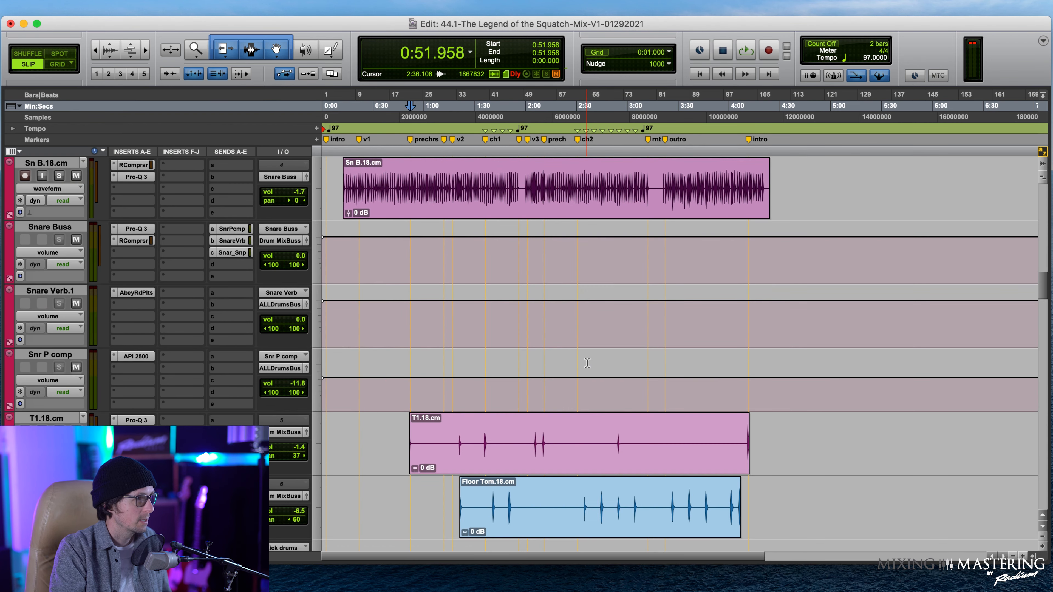
scroll(583, 378, "down", 15)
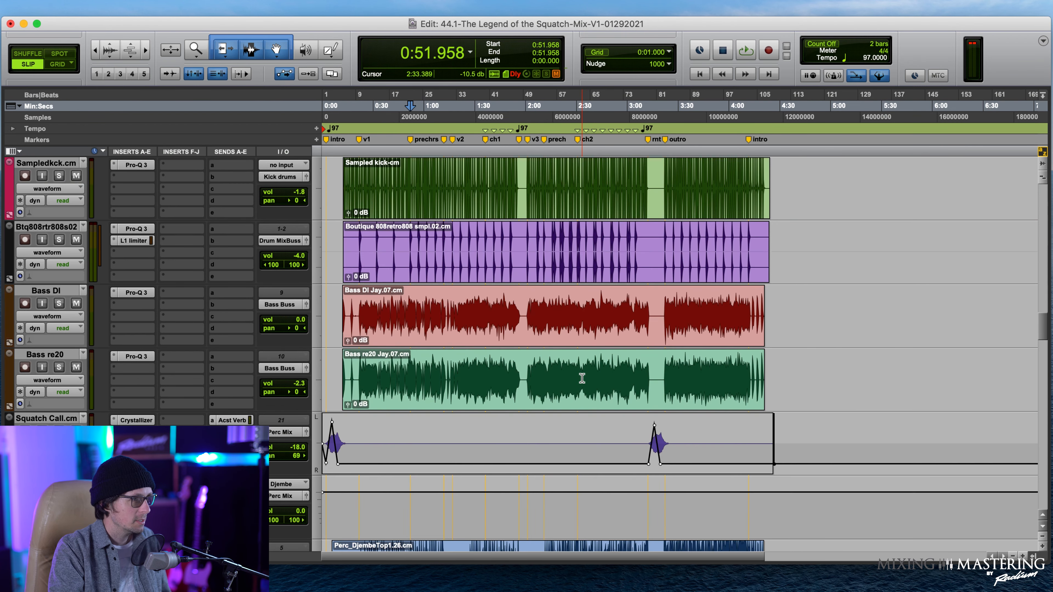
scroll(504, 390, "down", 8)
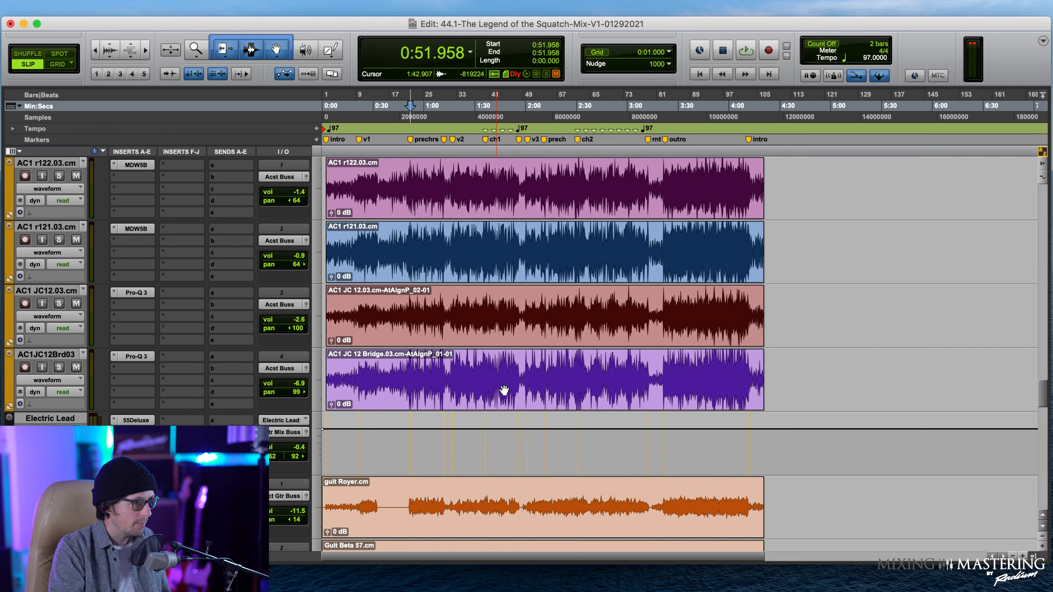
scroll(504, 390, "down", 10)
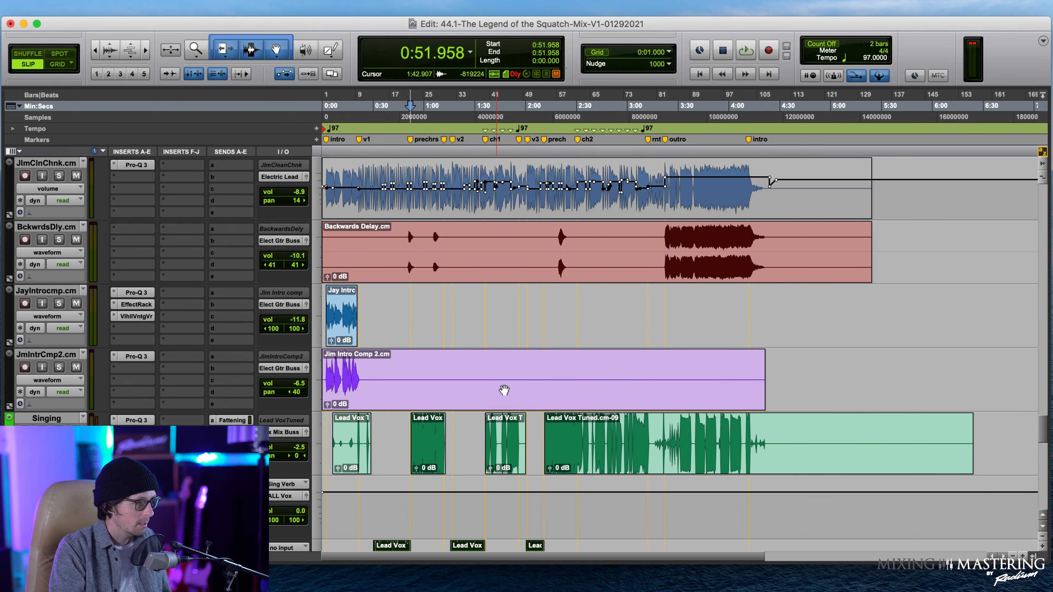
scroll(504, 390, "down", 2)
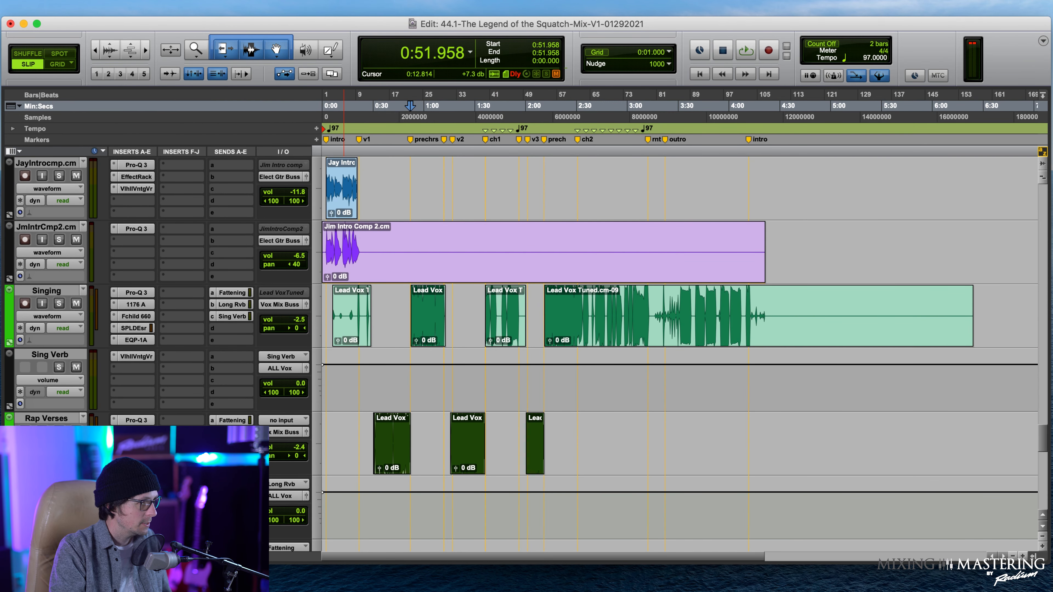
- Make the 746.88 Hz cut in the Rap Verses track's Pro-Q 3 shallower, then check the track's Pultec EQP-1A
left_click(137, 420)
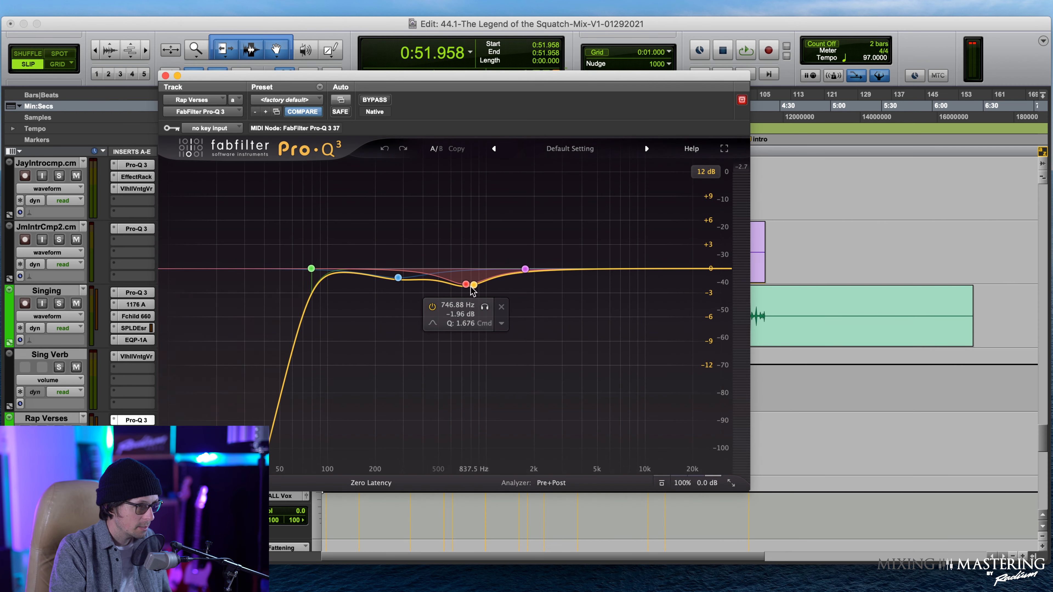
left_click_drag(468, 287, 468, 281)
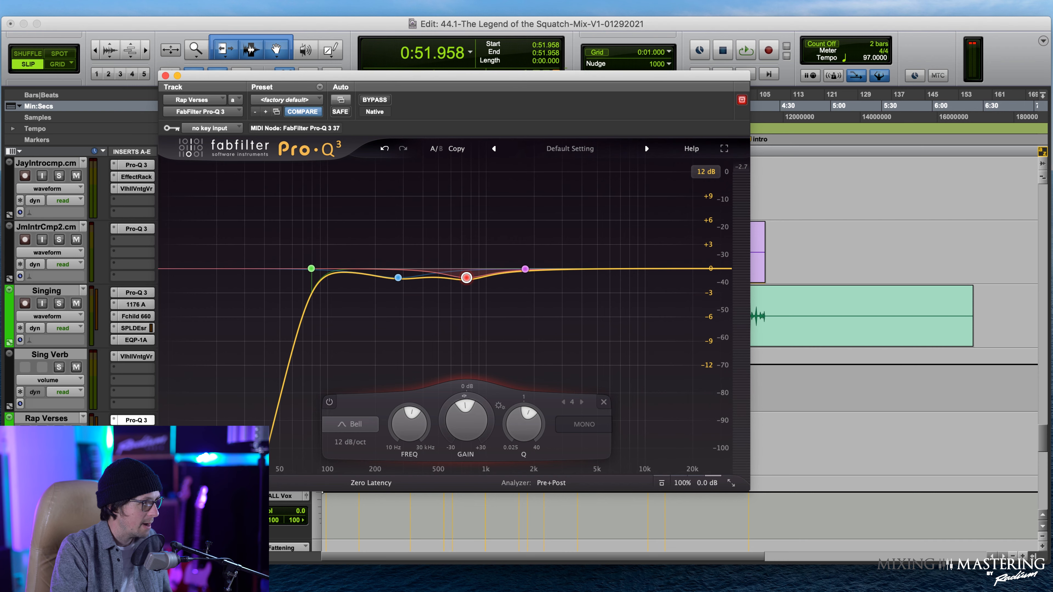
left_click(136, 444)
left_click(136, 456)
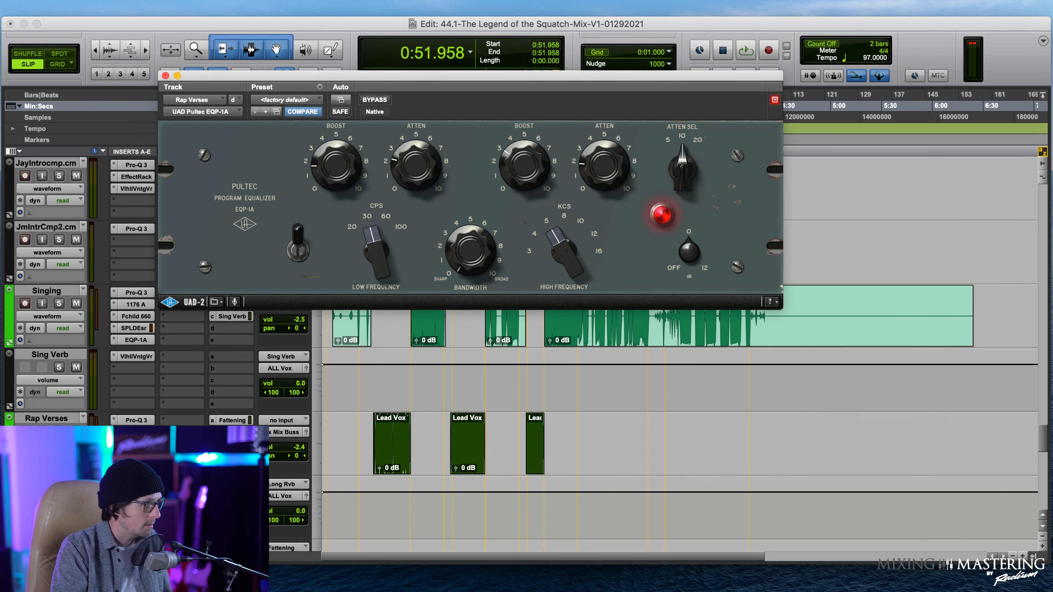
- Insert the oeksound soothe2 (mono) plug-in on the Rap Verses track in the slot after the Pultec EQP-1A
left_click(136, 468)
mouse_move(158, 435)
mouse_move(299, 229)
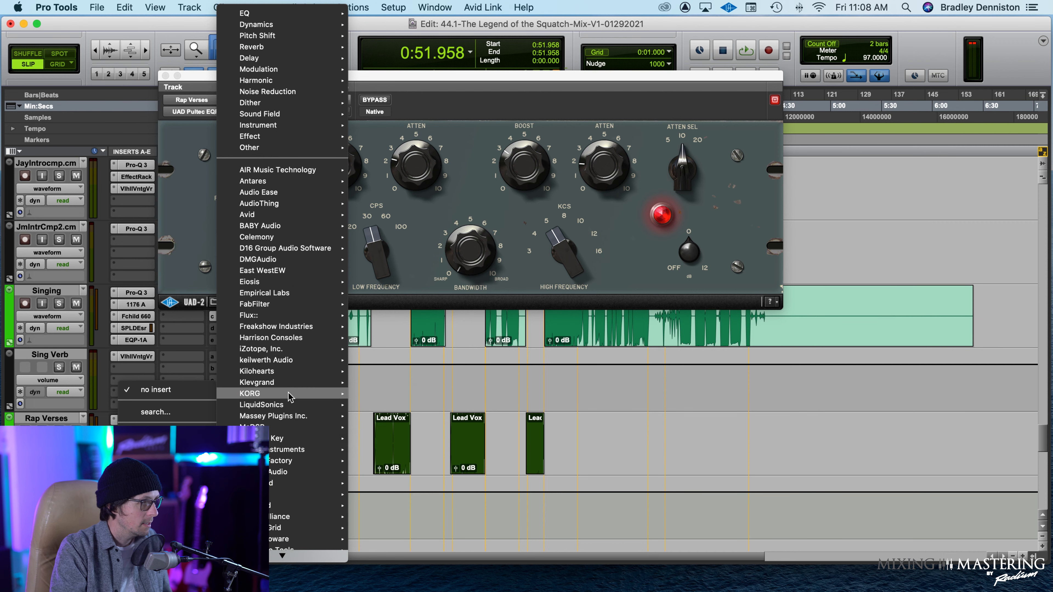
scroll(290, 373, "down", 3)
scroll(289, 332, "down", 3)
mouse_move(285, 392)
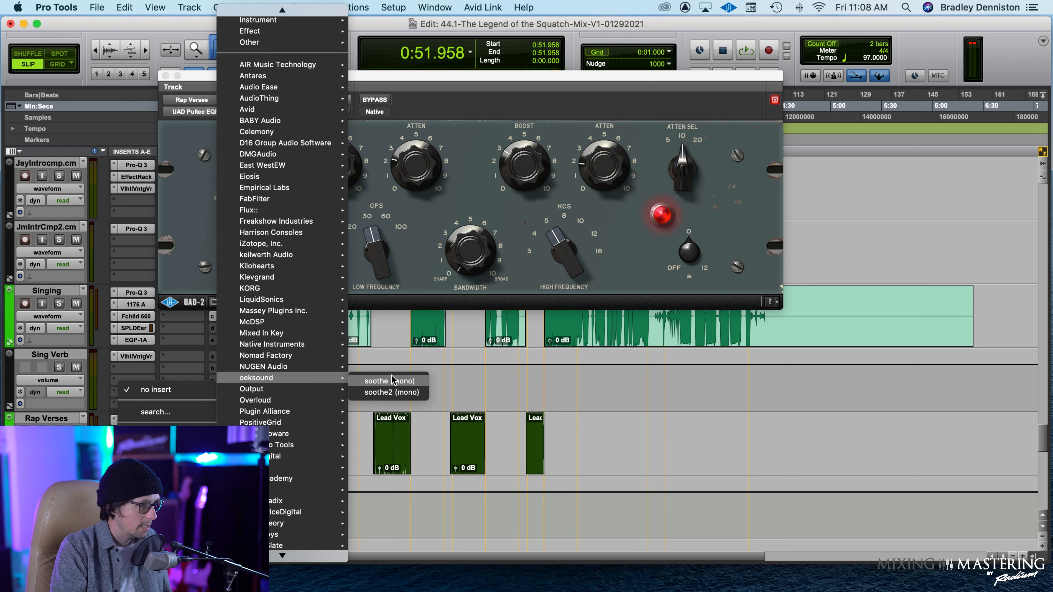
left_click(398, 394)
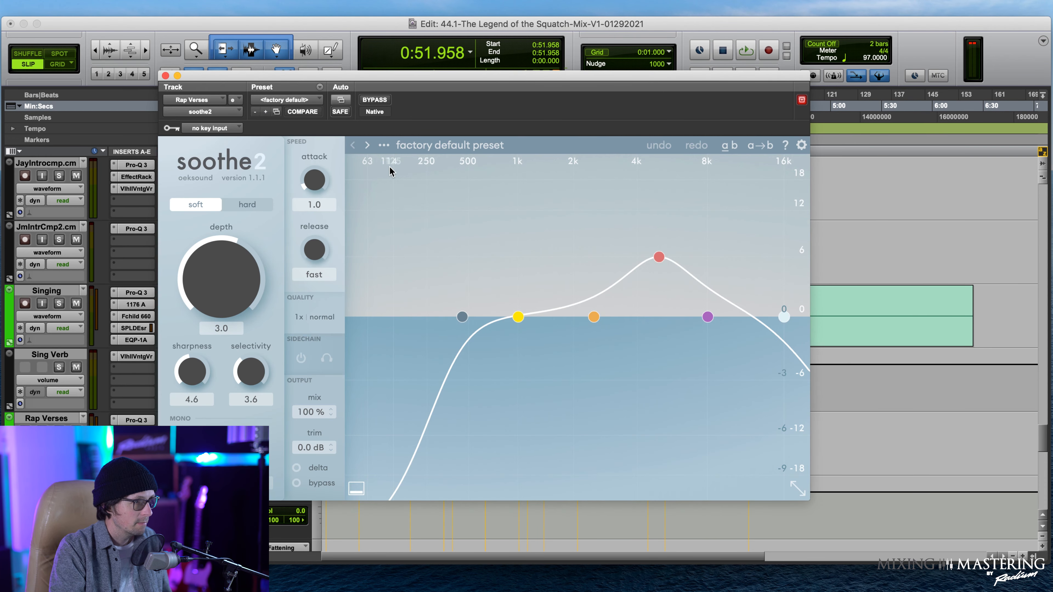
- Load soothe2's "Harsh vox start" preset from the Vocals presets and move band 2 to 3.6 kHz with 2.5 dB sensitivity
left_click(383, 144)
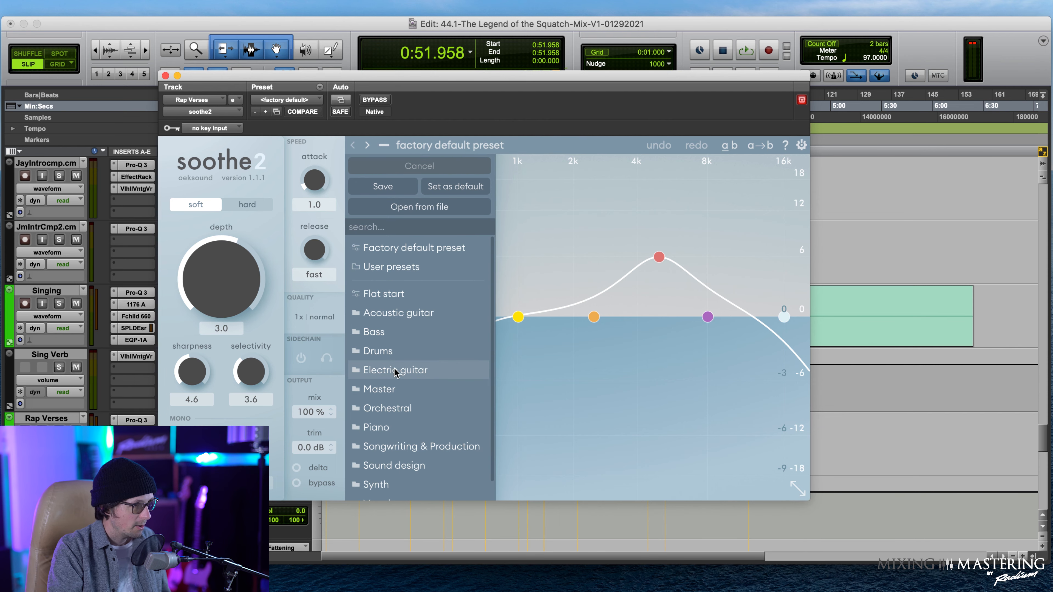
scroll(394, 372, "down", 1)
left_click(368, 493)
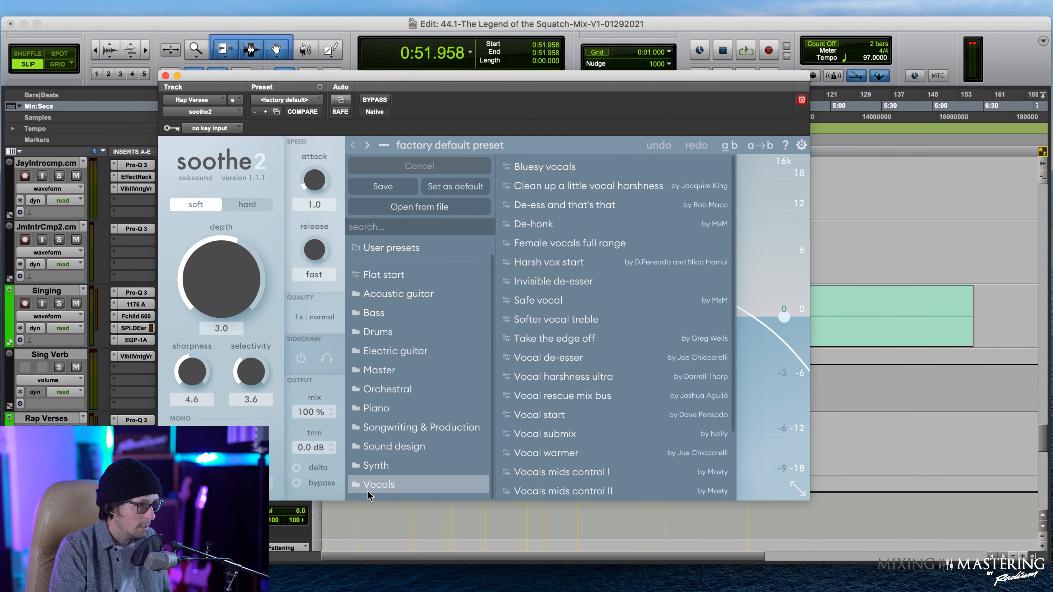
left_click(591, 267)
left_click(783, 210)
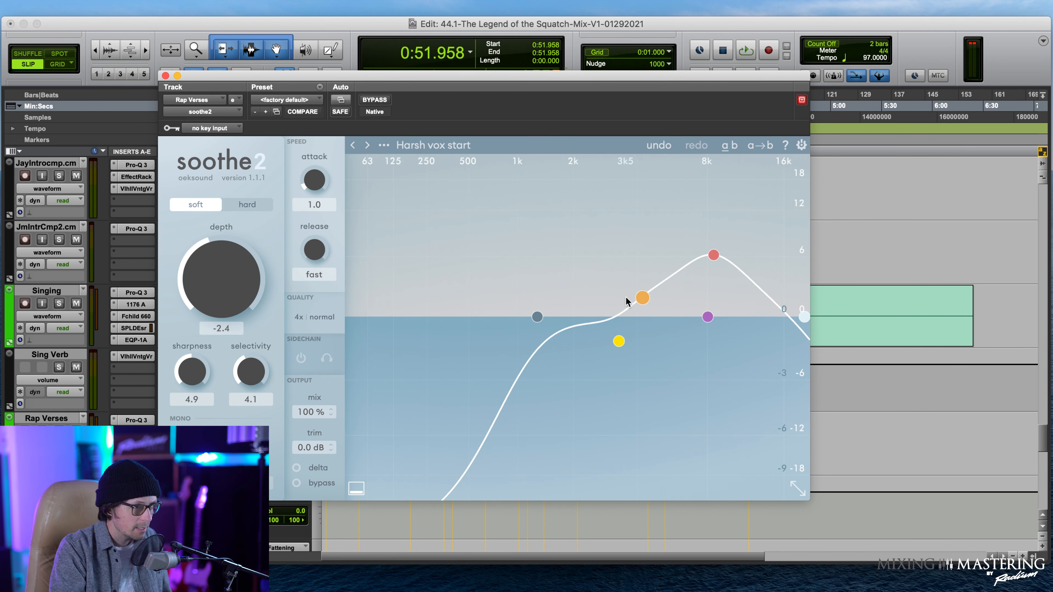
mouse_move(640, 297)
left_mouse_down()
mouse_move(642, 289)
mouse_move(629, 290)
left_mouse_up()
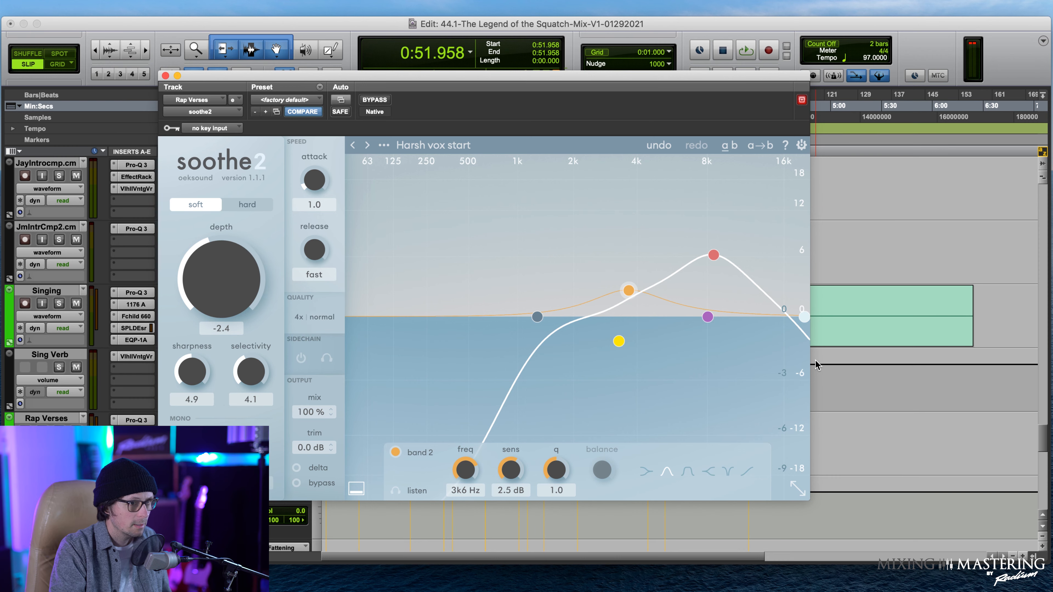
- Close soothe2 and play the second Rap Verses clip to judge the vocal in the mix
left_click(921, 29)
left_click(166, 75)
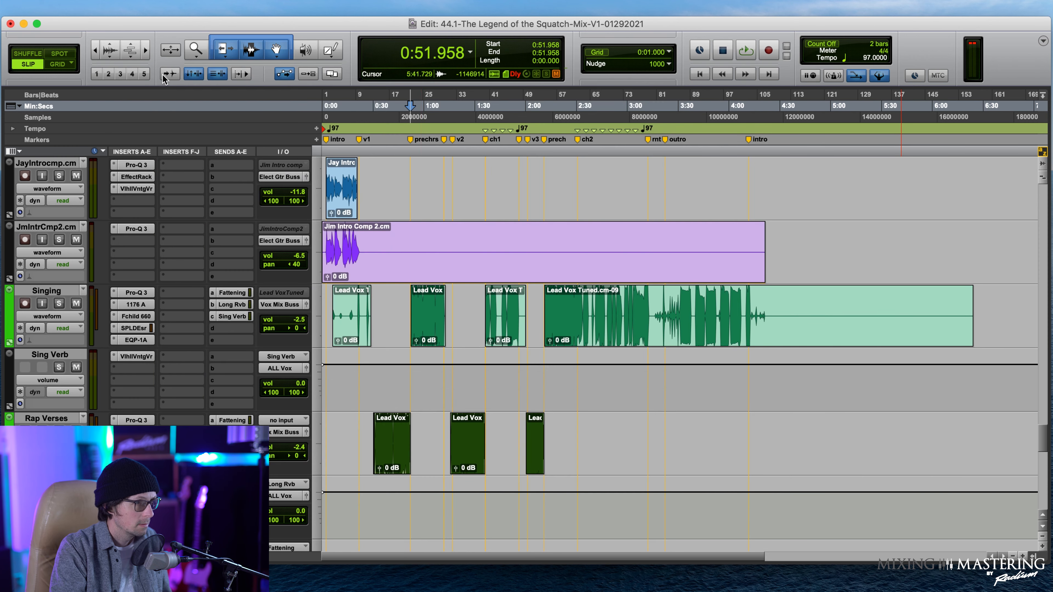
double_click(393, 455)
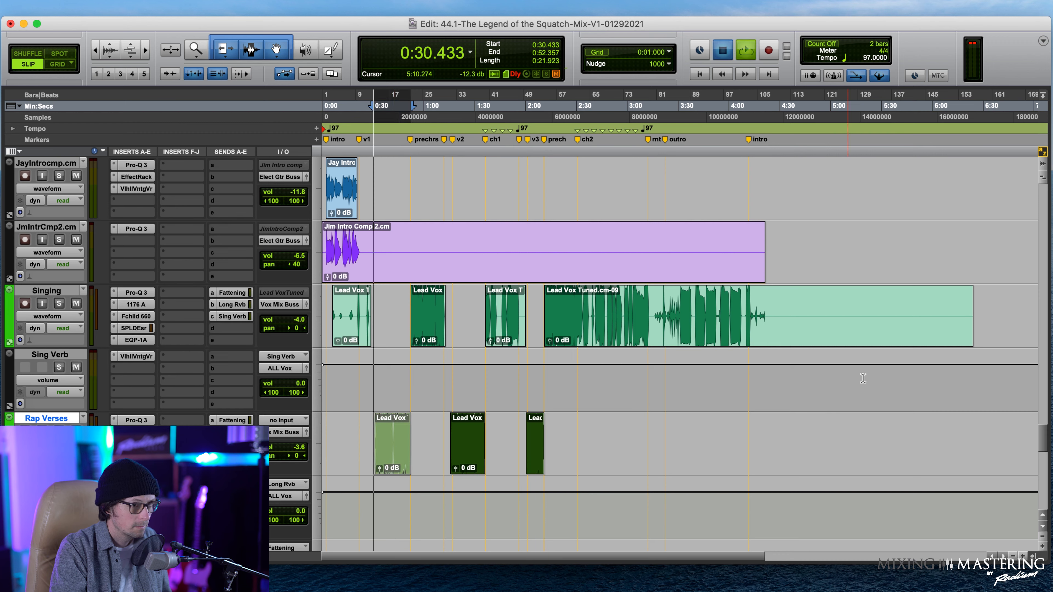
key("space")
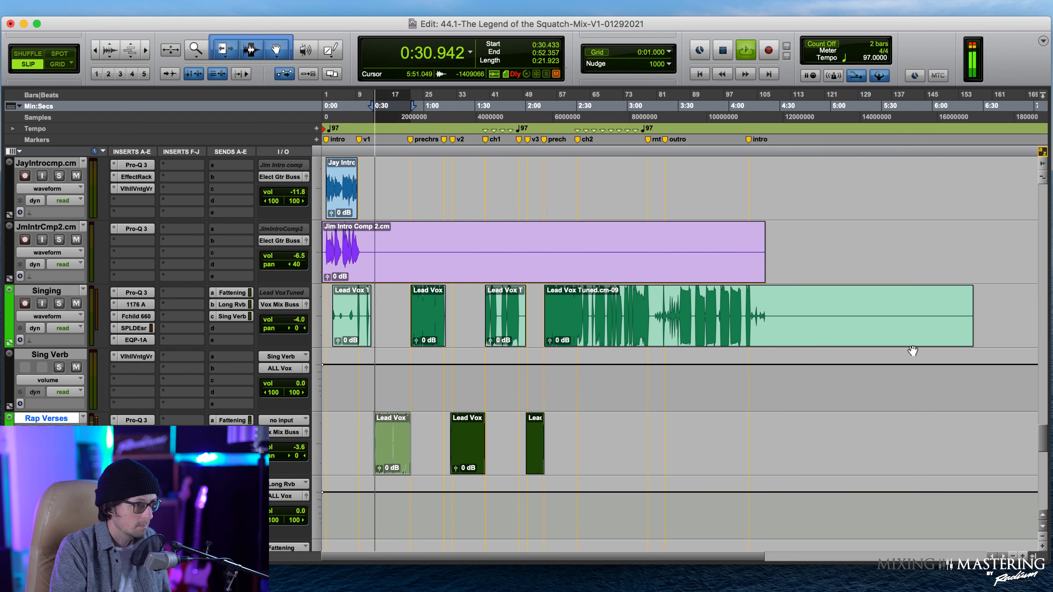
double_click(463, 446)
key("space")
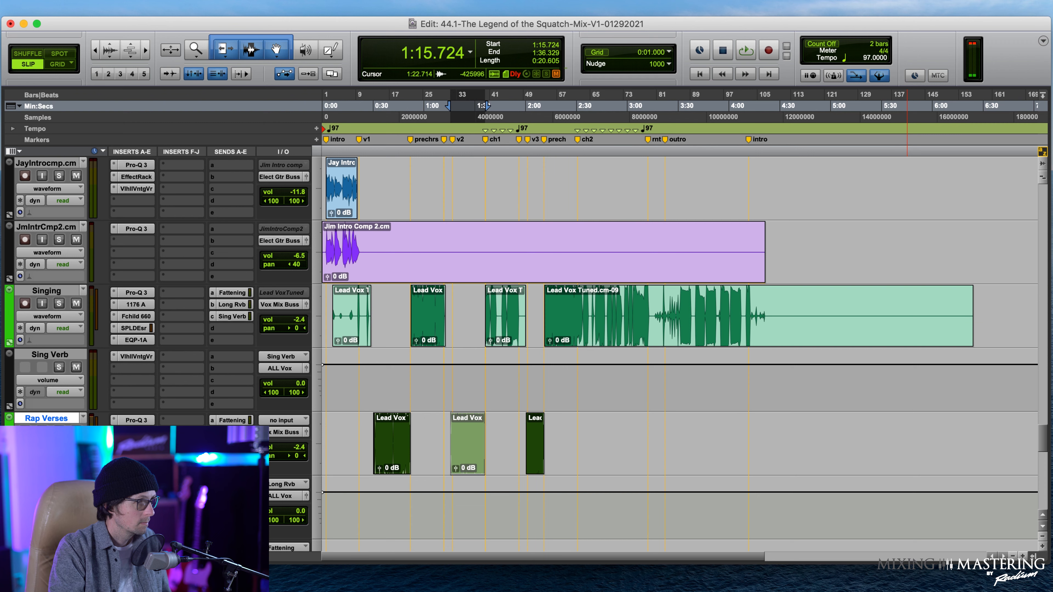
key("space")
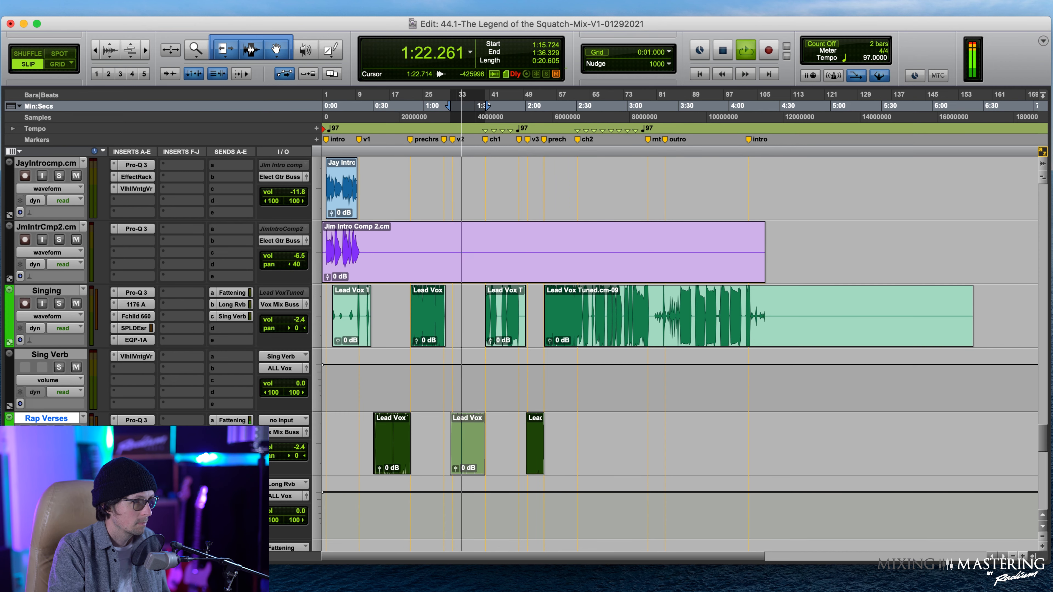
- Try soothe2's hard mode on the Rap Verses track, return to soft with depth at -3.5, and bypass the plug-in for comparison
left_click(136, 468)
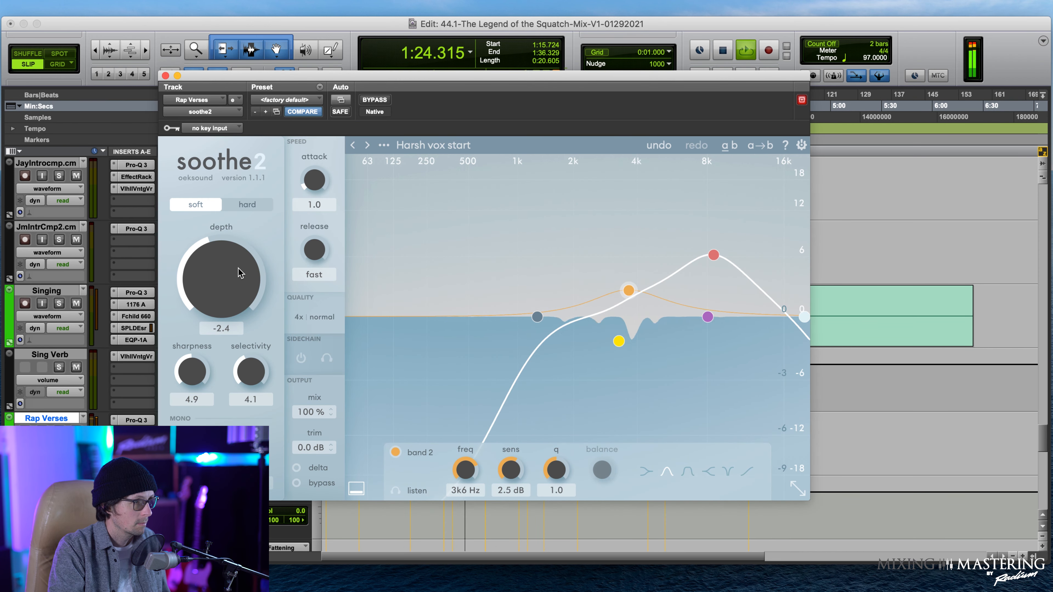
left_click(247, 204)
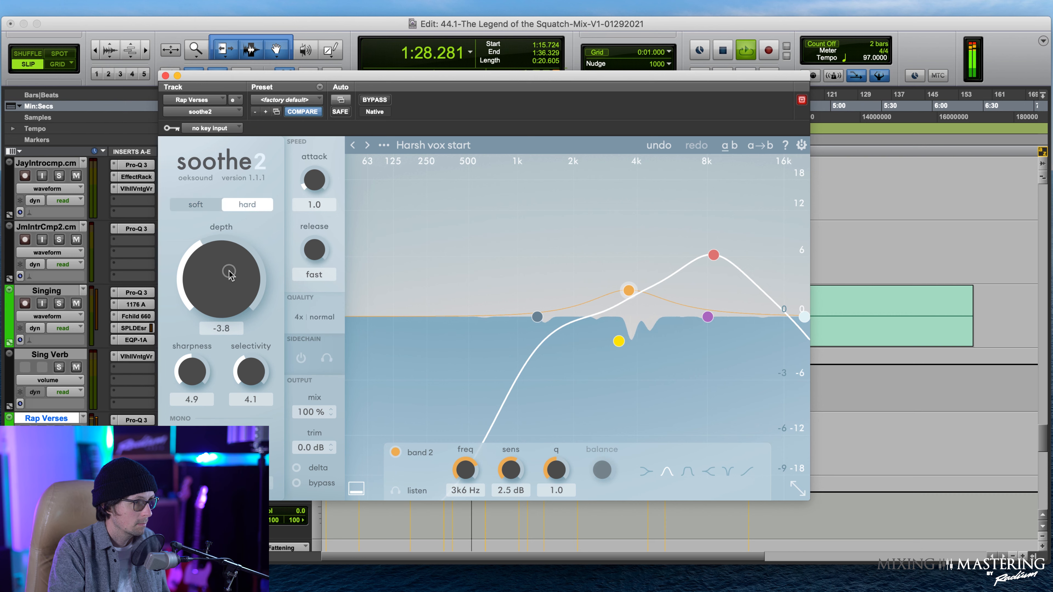
left_click(204, 205)
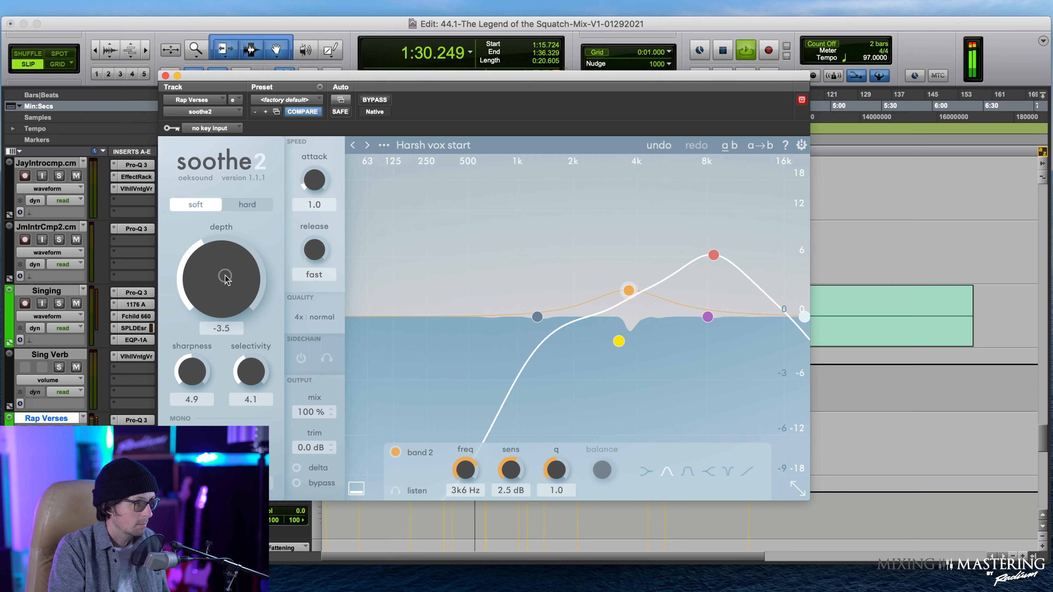
left_click(370, 100)
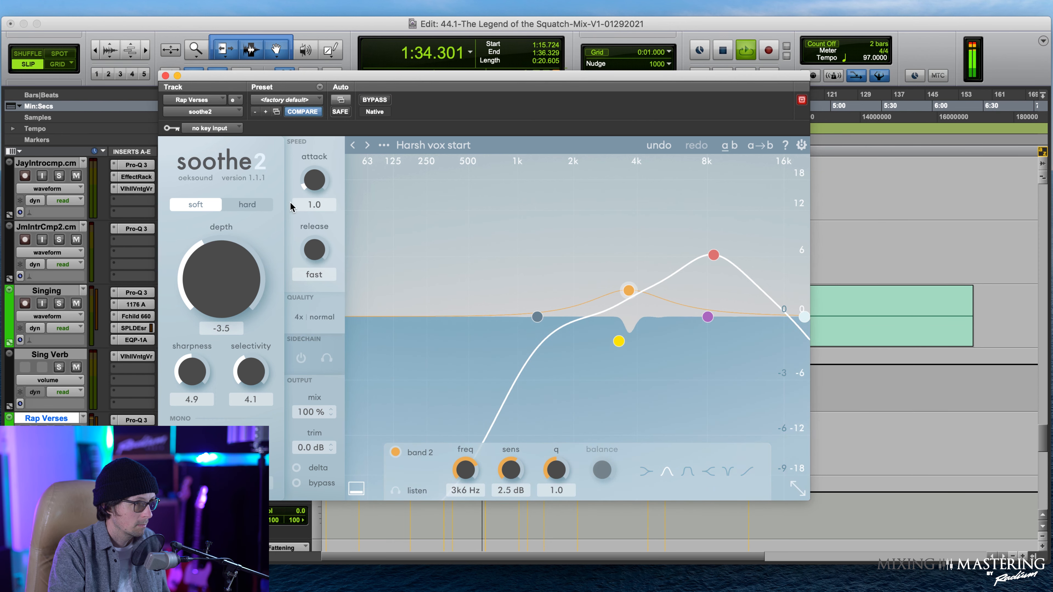
left_click(377, 100)
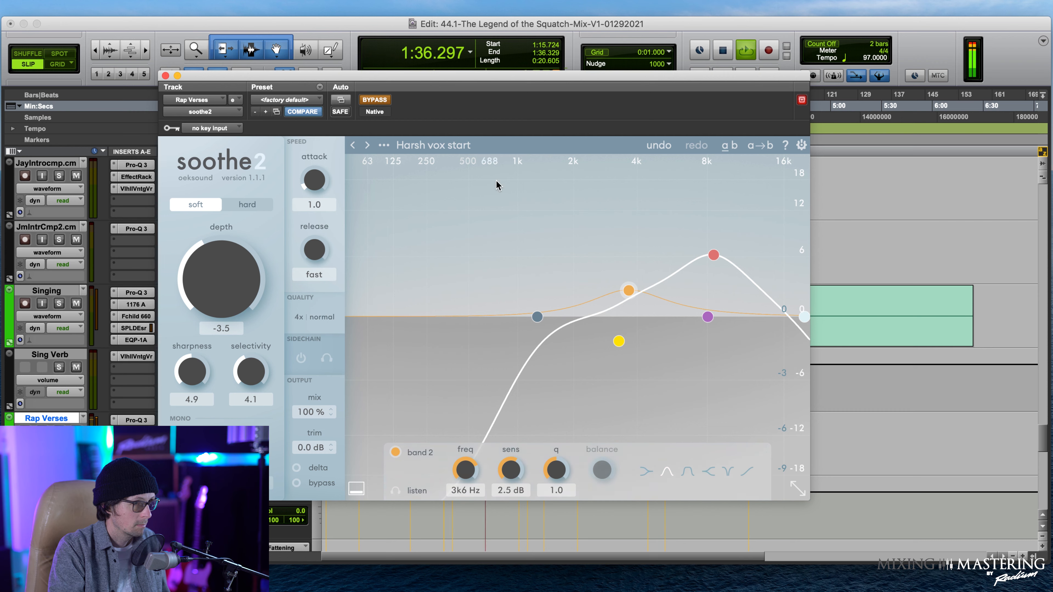
- Re-enable soothe2, reduce band 3's sensitivity to 5.1 dB at 8.4 kHz, and move band 2 slightly lower in frequency with more sensitivity
left_click(716, 256)
left_click_drag(718, 258, 717, 262)
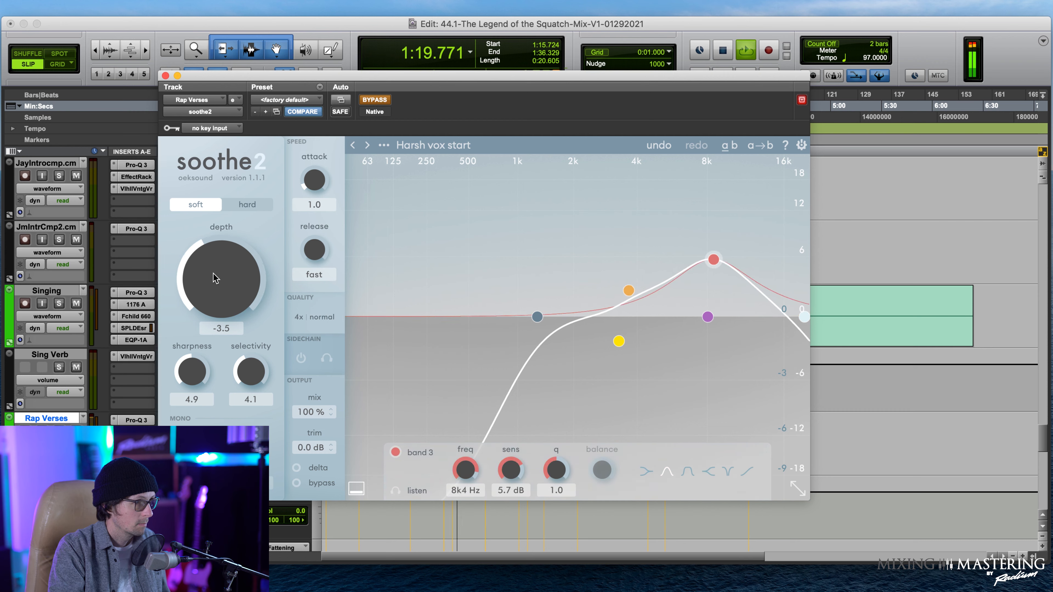
left_click(374, 100)
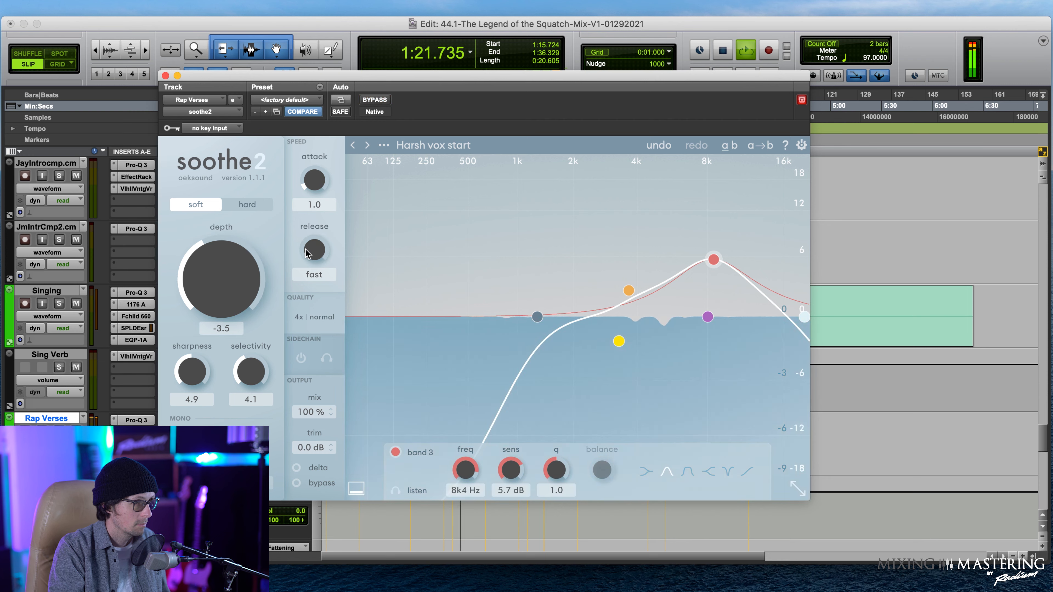
mouse_move(629, 291)
left_mouse_down()
mouse_move(621, 274)
mouse_move(585, 289)
mouse_move(620, 286)
left_mouse_up()
left_click(713, 261)
left_click_drag(715, 265, 715, 269)
- Set soothe2's depth to -1.2 and compare the playing Rap Verses vocal with the plug-in bypassed and active
mouse_move(234, 250)
left_mouse_down()
mouse_move(252, 197)
mouse_move(233, 254)
left_mouse_up()
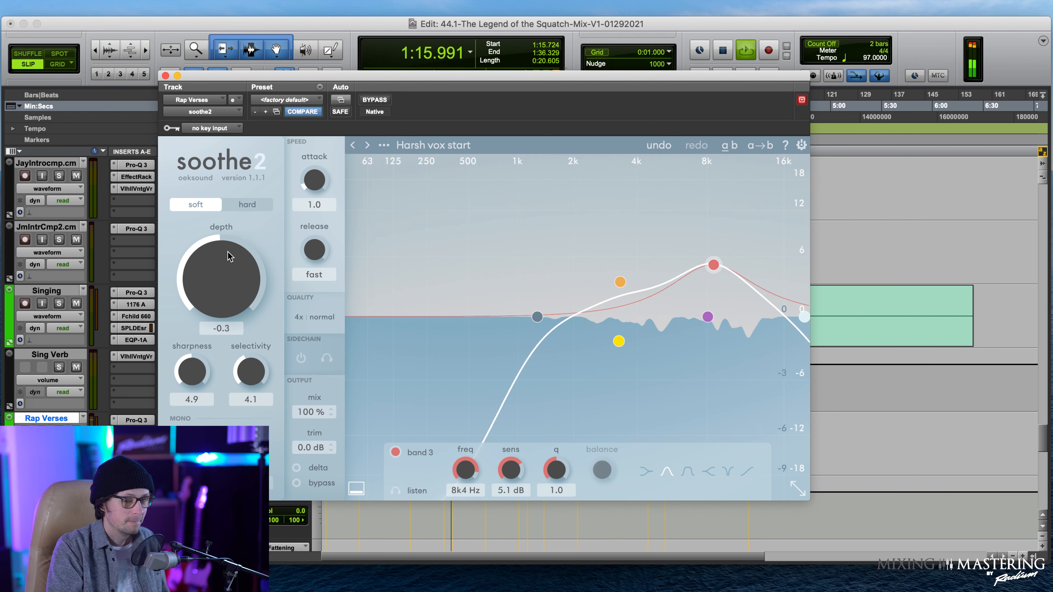
key("space")
key("space")
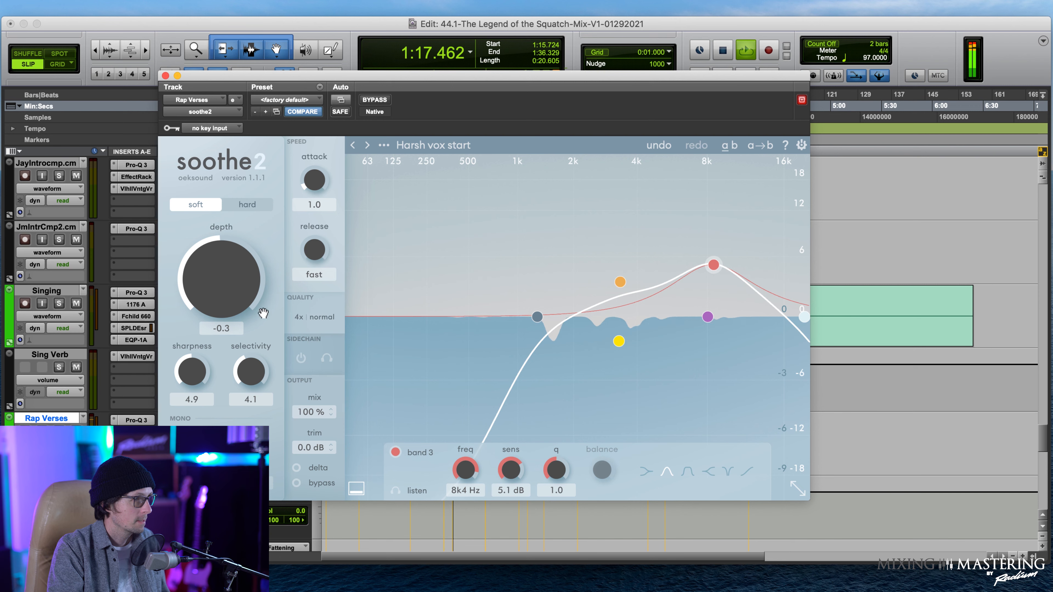
left_click_drag(214, 271, 211, 282)
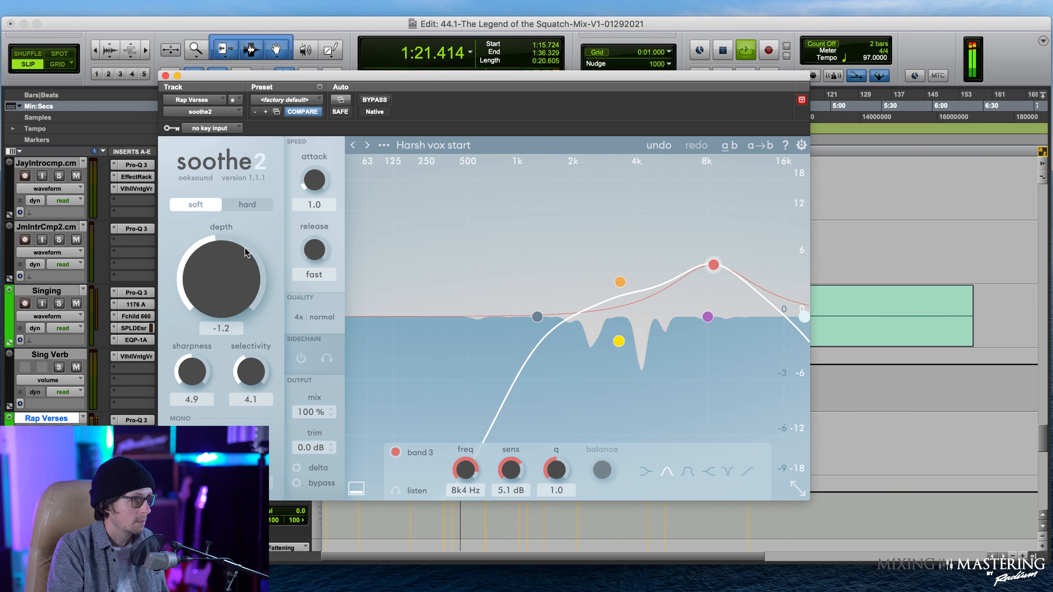
left_click(375, 100)
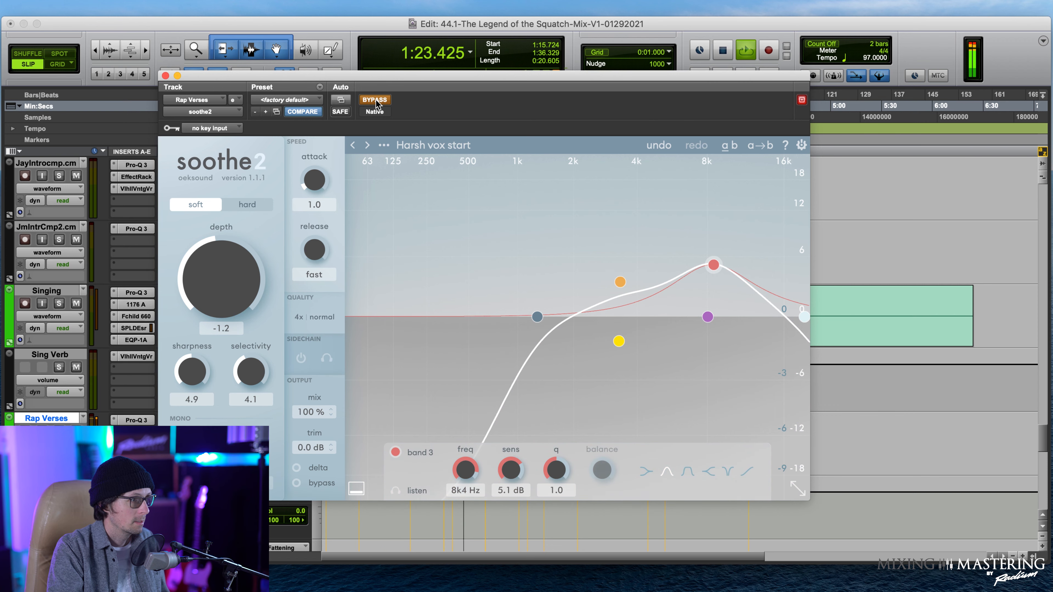
left_click(375, 100)
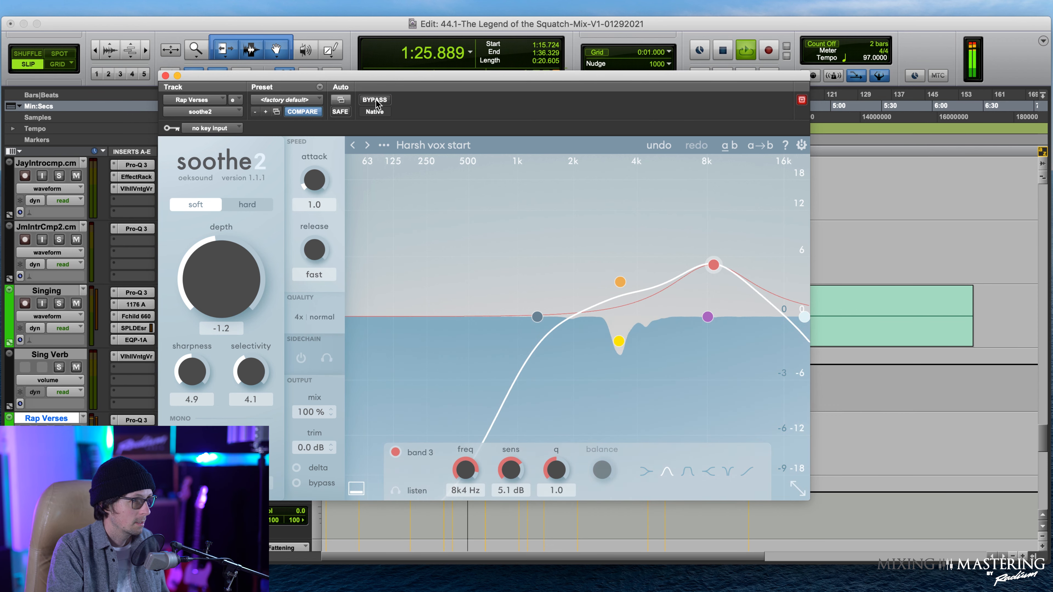
left_click(165, 76)
key("space")
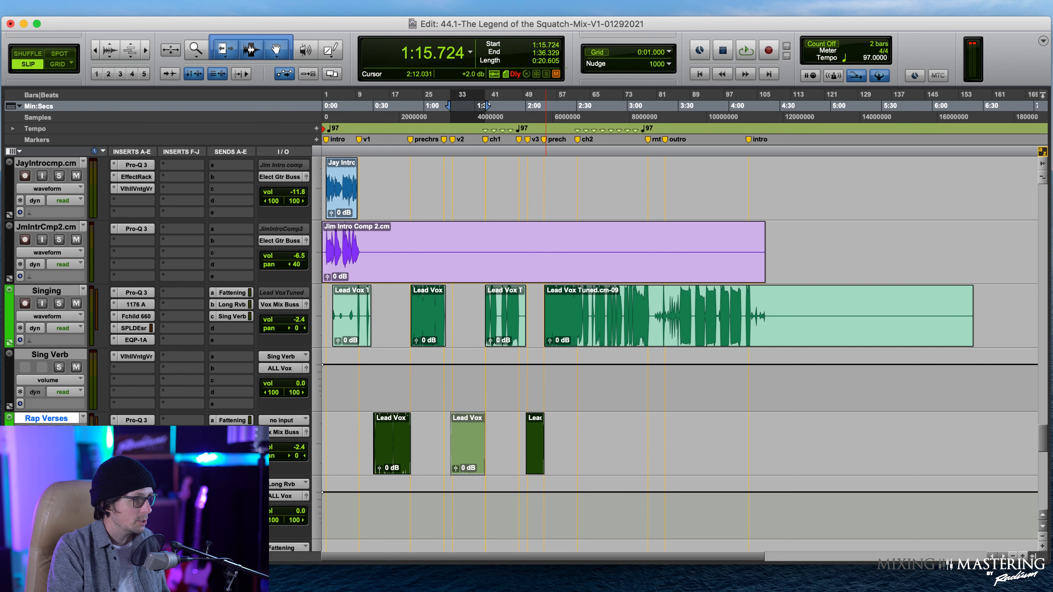
- Reorder the Rap Verses inserts so the Pultec EQP-1A follows soothe2, and play the second verse
left_click_drag(176, 424, 178, 421)
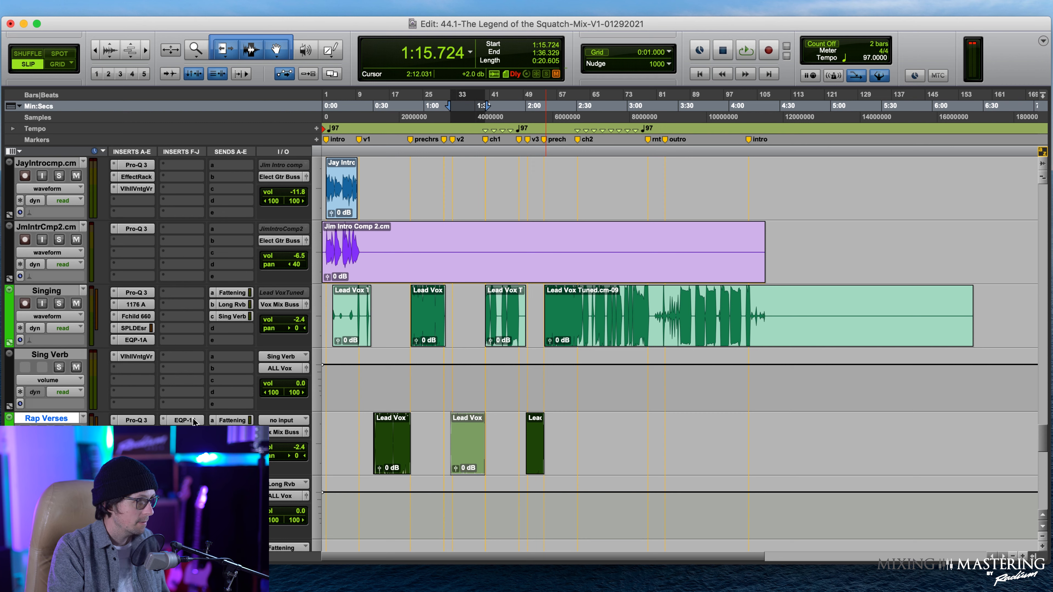
left_click_drag(182, 421, 136, 468)
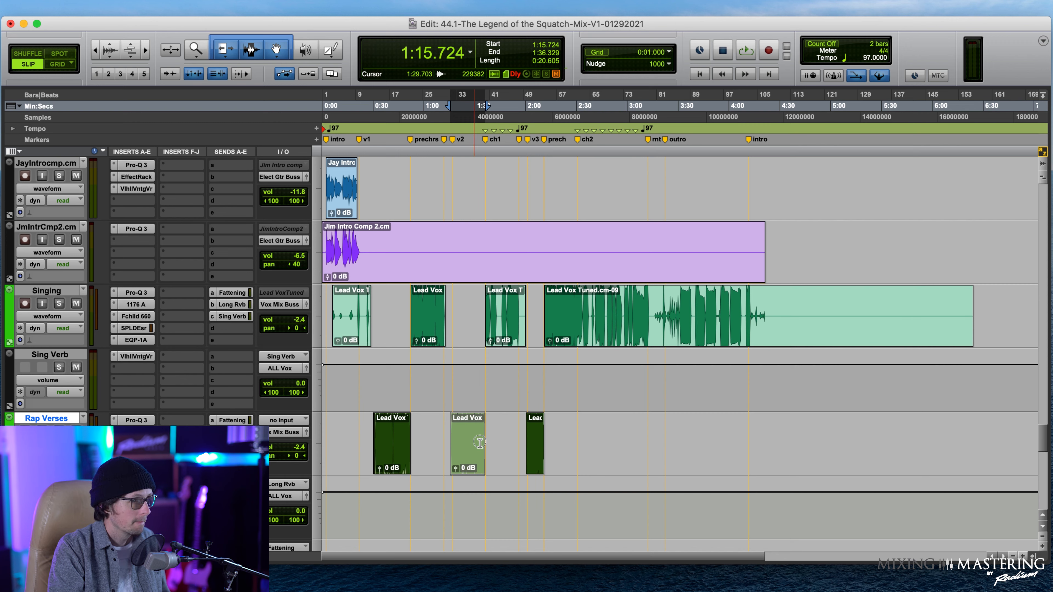
key("space")
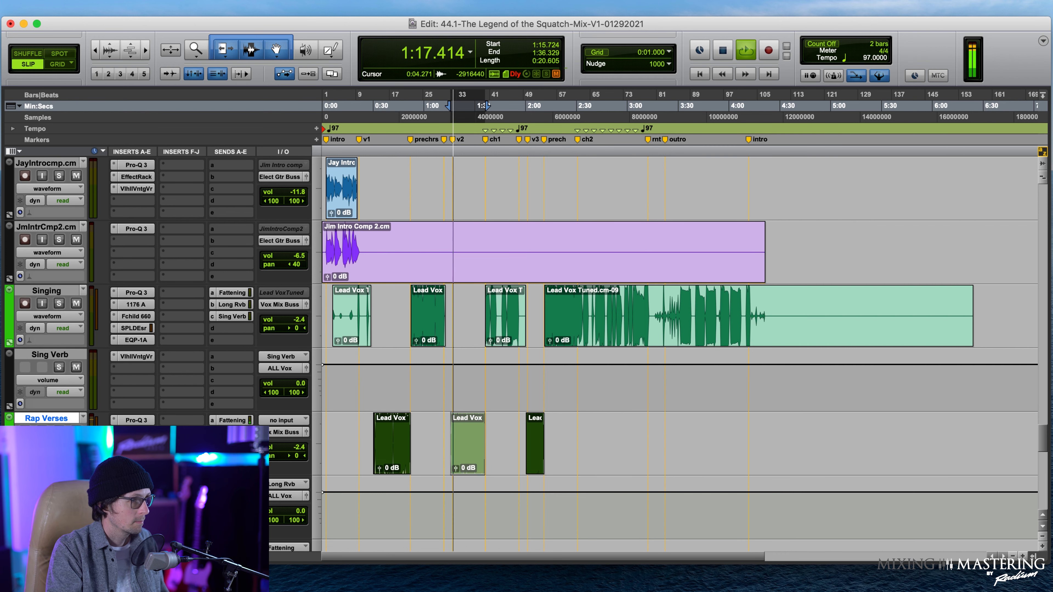
- Narrow the Rap Verses EQP-1A's bandwidth slightly and fine-tune its low boost, trying 60 CPS before returning the low frequency to 30 CPS
left_click(136, 468)
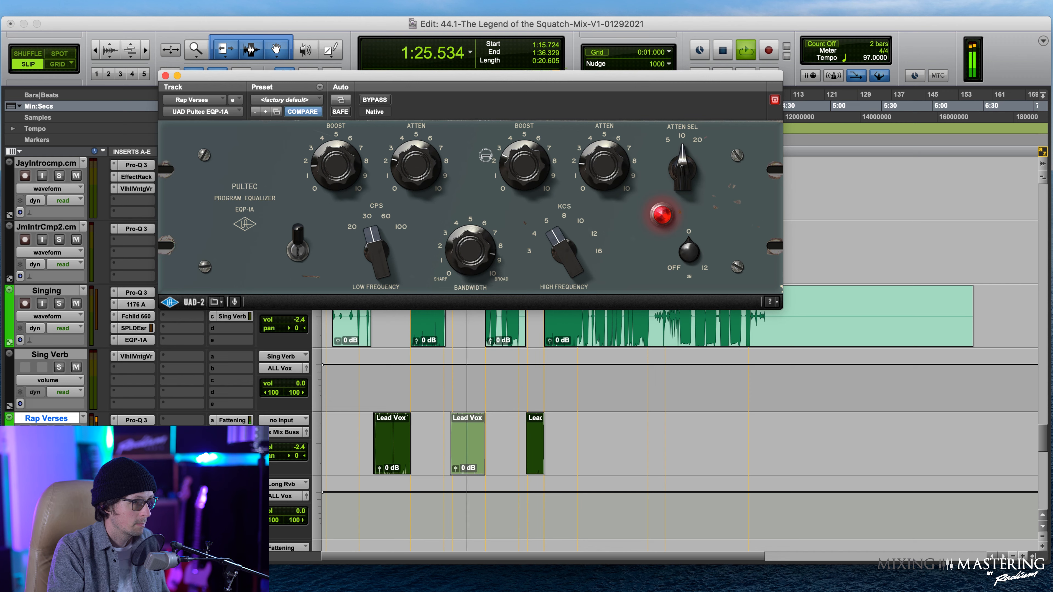
left_click_drag(472, 245, 469, 253)
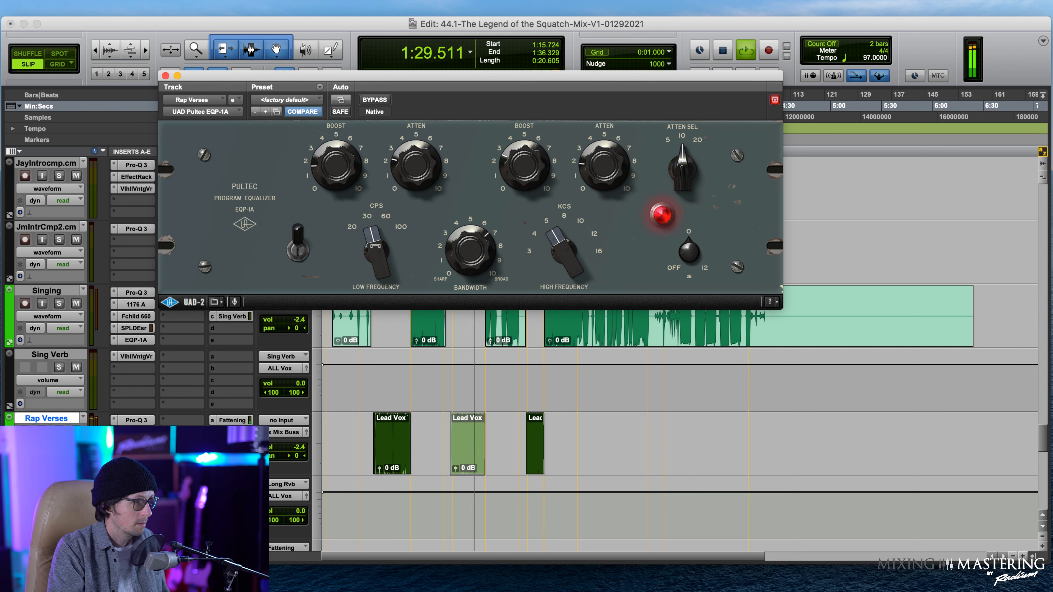
left_click_drag(375, 246, 383, 242)
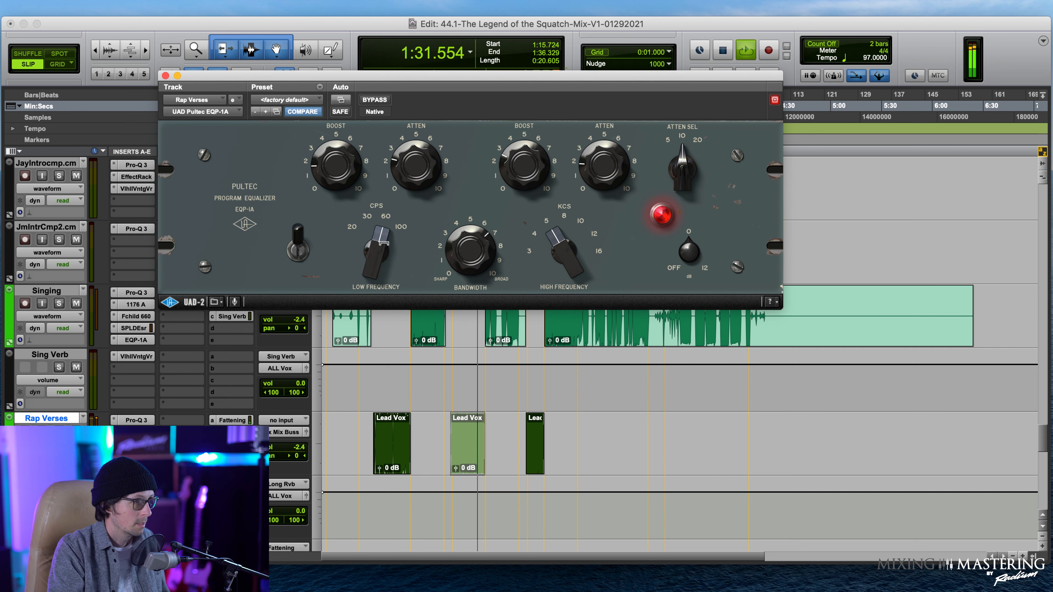
left_click_drag(317, 165, 329, 129)
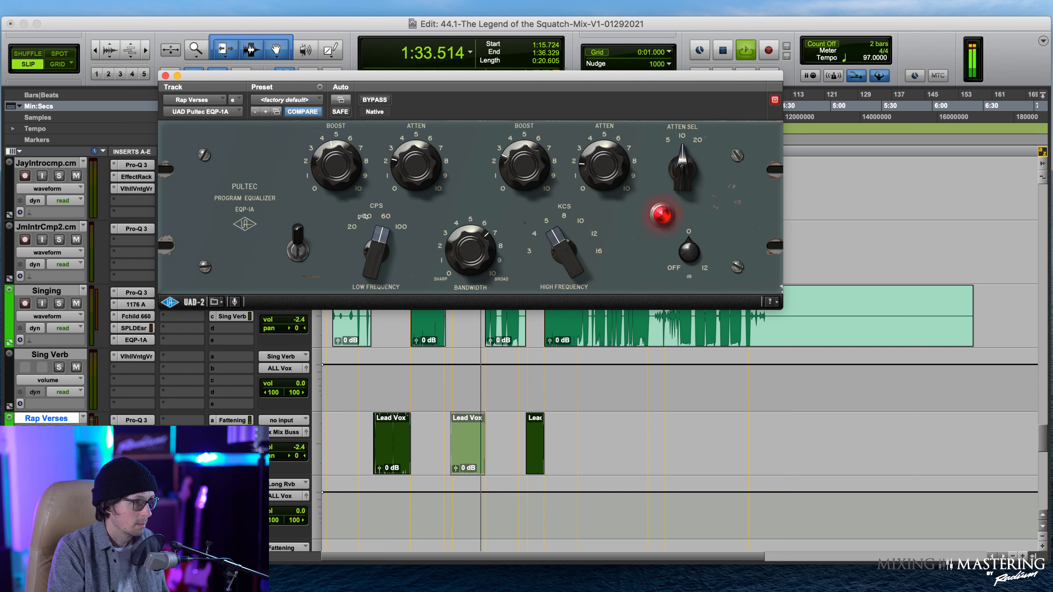
left_click_drag(373, 234, 364, 236)
left_click_drag(336, 166, 333, 190)
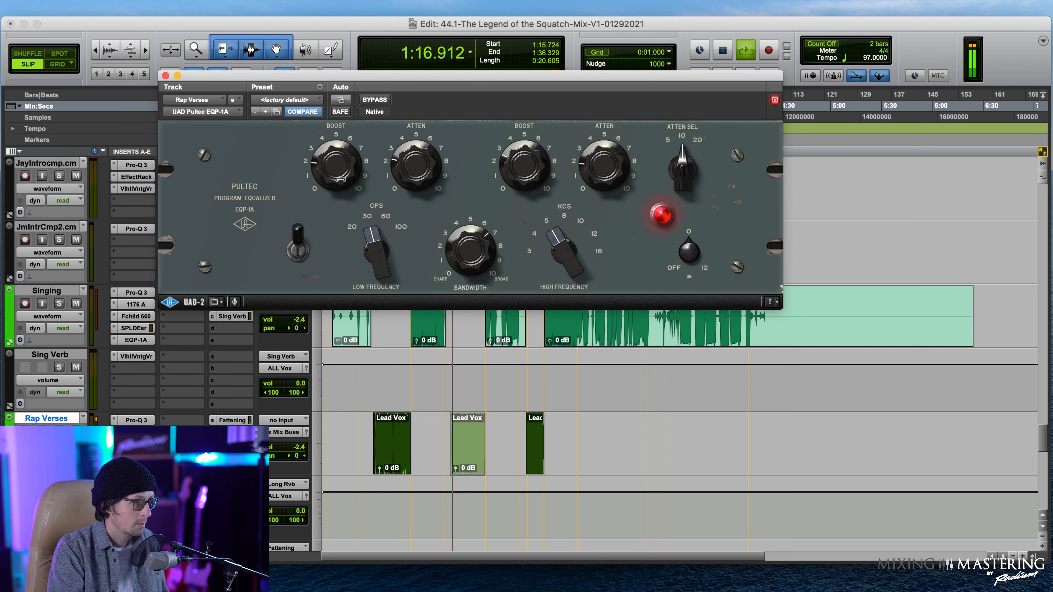
left_click(165, 76)
- Play the third Rap Verses clip and the last Singing clip, and check the Singing track's EQP-1A settings
left_click(538, 452)
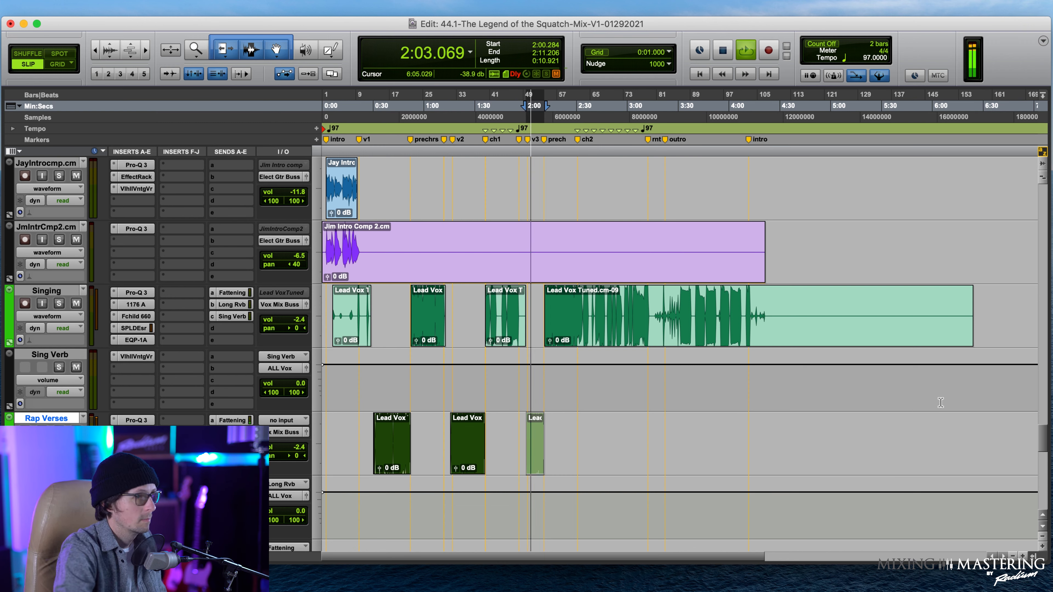
left_click(613, 326)
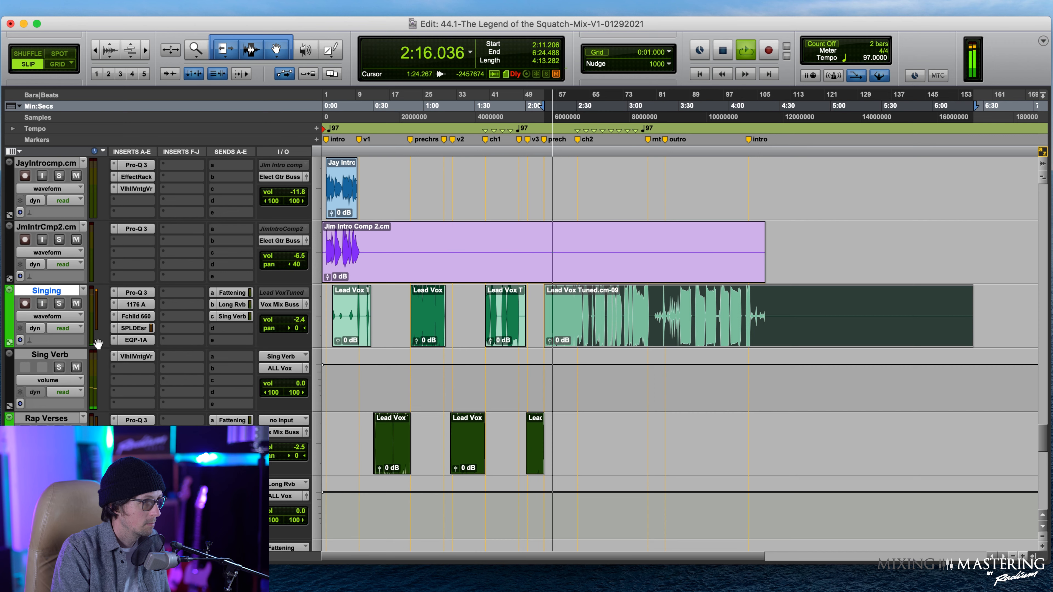
left_click(132, 341)
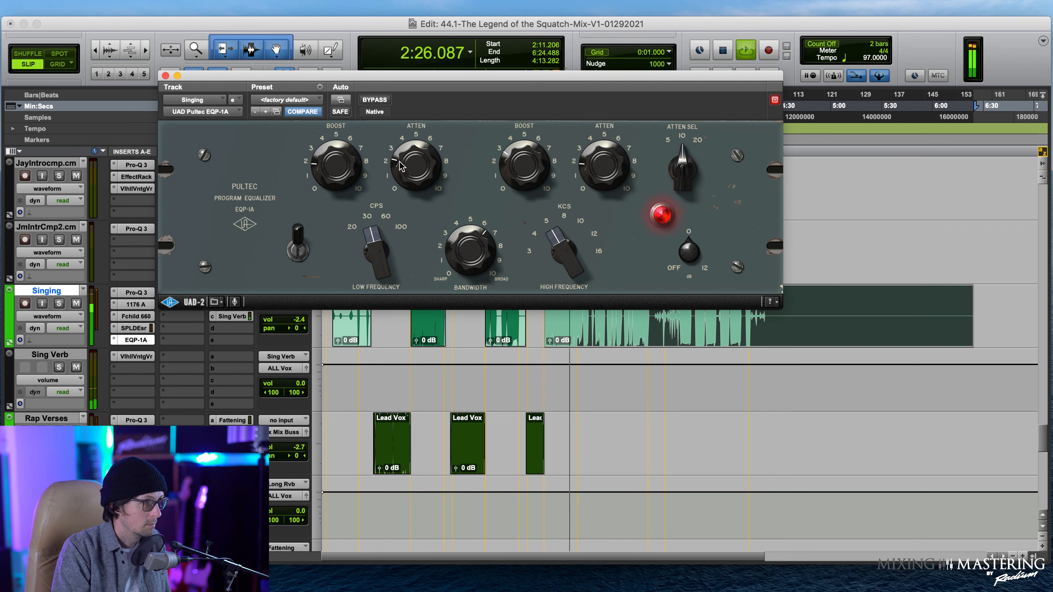
left_click(165, 76)
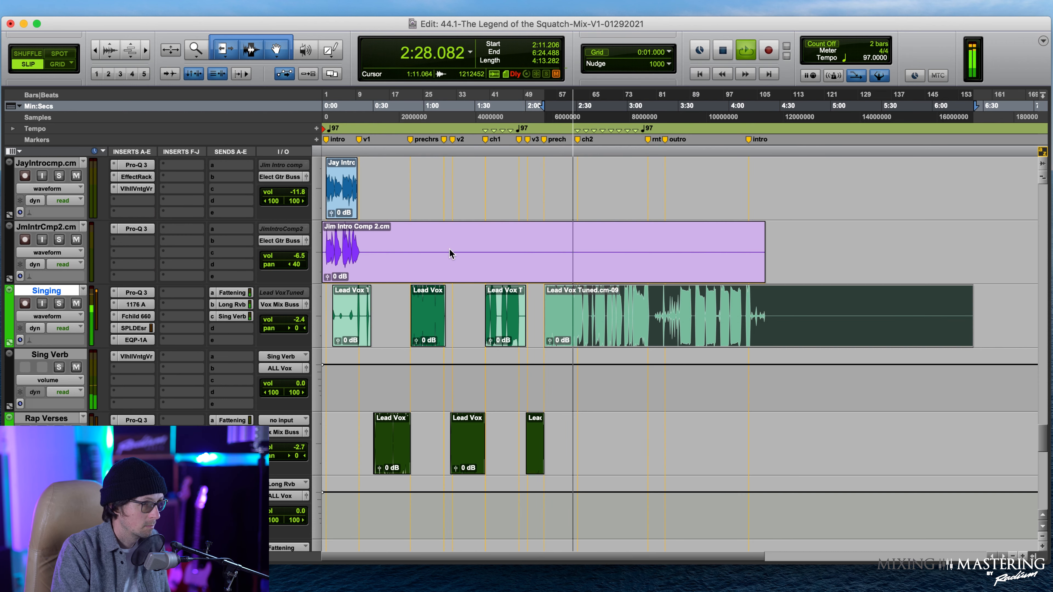
- Play the outro from 3:40.570 with the guitar and backwards delay tracks in view
scroll(585, 331, "up", 3)
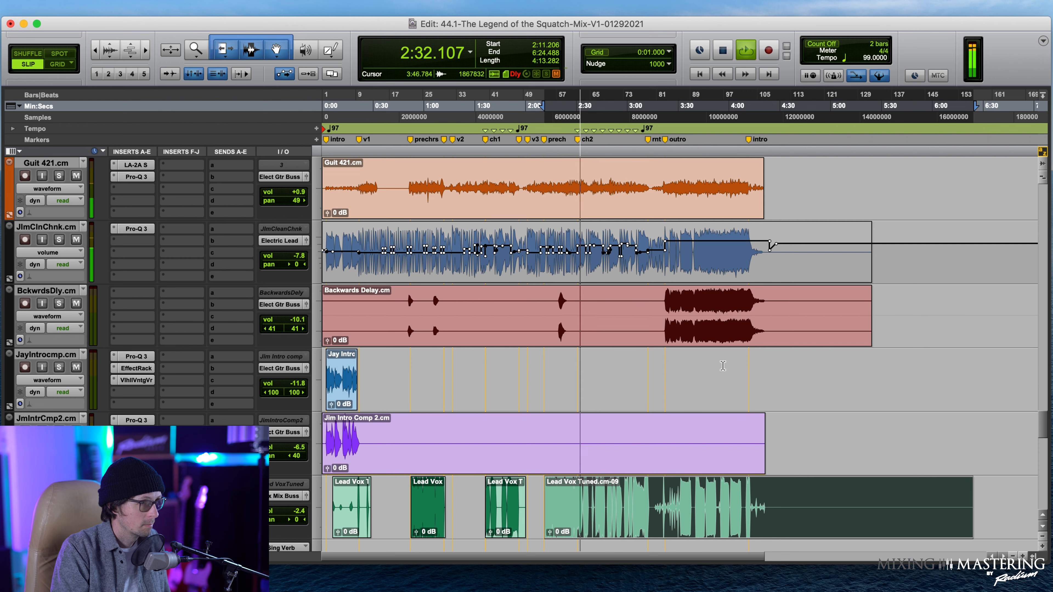
key("space")
left_click(695, 241)
key("space")
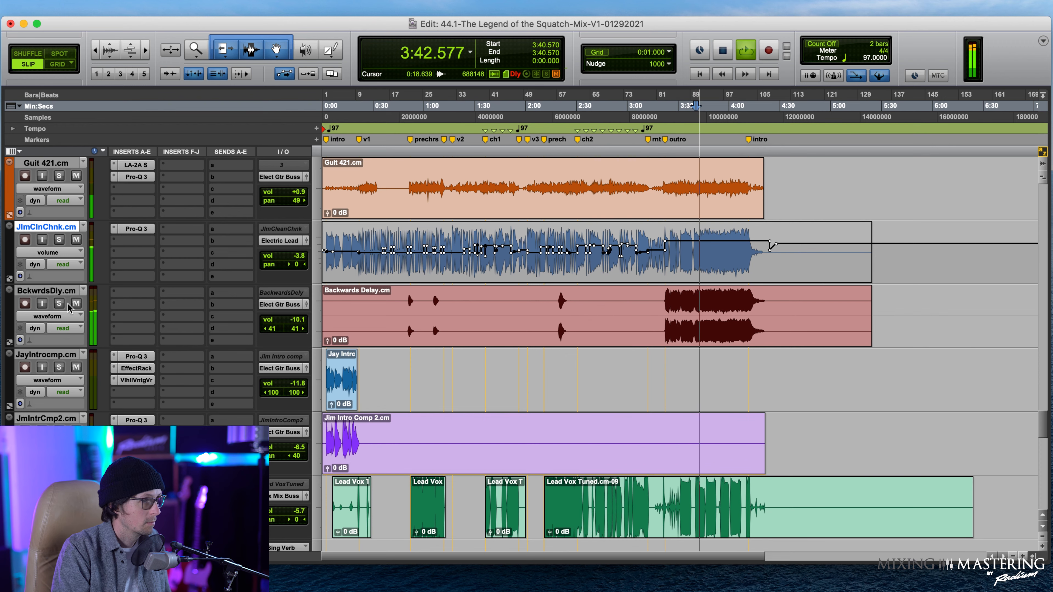
- Audition the BckwrdsDly.cm track in solo, unsolo it, and widen its panning to 100 on both sides
left_click(60, 305)
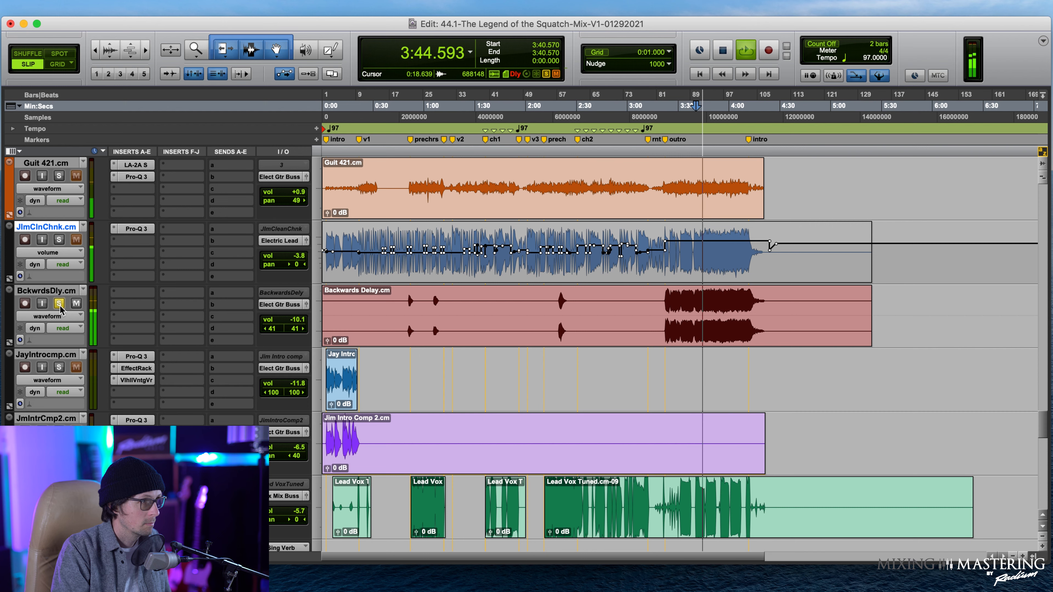
left_click(60, 305)
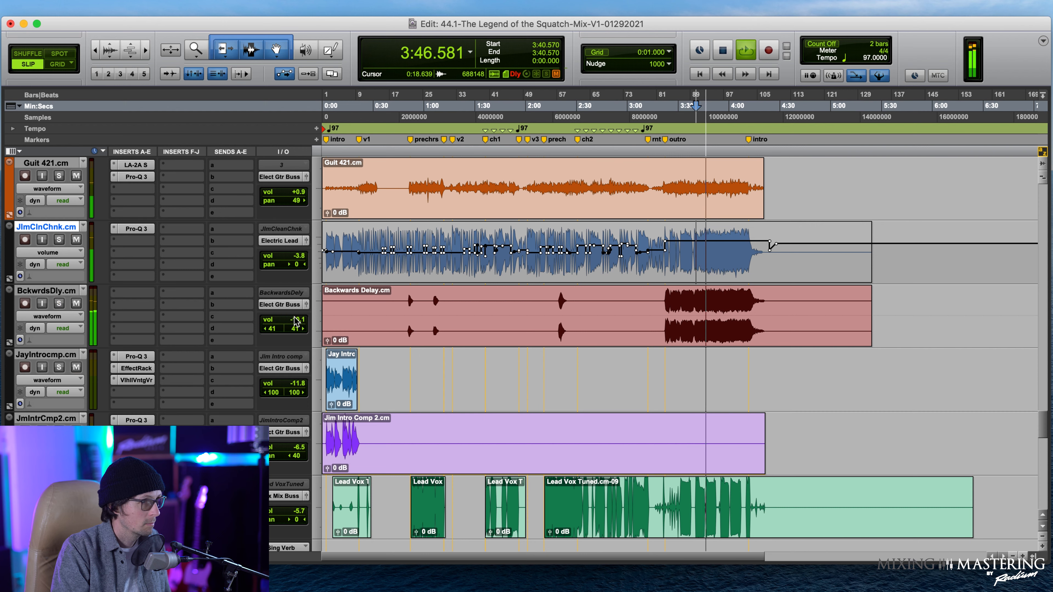
left_click(301, 330)
left_click_drag(300, 327, 242, 329)
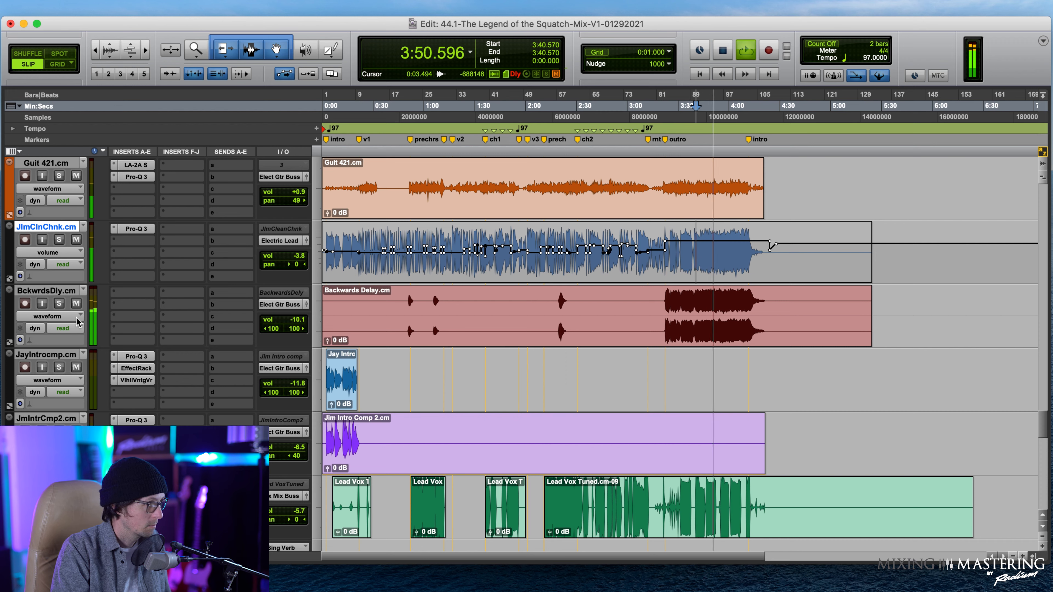
- Keep listening to the outro while reviewing the guitar, vocal, acoustic and percussion tracks
left_click(47, 316)
left_click(216, 324)
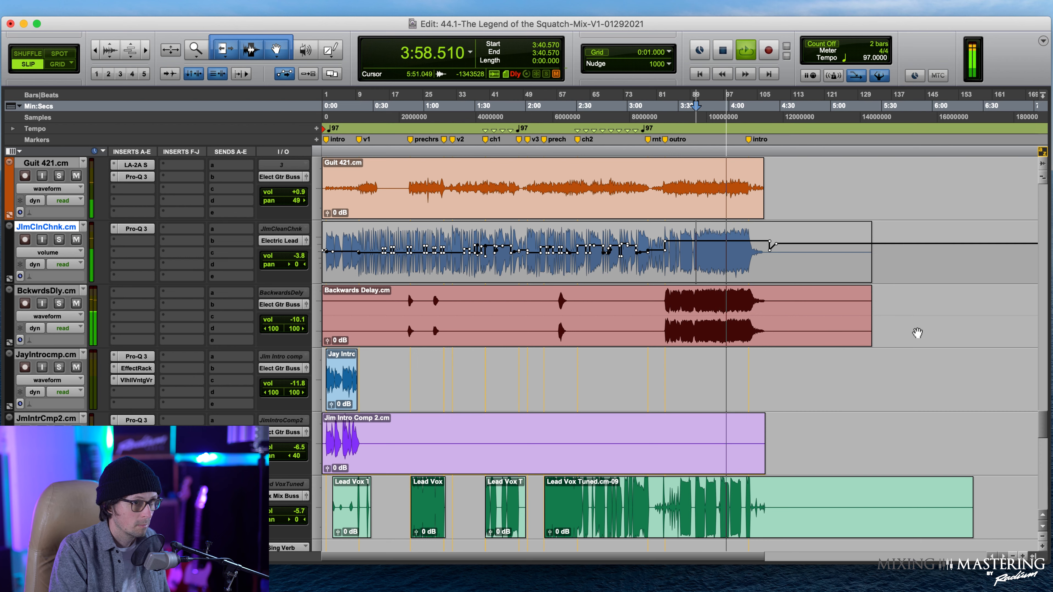
scroll(704, 433, "down", 2)
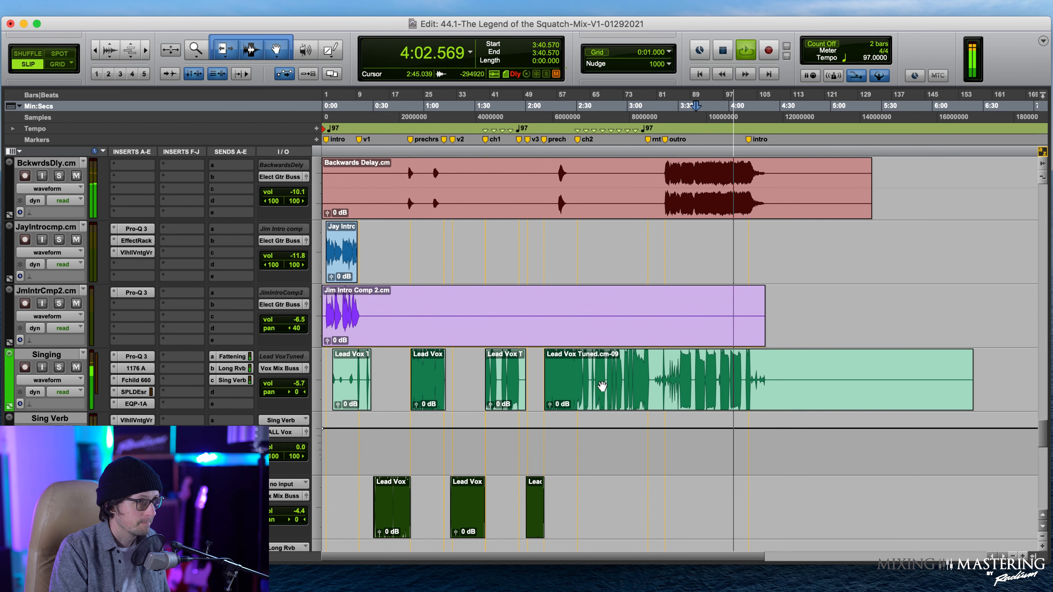
scroll(602, 386, "down", 6)
scroll(602, 386, "up", 2)
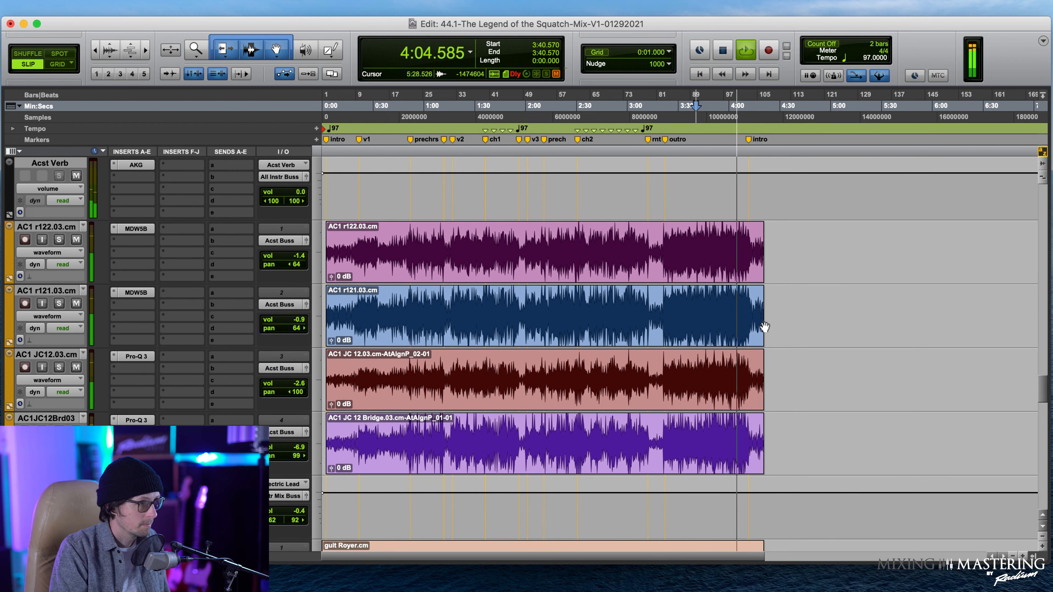
scroll(446, 270, "up", 5)
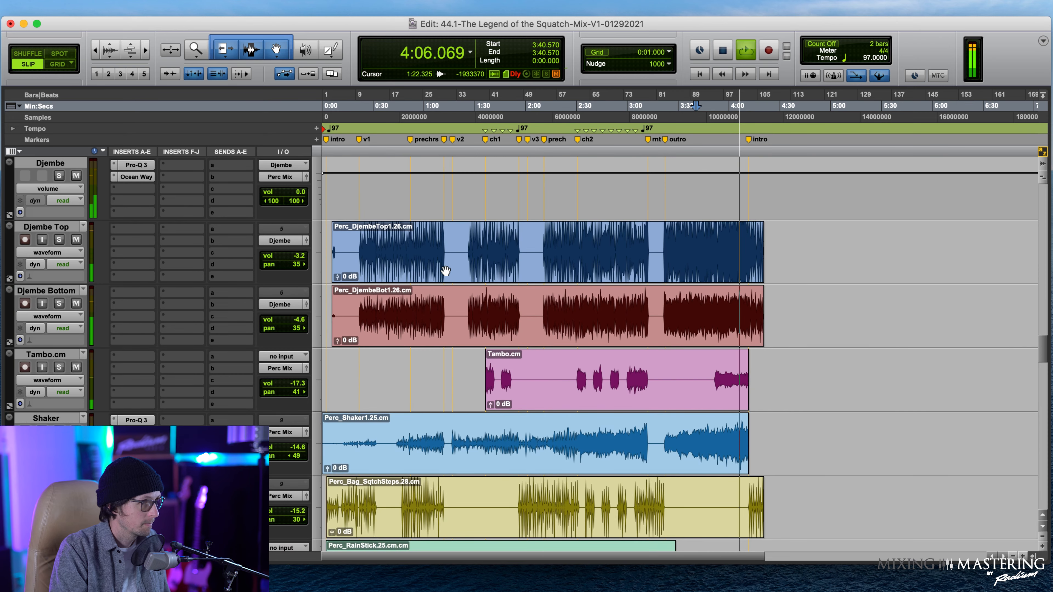
- Play the mix from 1:34.752 at the first chorus, check the percussion and acoustic tracks, and stop playback
left_click(482, 244)
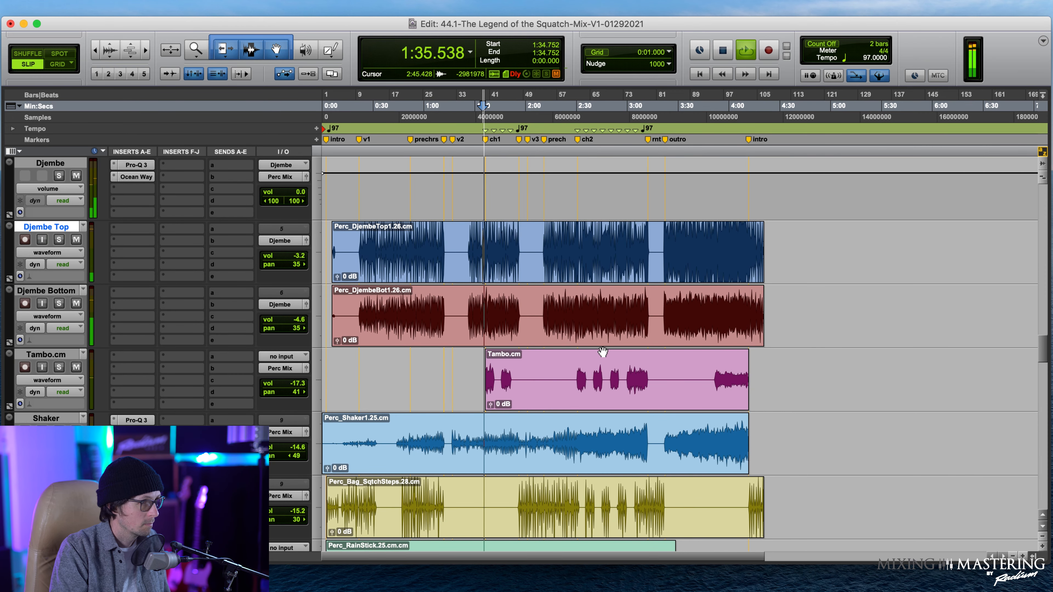
scroll(497, 363, "down", 5)
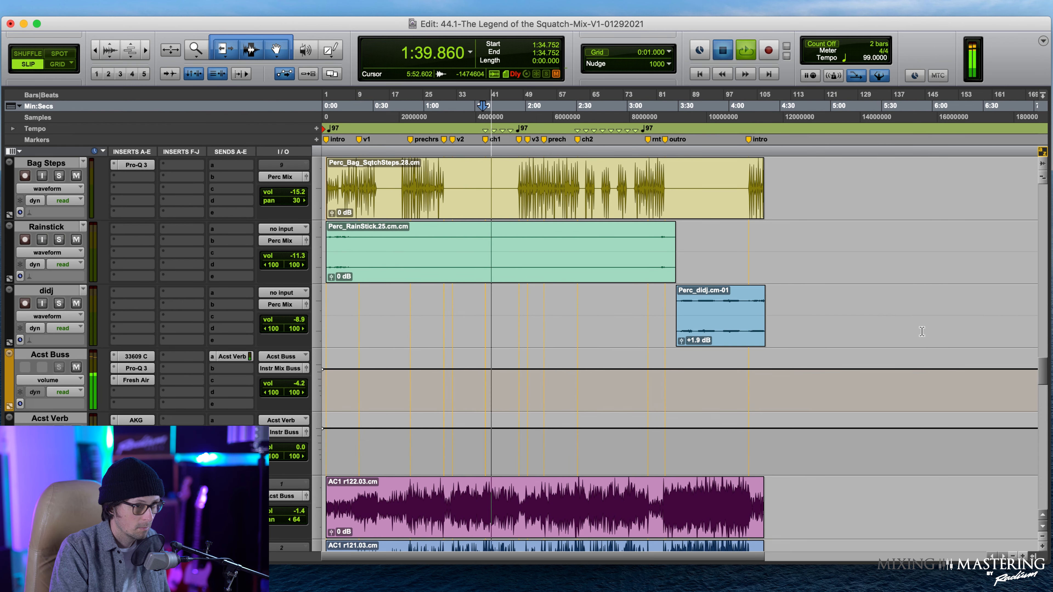
key("space")
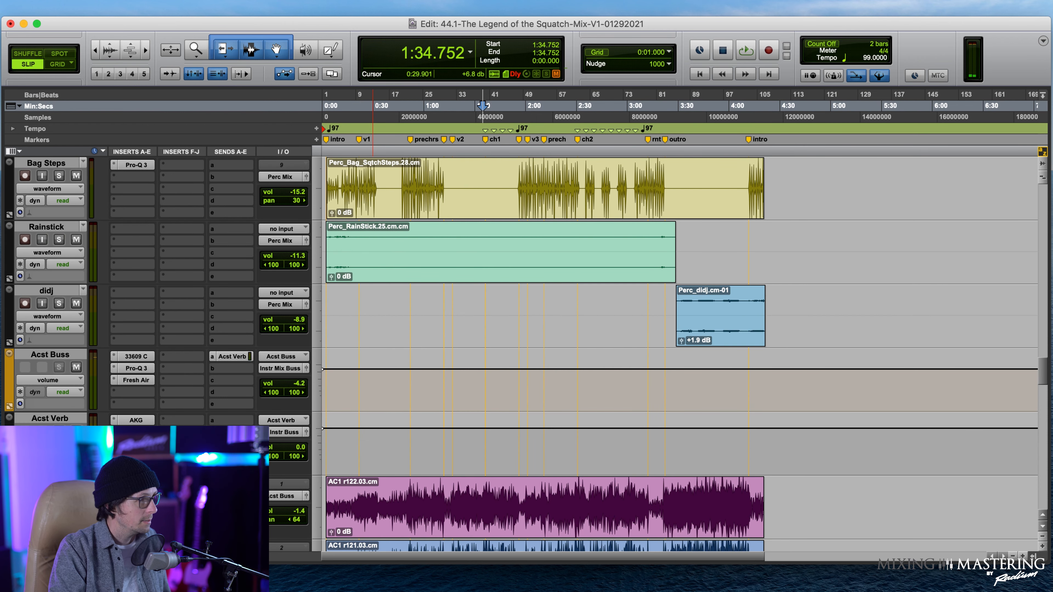
- Reduce the Acst Buss Fresh Air plug-in to 17 Mid Air and 20 High Air and close it
left_click(136, 381)
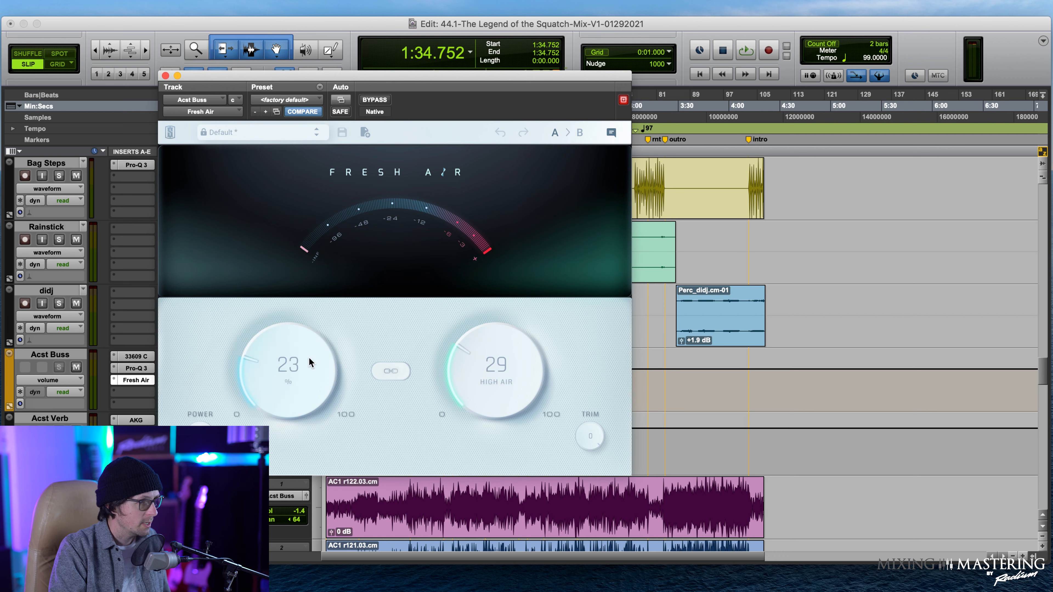
left_click_drag(303, 369, 296, 372)
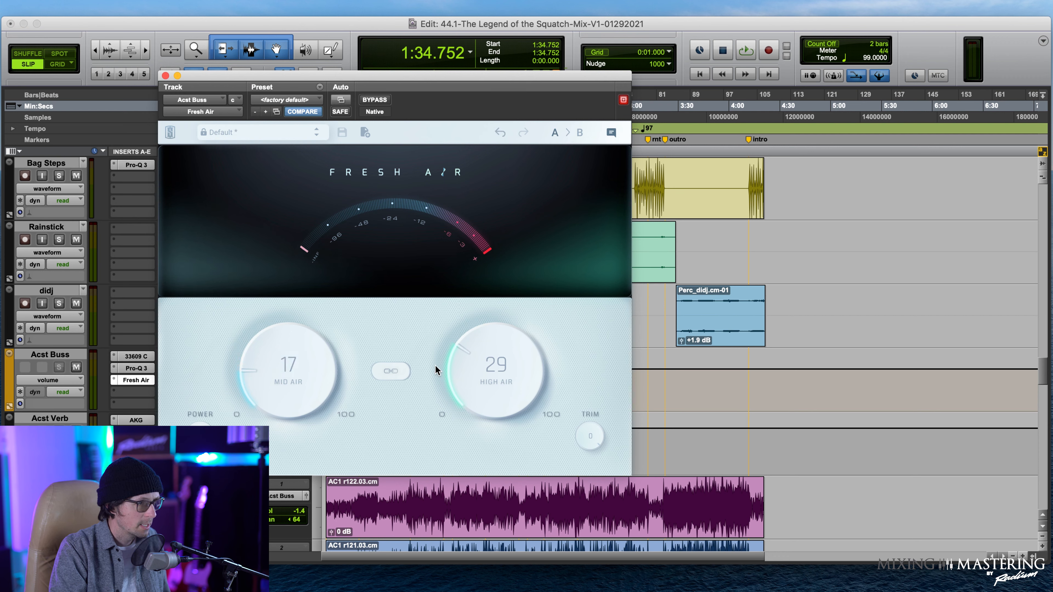
left_click_drag(490, 371, 486, 378)
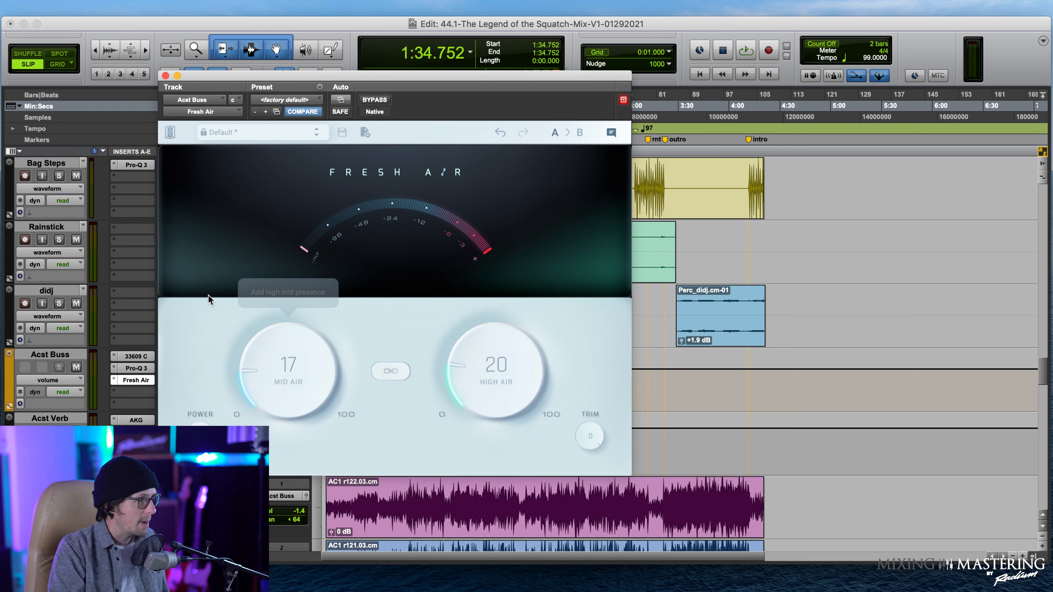
left_click(165, 75)
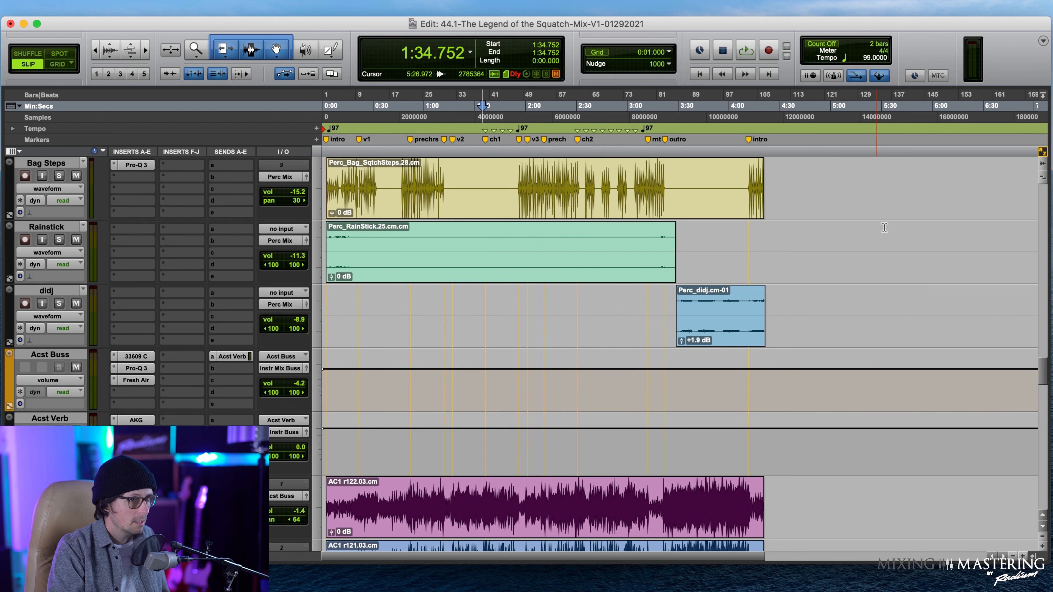
key("super+=")
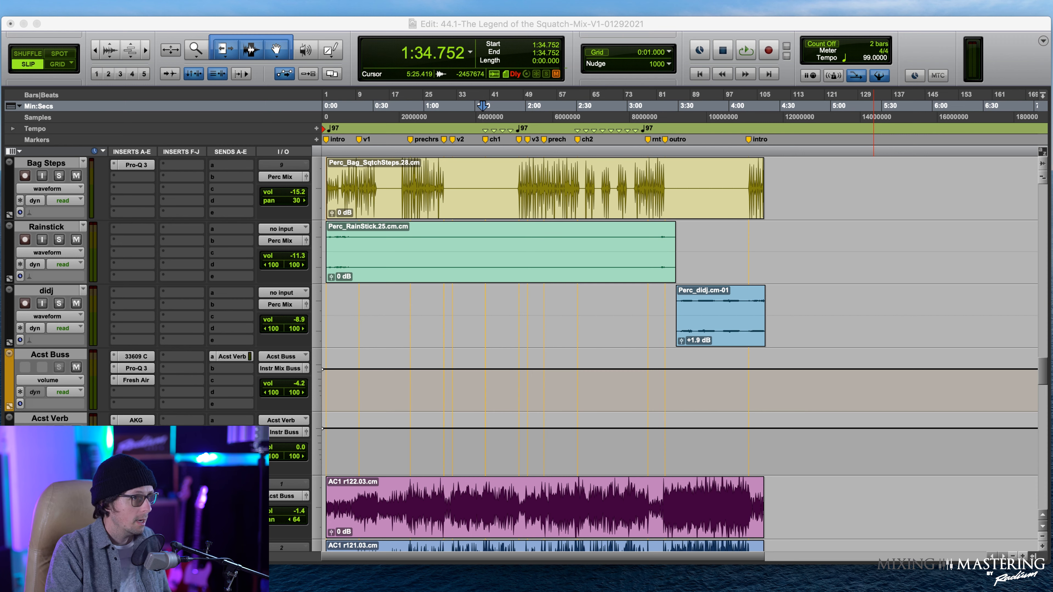
key("super+=")
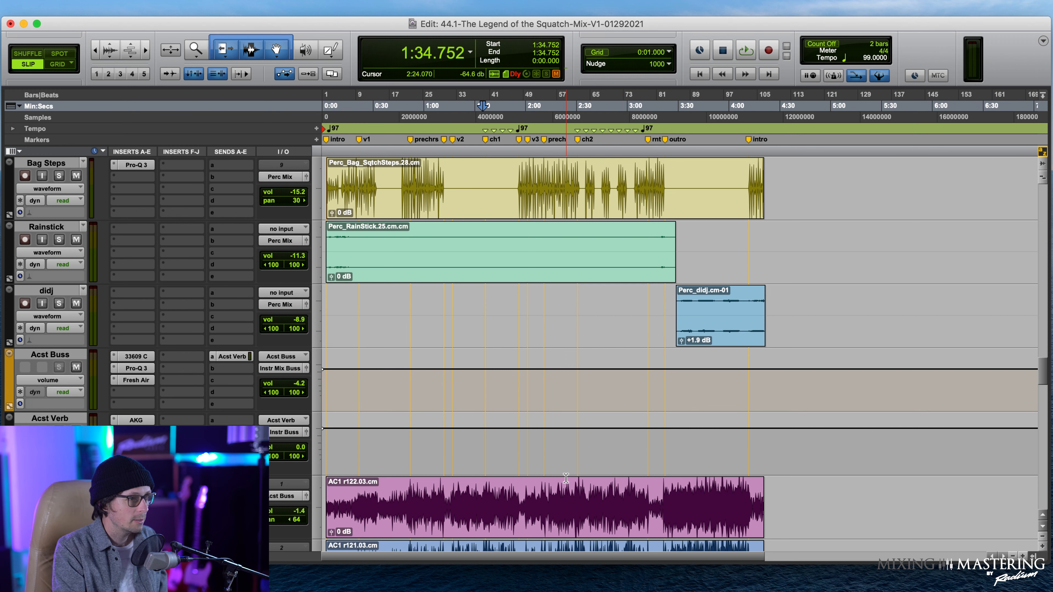
- Review the percussion, kick, snare, tom and overhead tracks and the mix busses up to ALL Vox
scroll(615, 363, "up", 10)
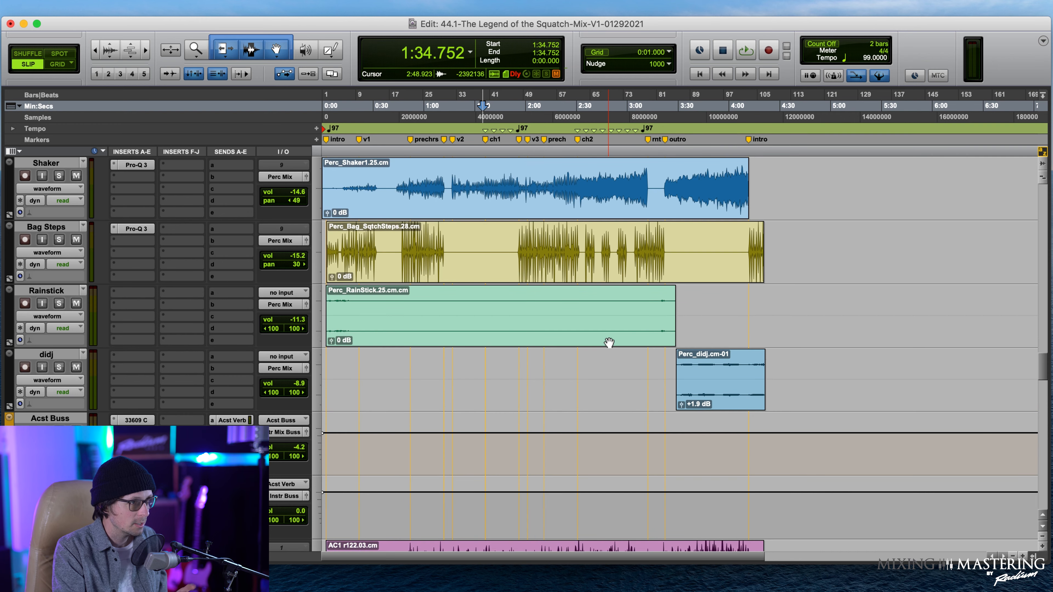
scroll(568, 308, "up", 5)
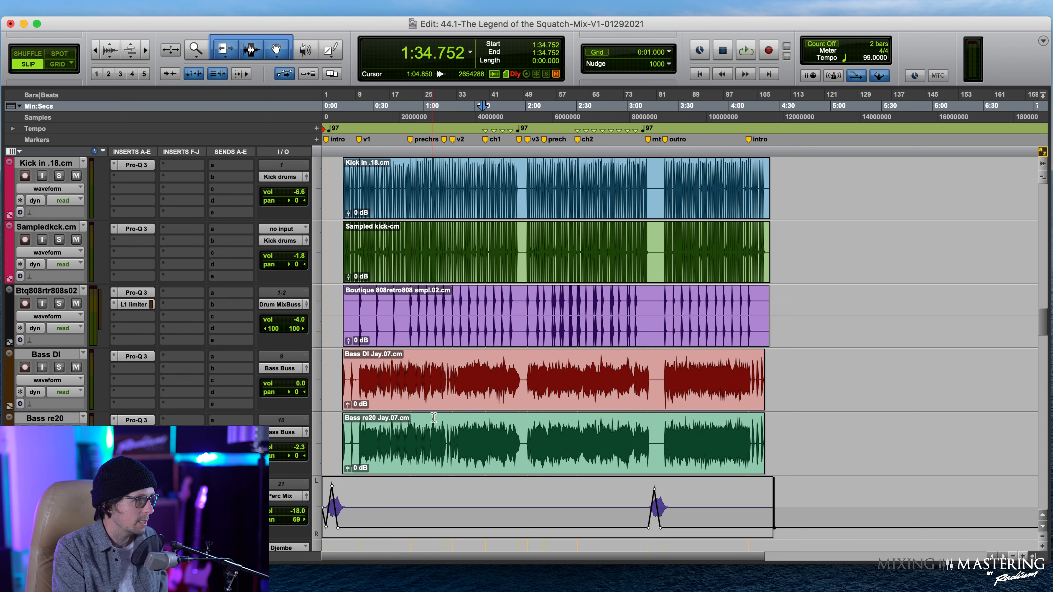
scroll(433, 417, "up", 6)
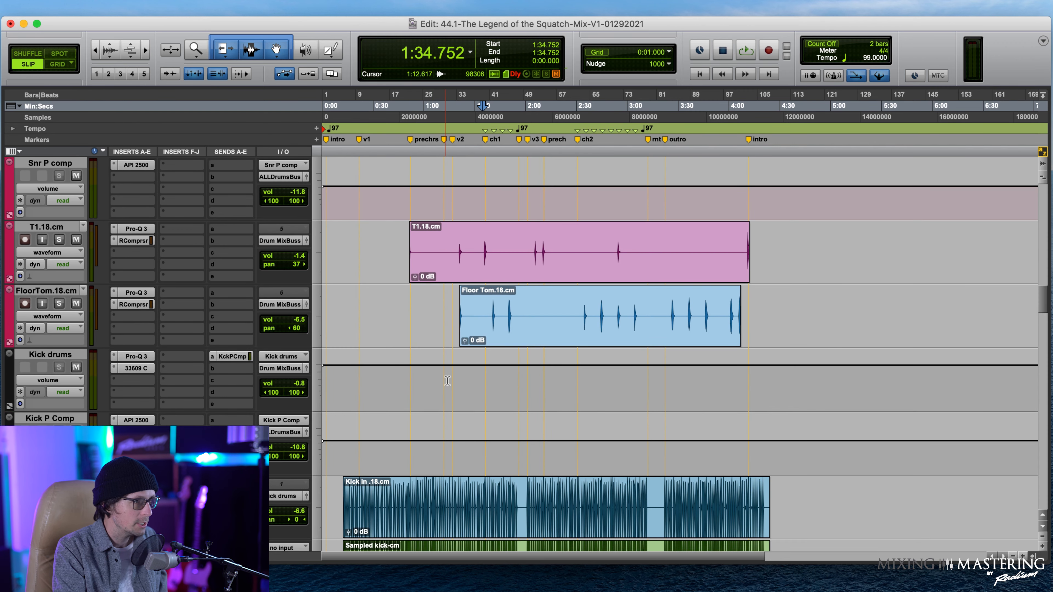
scroll(447, 381, "up", 7)
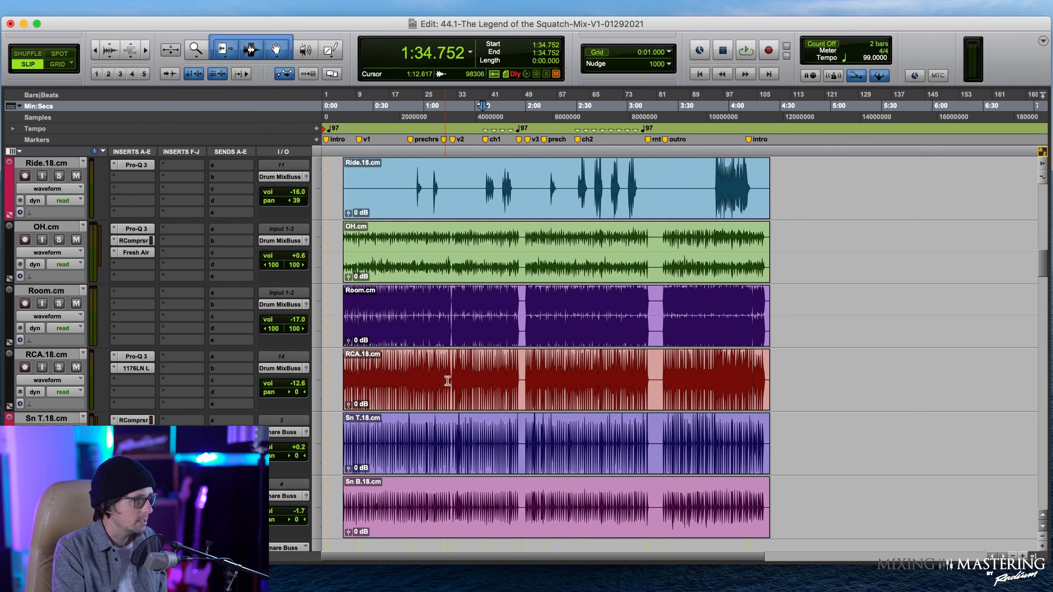
scroll(447, 380, "up", 8)
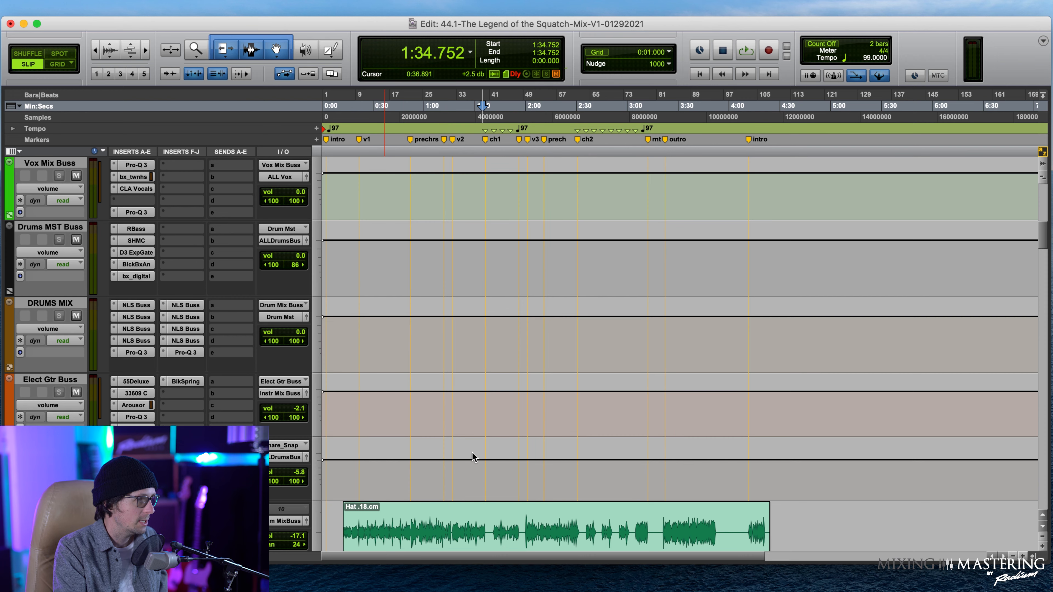
scroll(358, 544, "down", 2)
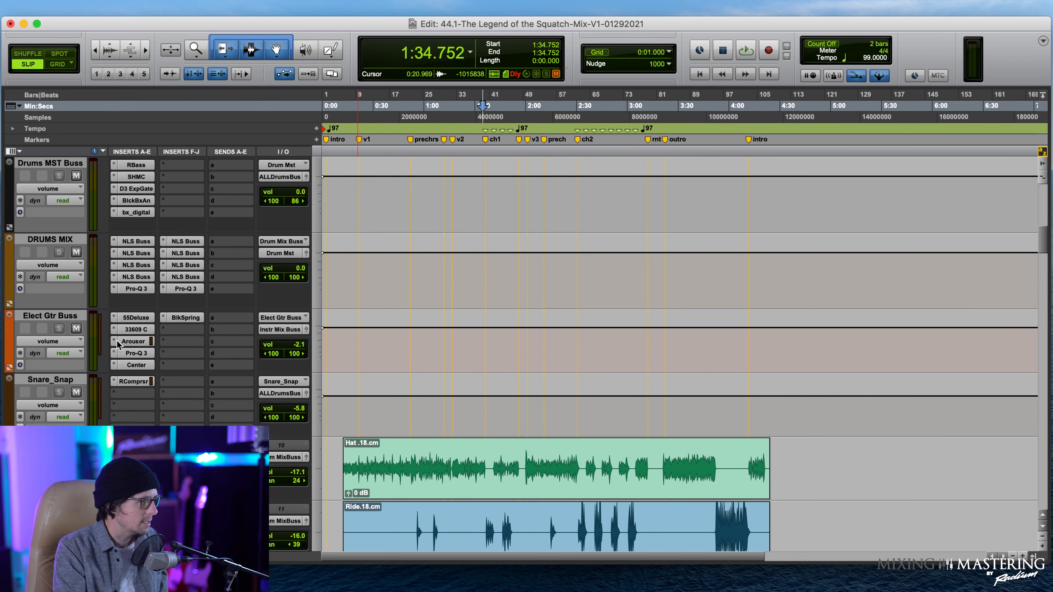
scroll(162, 419, "down", 2)
scroll(404, 402, "up", 6)
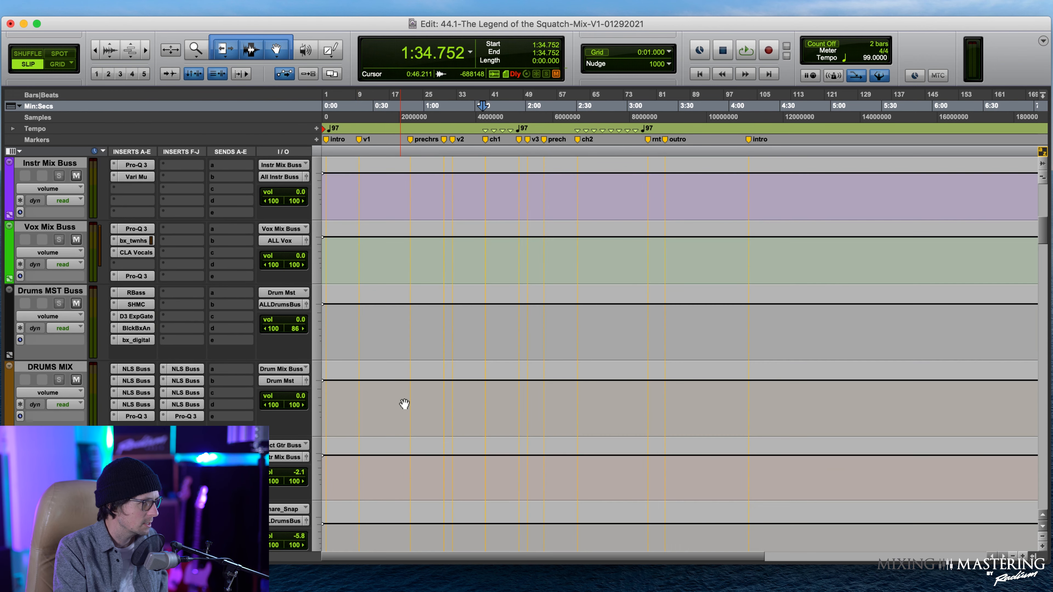
scroll(477, 416, "down", 10)
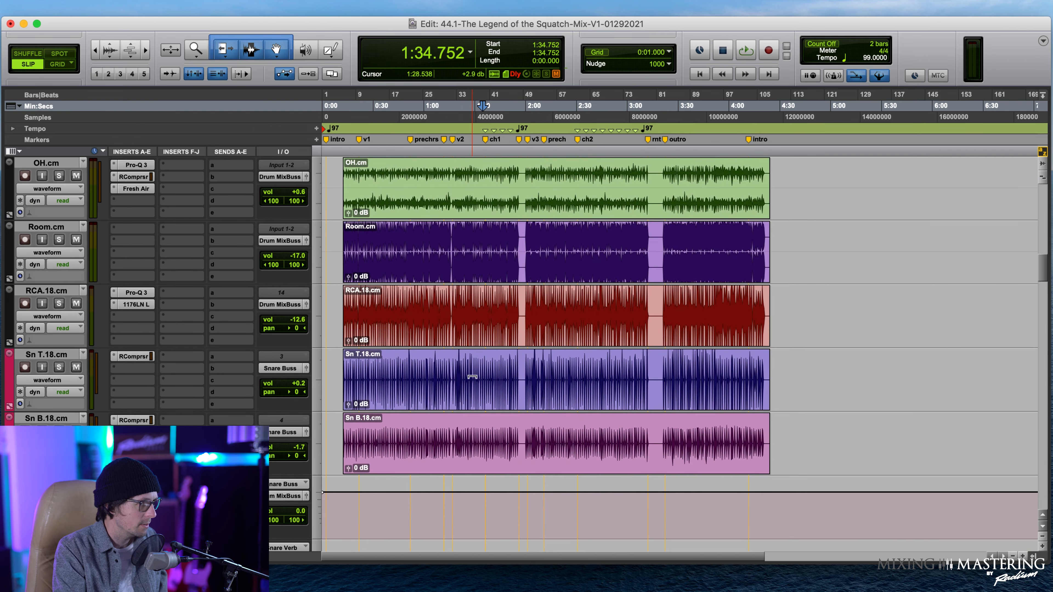
scroll(506, 350, "down", 5)
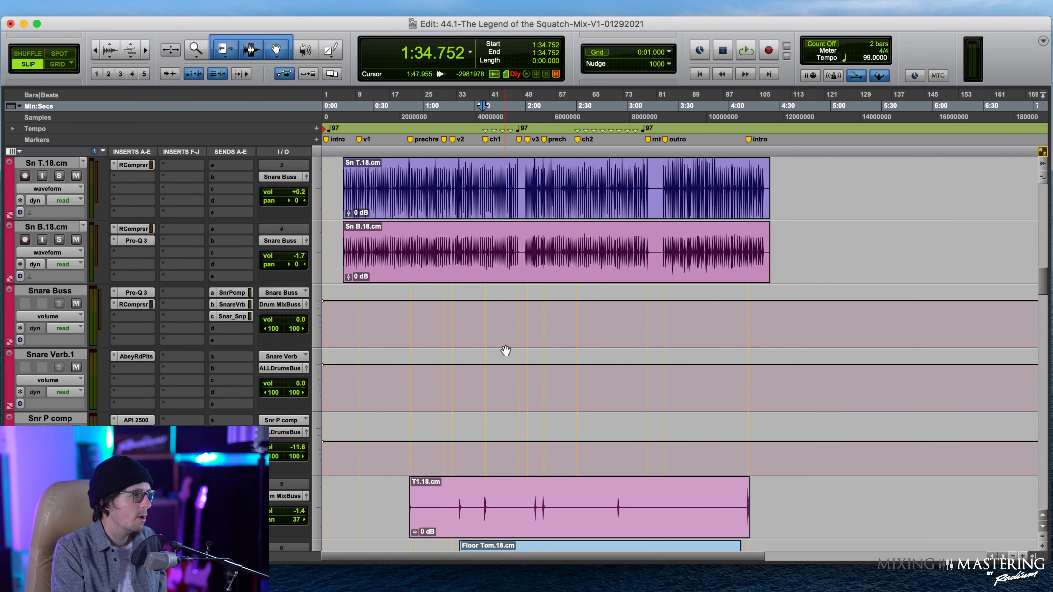
scroll(506, 350, "up", 6)
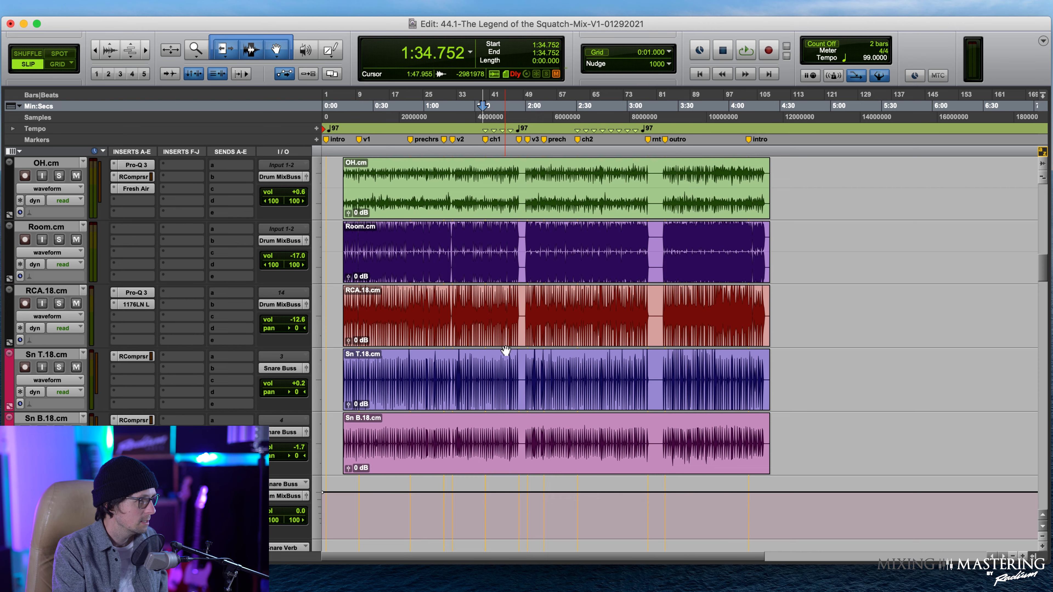
scroll(506, 350, "up", 15)
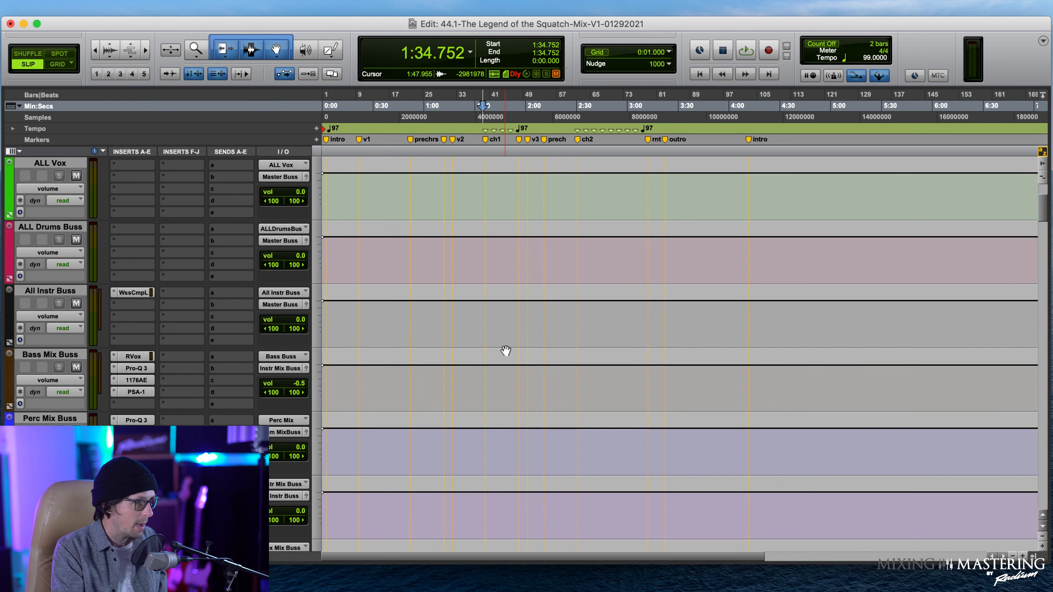
- Check the Bass DI and Bass re20 tracks and open the SansAmp PSA-1 plug-in on the Bass Mix Buss
scroll(506, 350, "down", 10)
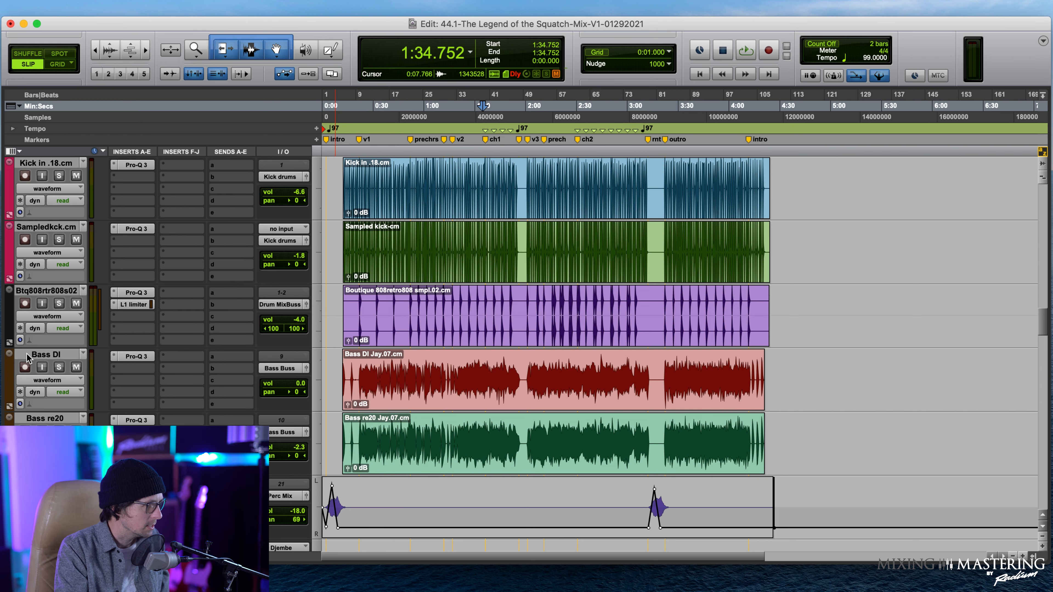
left_click(42, 355)
left_click(46, 420)
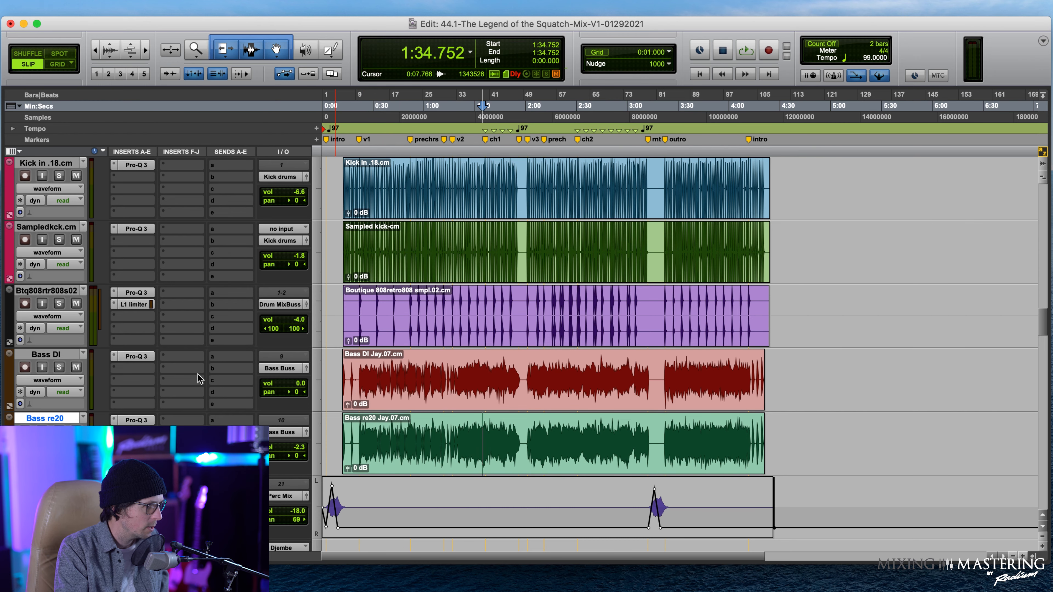
scroll(464, 435, "down", 2)
scroll(464, 435, "up", 6)
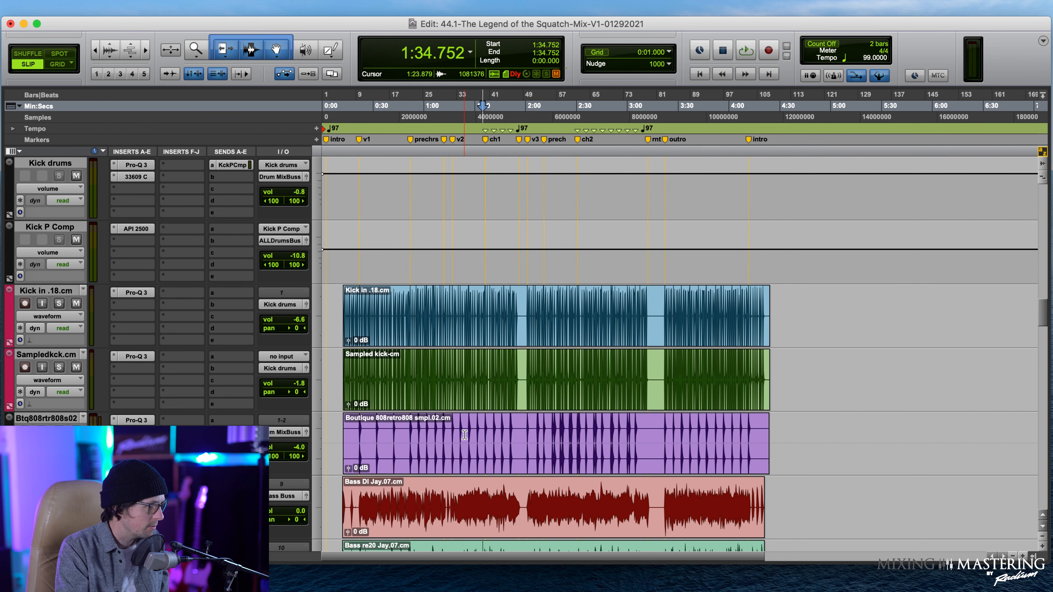
scroll(464, 435, "up", 10)
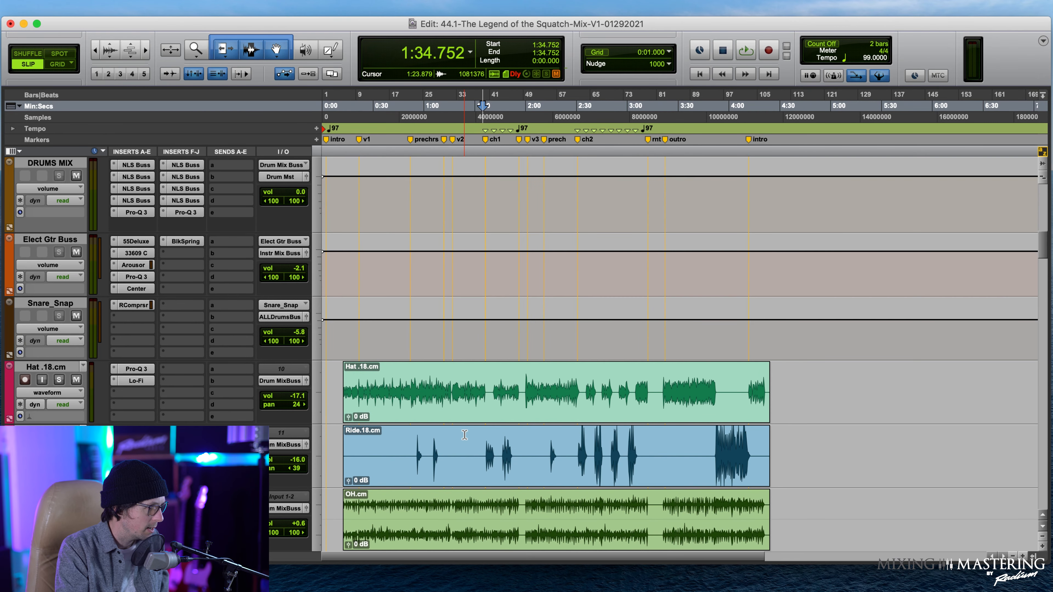
scroll(430, 375, "up", 5)
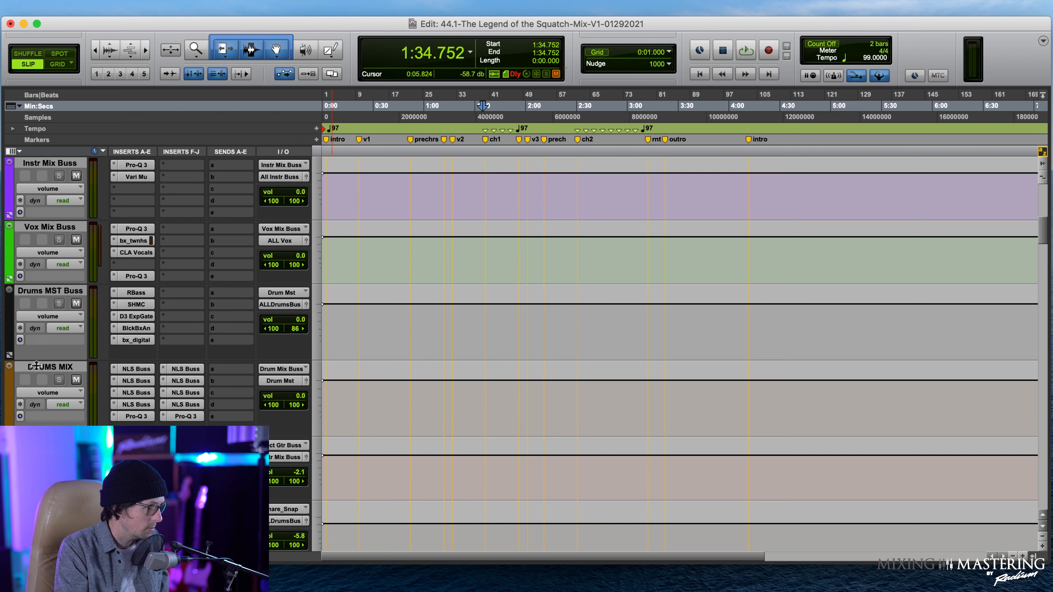
scroll(47, 327, "up", 2)
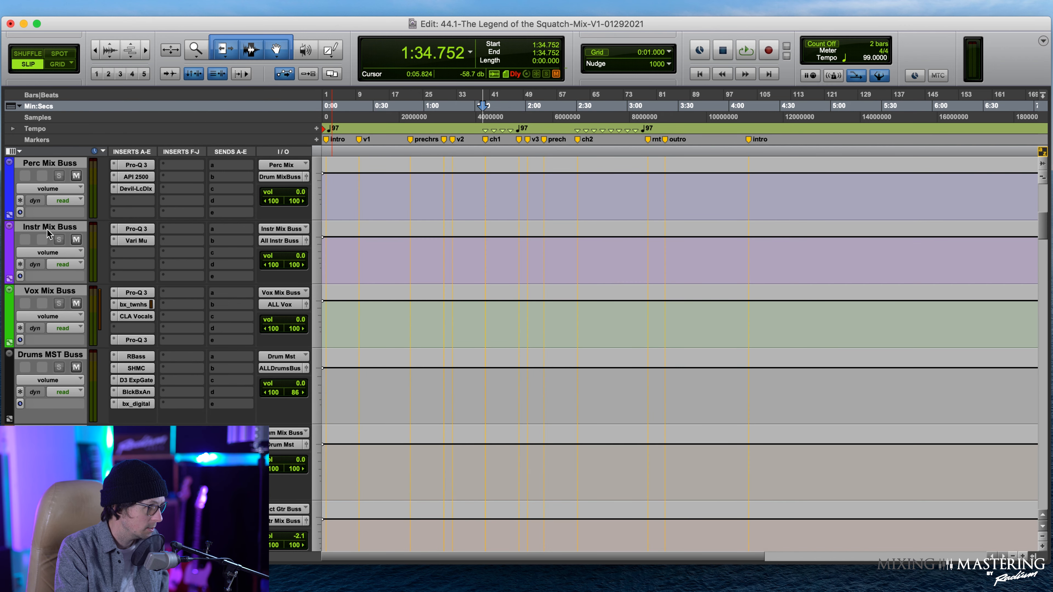
scroll(174, 261, "up", 2)
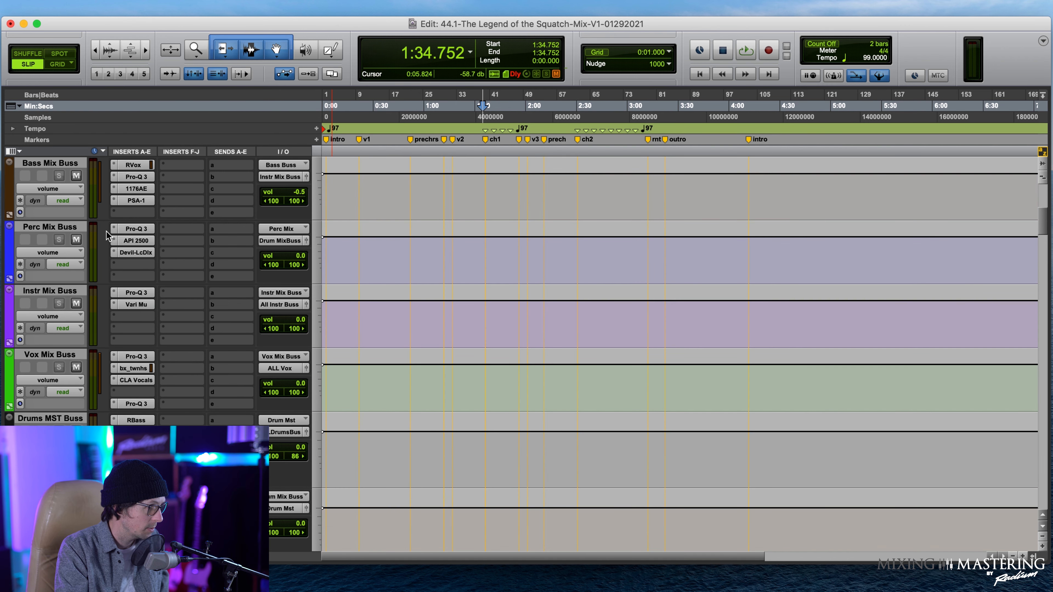
left_click(42, 164)
left_click(137, 204)
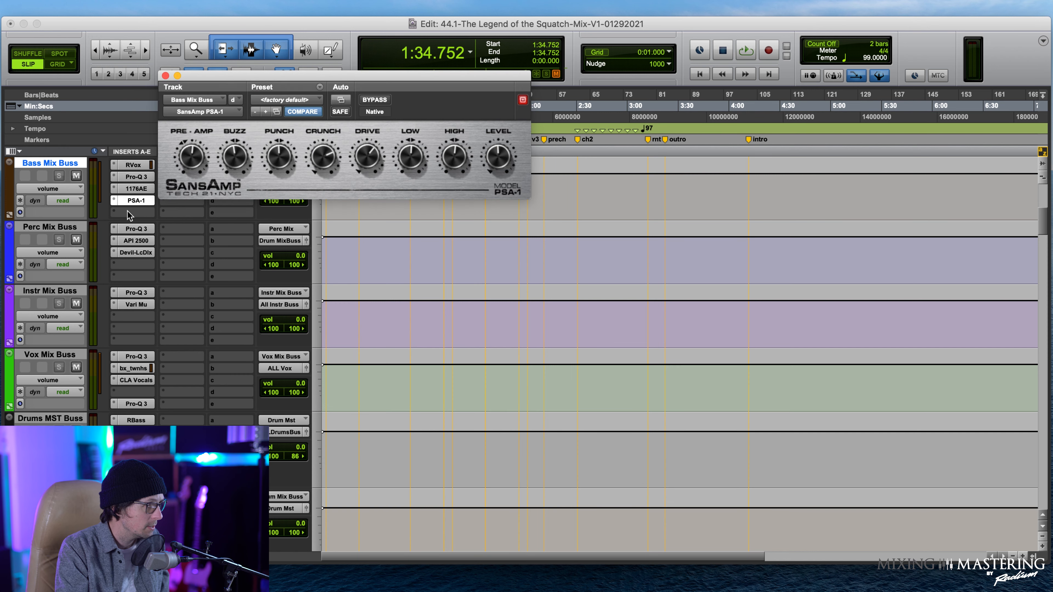
- Insert a stereo RVox after the SansAmp PSA-1 on the Bass Mix Buss and move its window clear of the track inserts
left_click(114, 200)
left_click(101, 214)
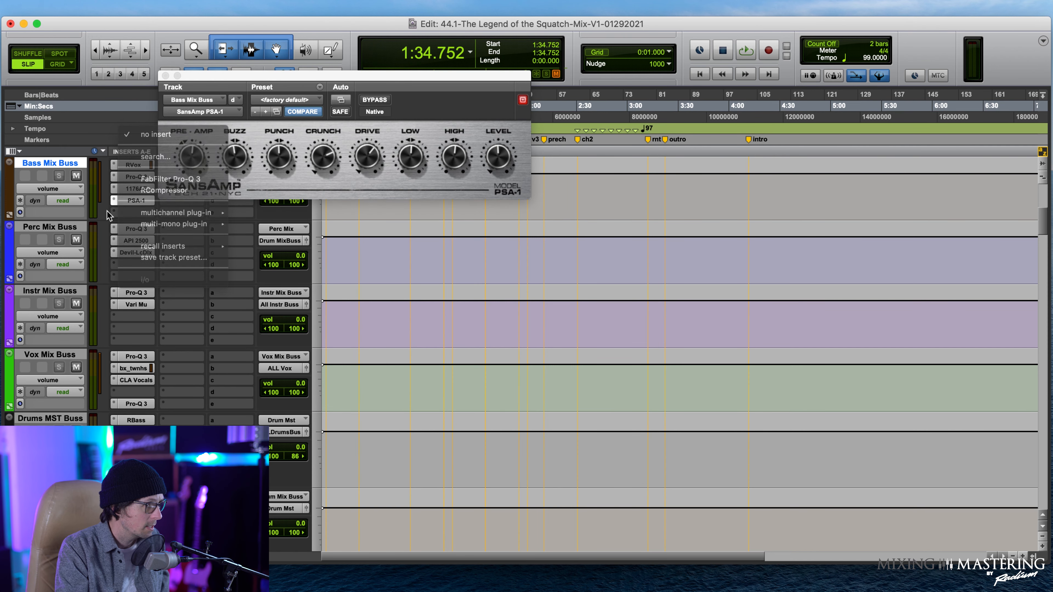
left_click(117, 213)
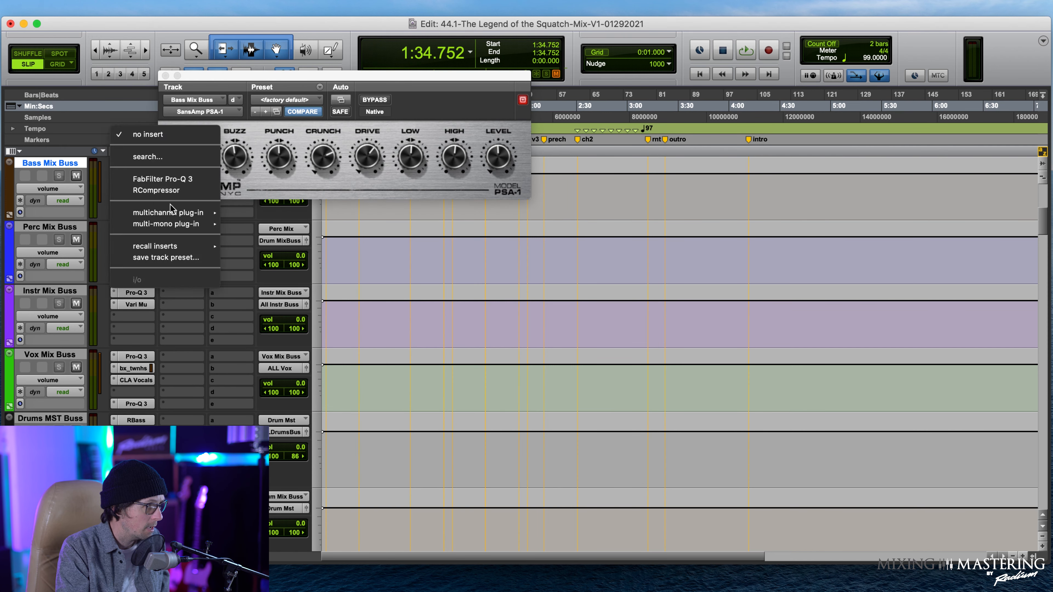
mouse_move(203, 212)
mouse_move(263, 225)
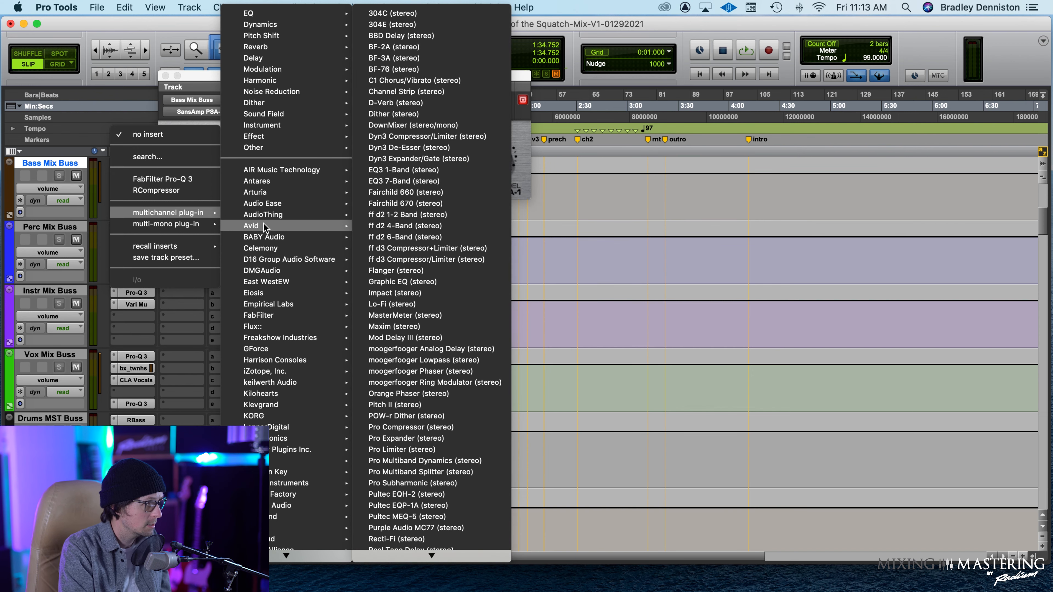
key("Escape")
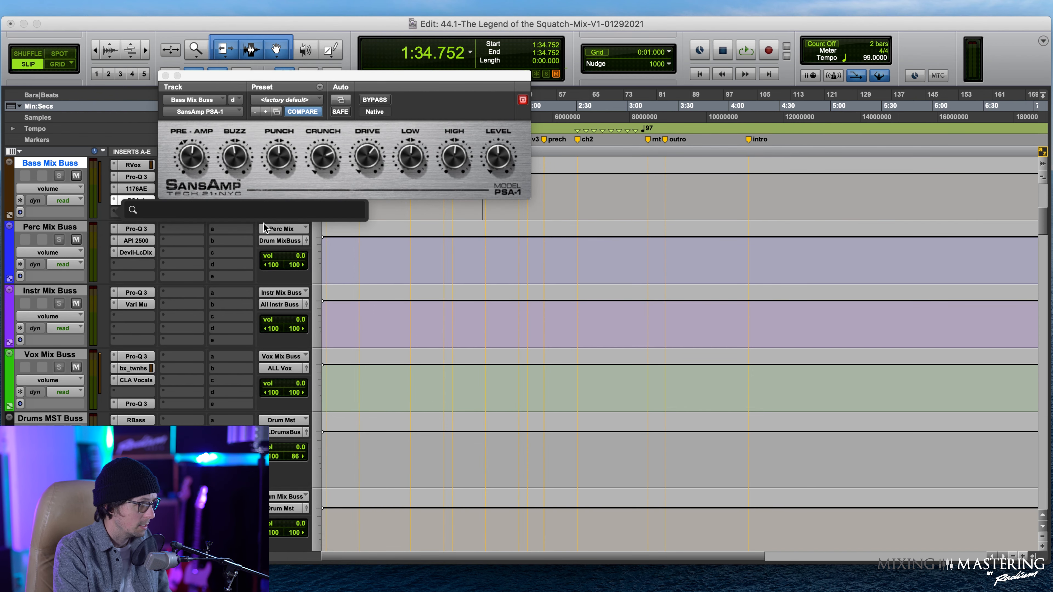
type("rvo")
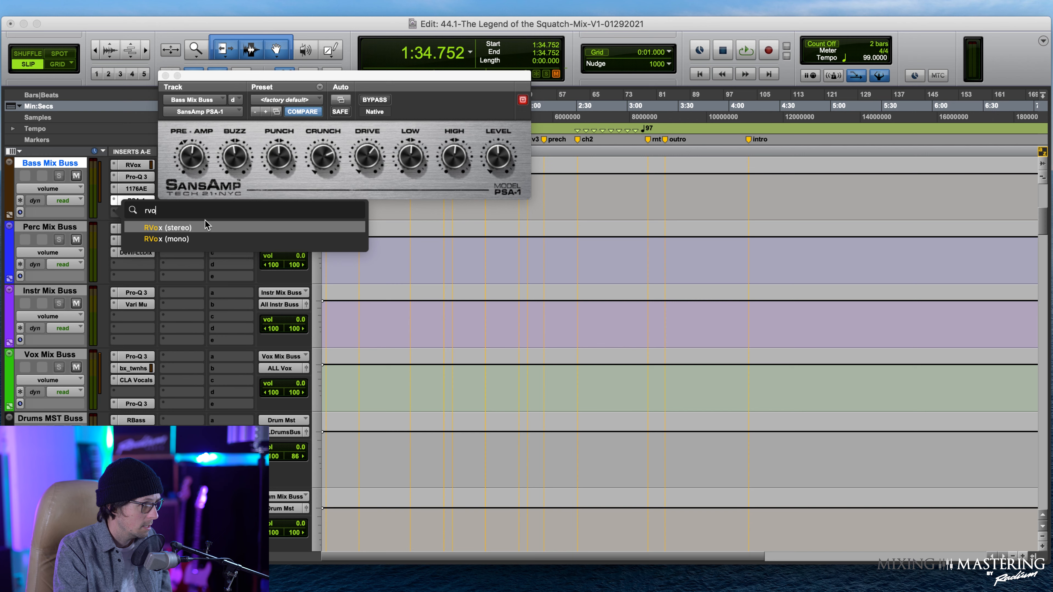
left_click(203, 228)
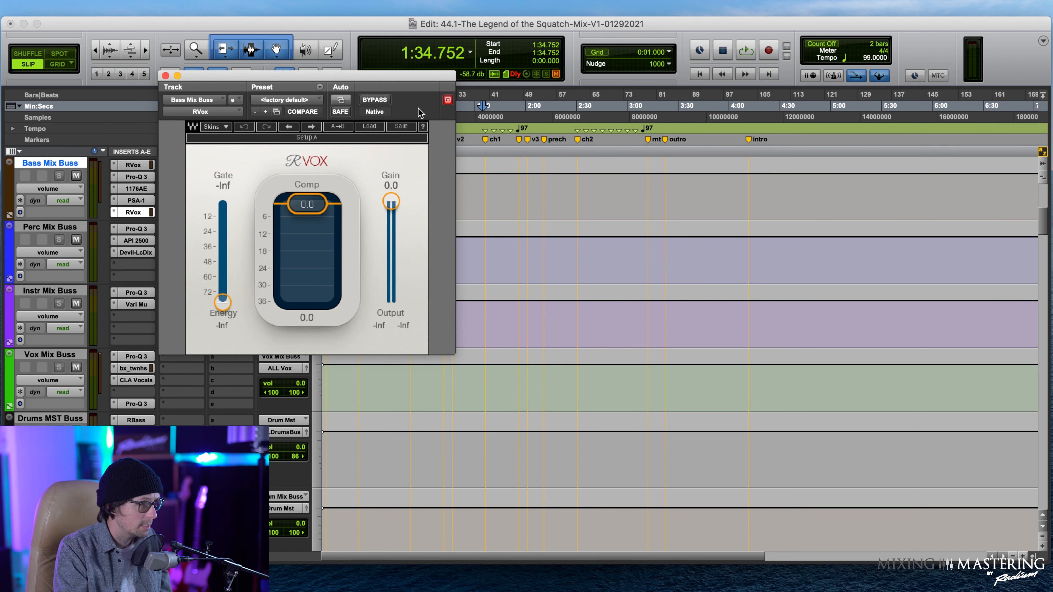
left_click_drag(363, 84, 606, 117)
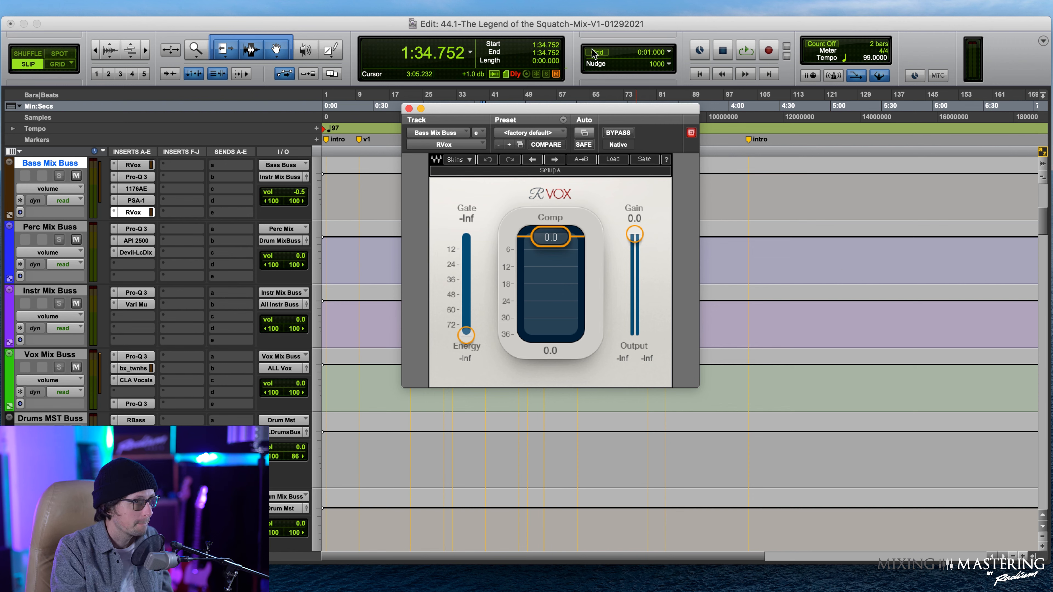
- During playback, set the new Bass Mix Buss RVox to -8.8 compression and -4.5 gain, and restart playback from the chorus
left_click(556, 24)
key("space")
left_click_drag(556, 239, 538, 334)
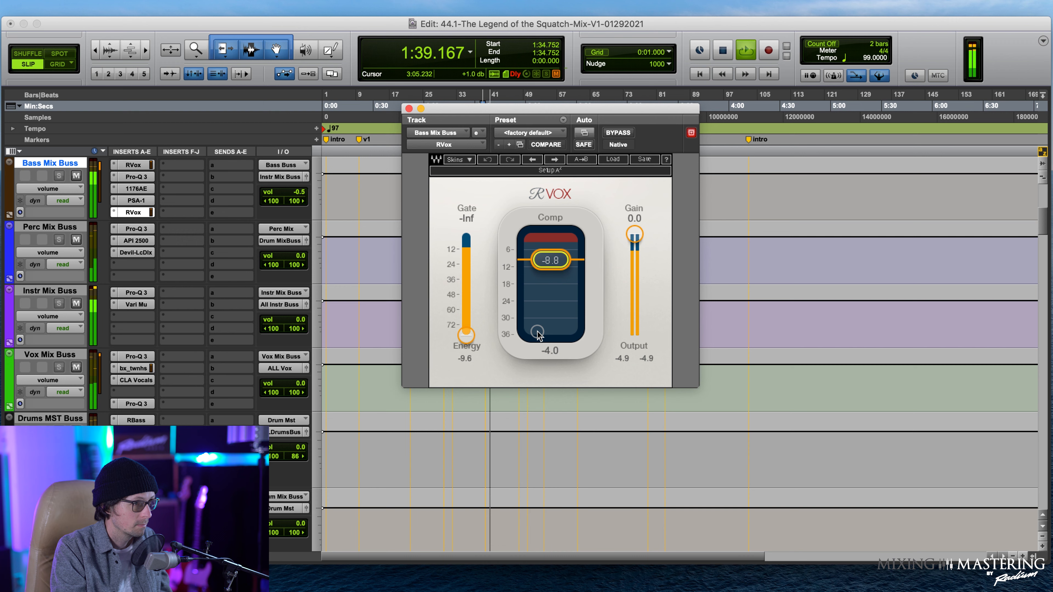
left_click_drag(629, 237, 614, 303)
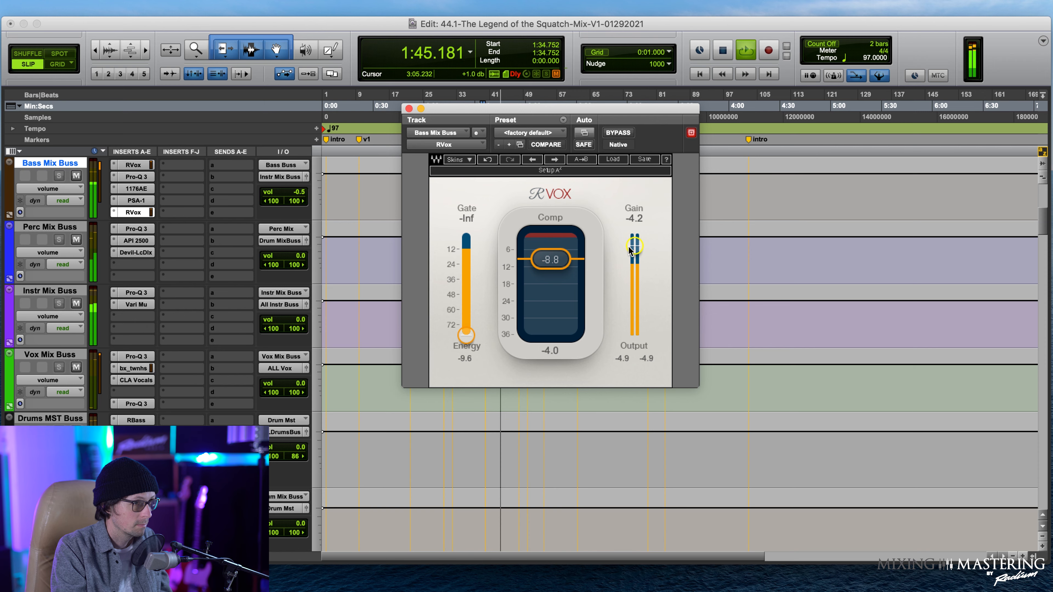
left_click_drag(628, 251, 633, 257)
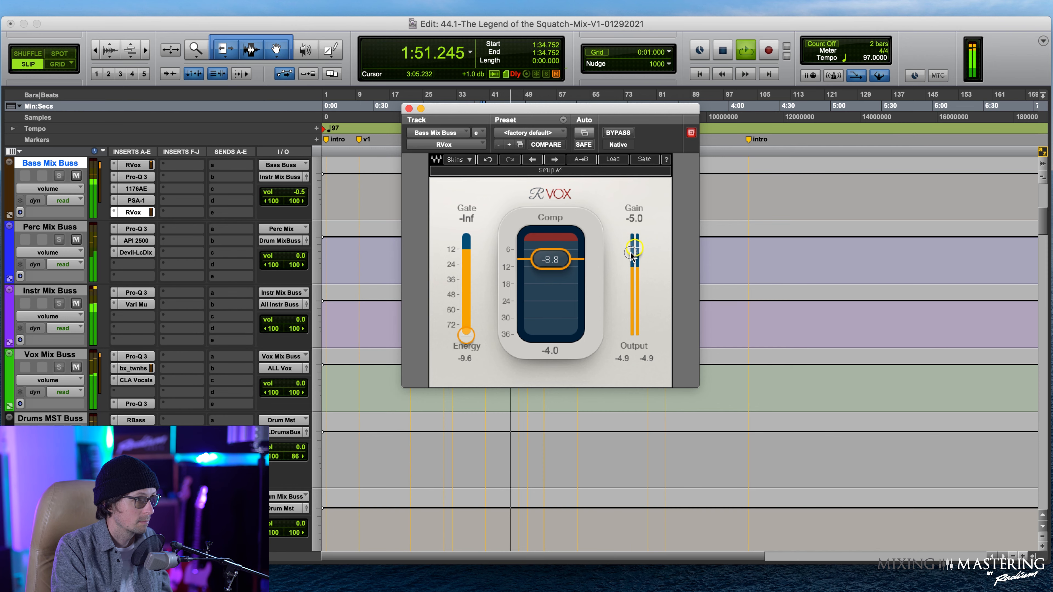
left_click_drag(632, 254, 630, 249)
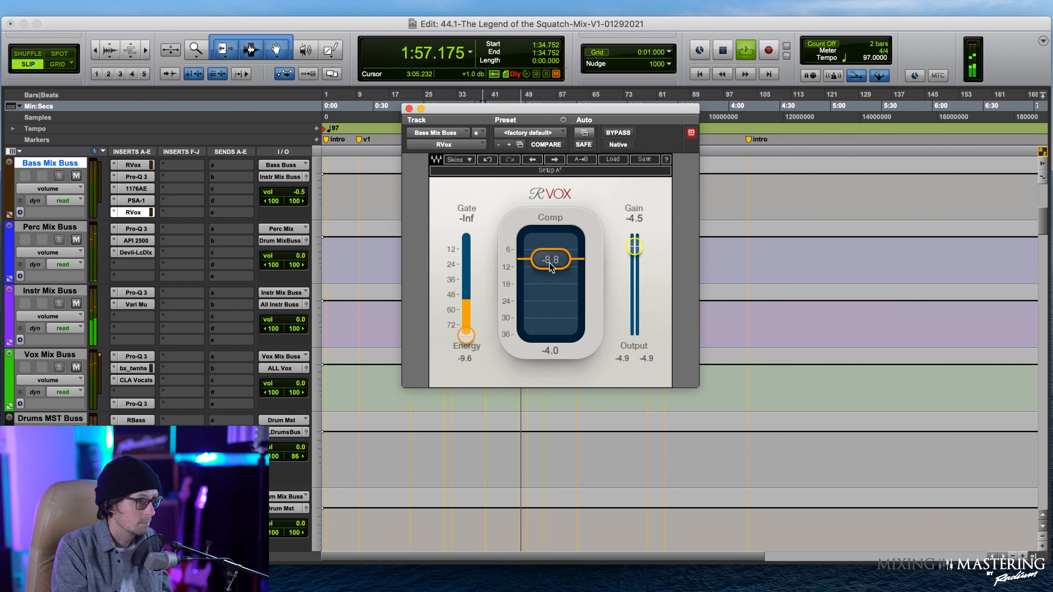
key("space")
key("space")
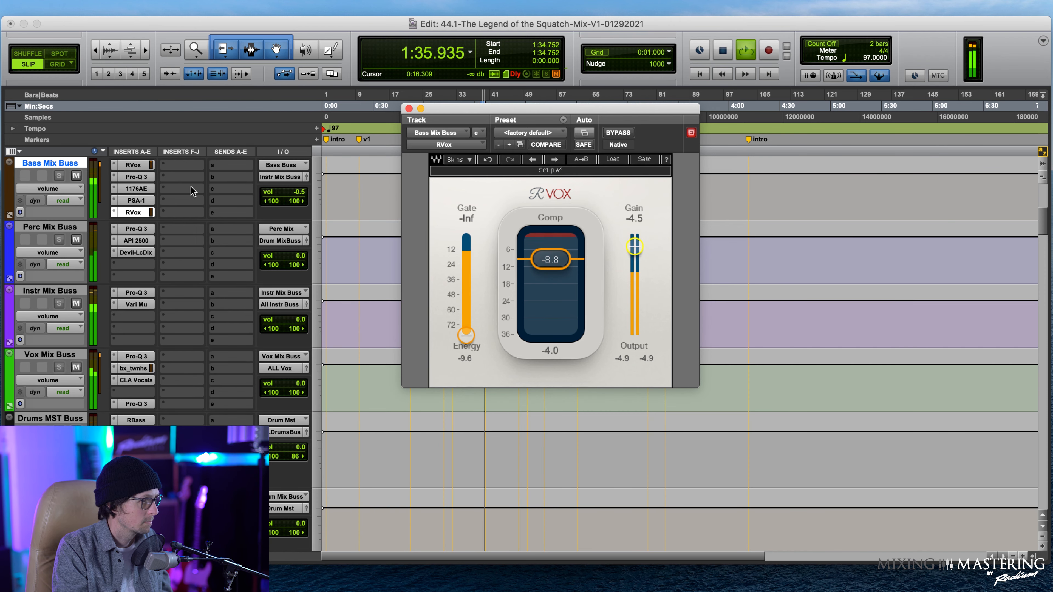
- Copy the Bass Mix Buss Pro-Q 3 to the first slot of inserts F-J and open the copy
scroll(193, 236, "up", 2)
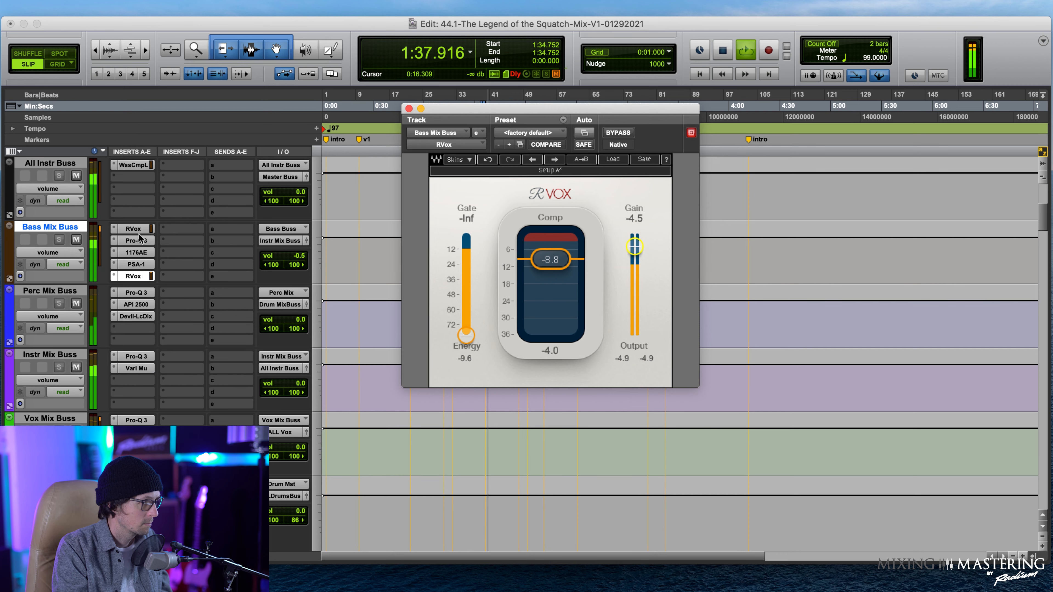
left_click_drag(138, 241, 192, 230)
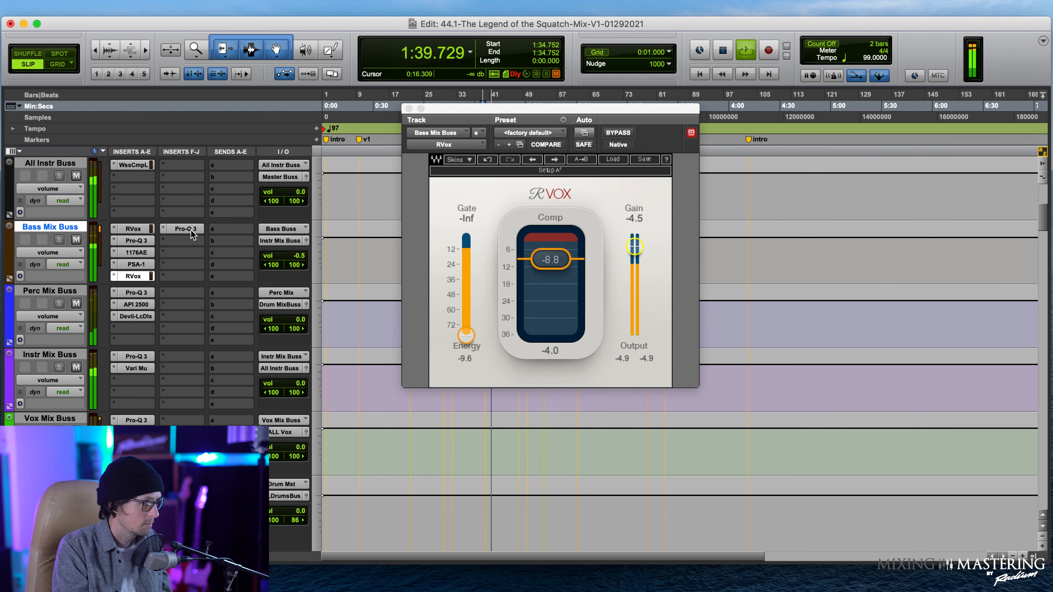
left_click(185, 229)
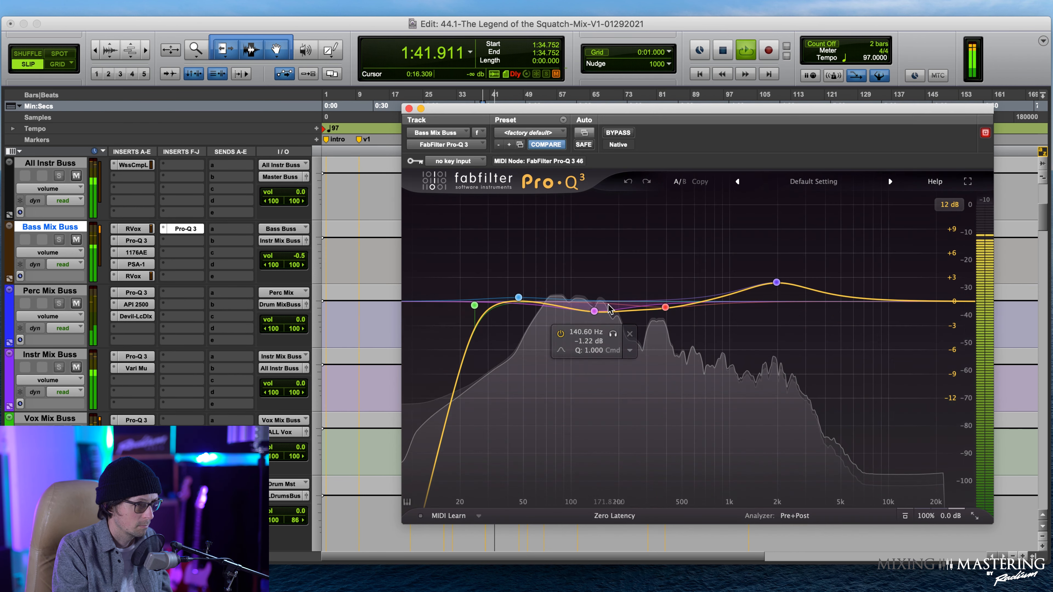
- In the copied Pro-Q 3, raise the low cut frequency, set the low-mid bell to -0.57 dB at 141.95 Hz, and nearly flatten the 2 kHz boost
left_click_drag(474, 306, 499, 306)
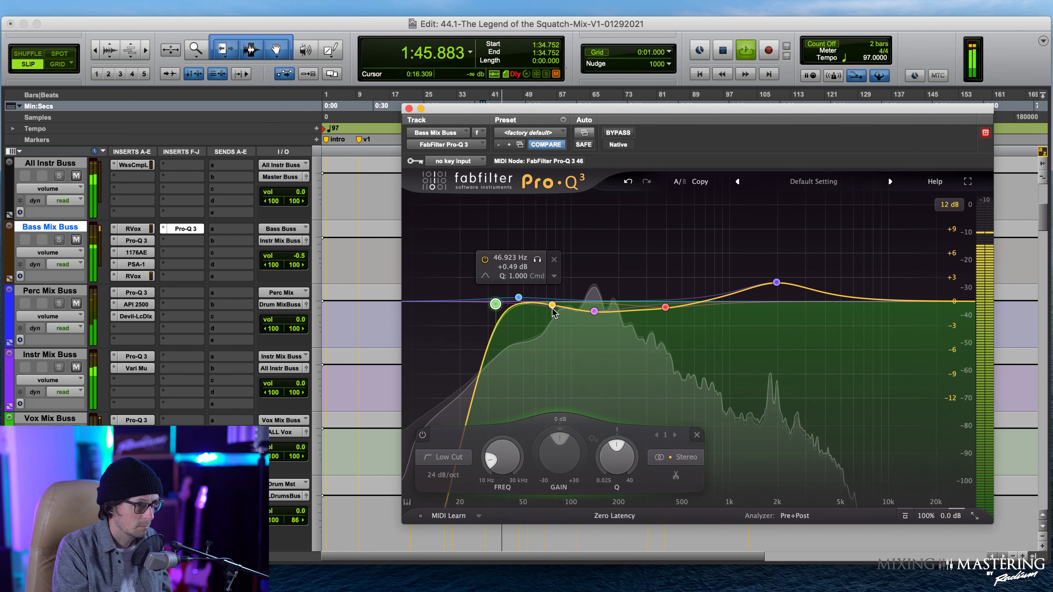
left_click_drag(593, 311, 595, 306)
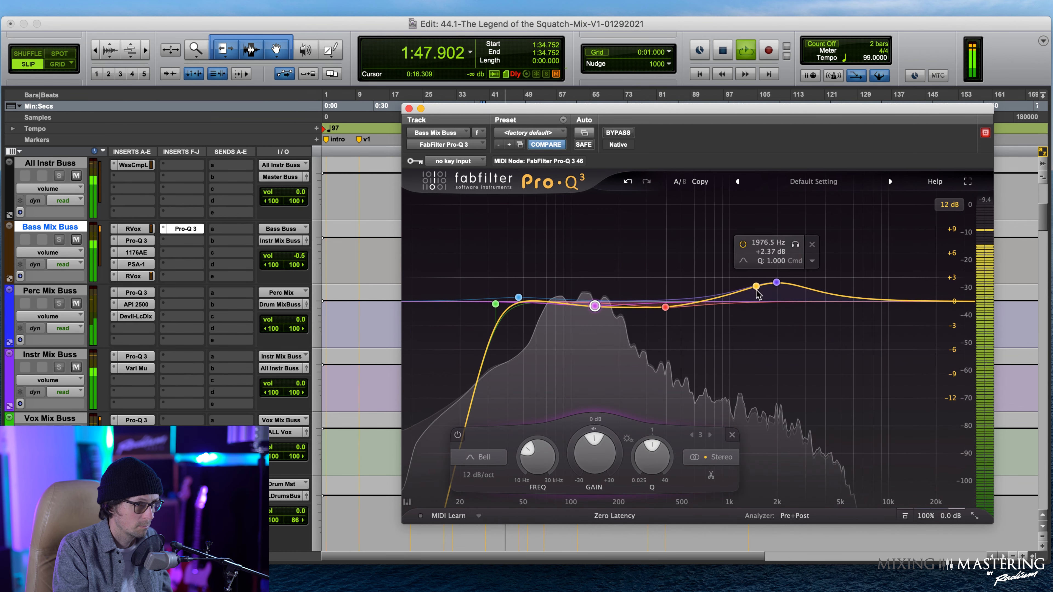
left_click_drag(777, 284, 779, 304)
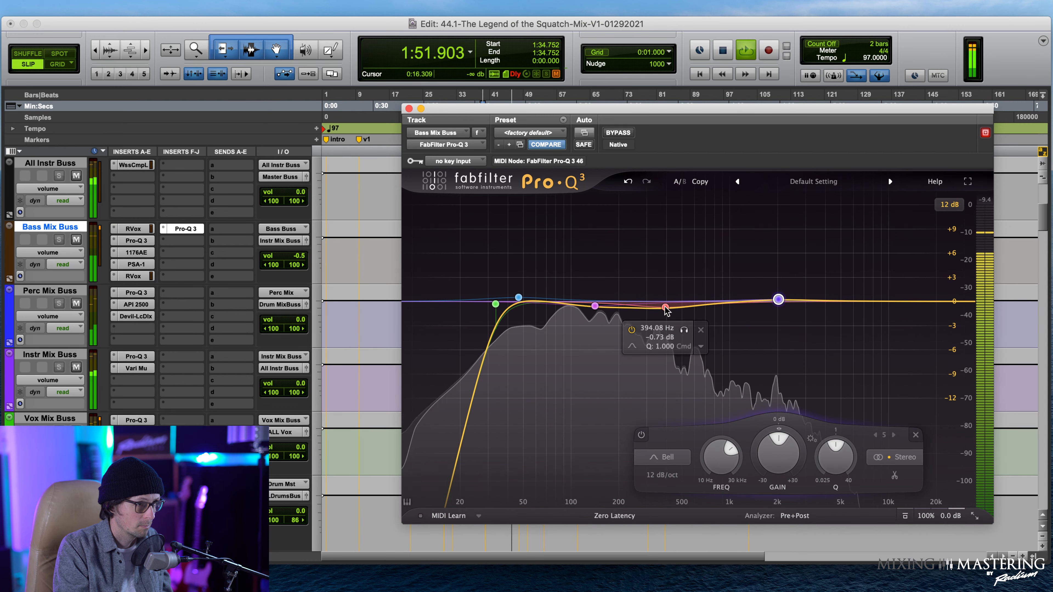
- Try boosting the 394 Hz bell by 4.08 dB at 783.38 Hz and replay the chorus to hear it
left_click_drag(665, 306, 712, 270)
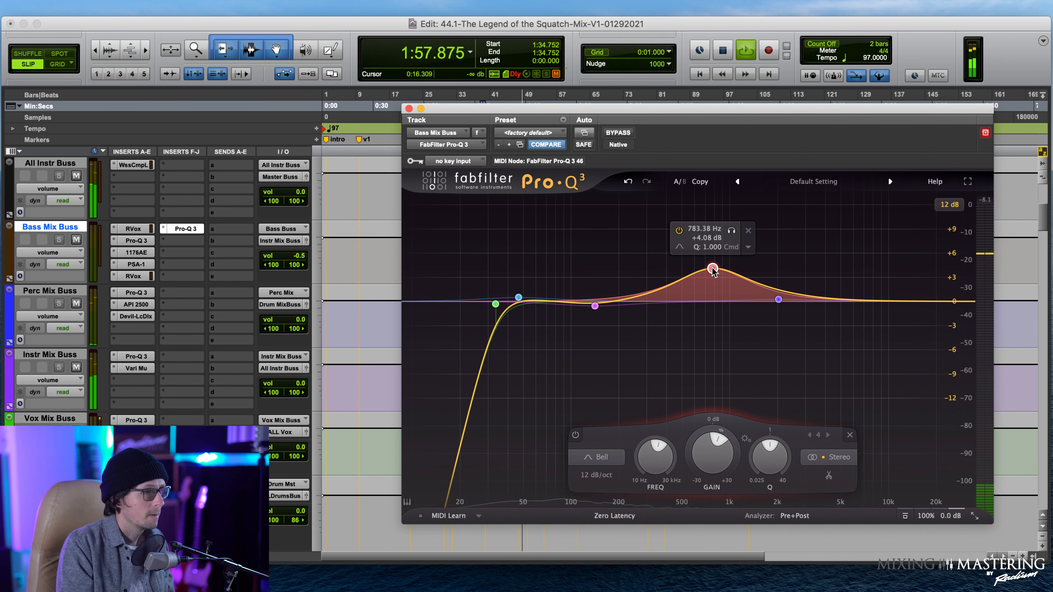
left_click(624, 32)
key("space")
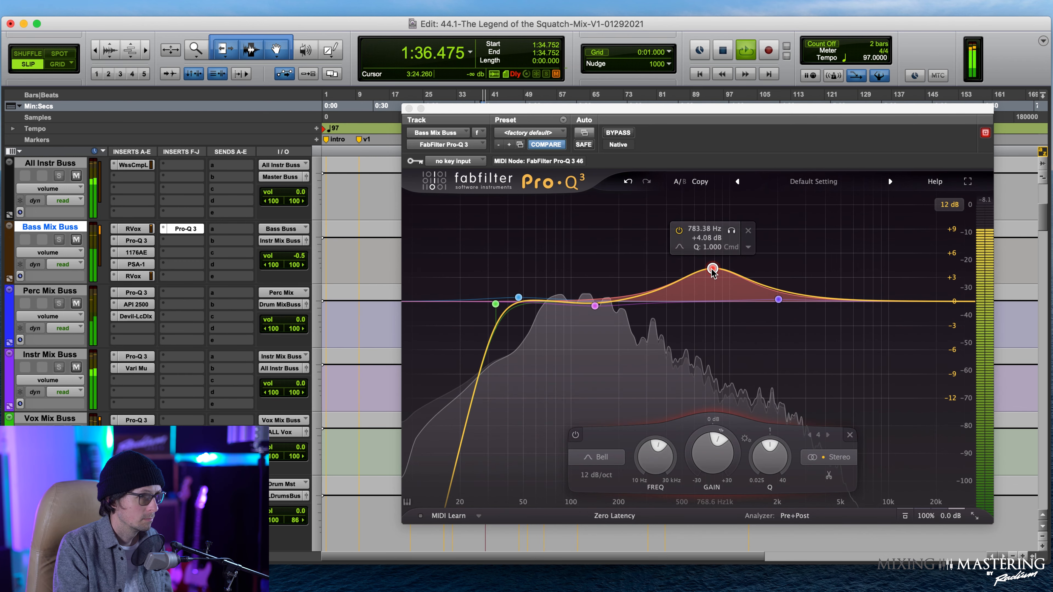
- Move the boosted bell down to about 198 Hz at nearly flat gain and delete the 141.95 Hz band
left_click_drag(712, 268, 617, 303)
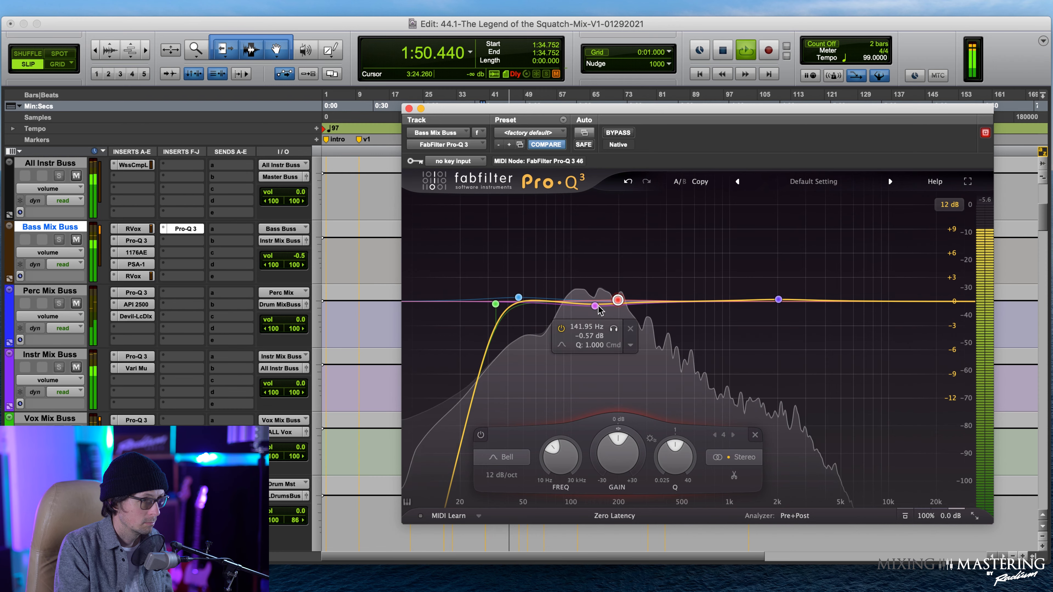
left_click(595, 305)
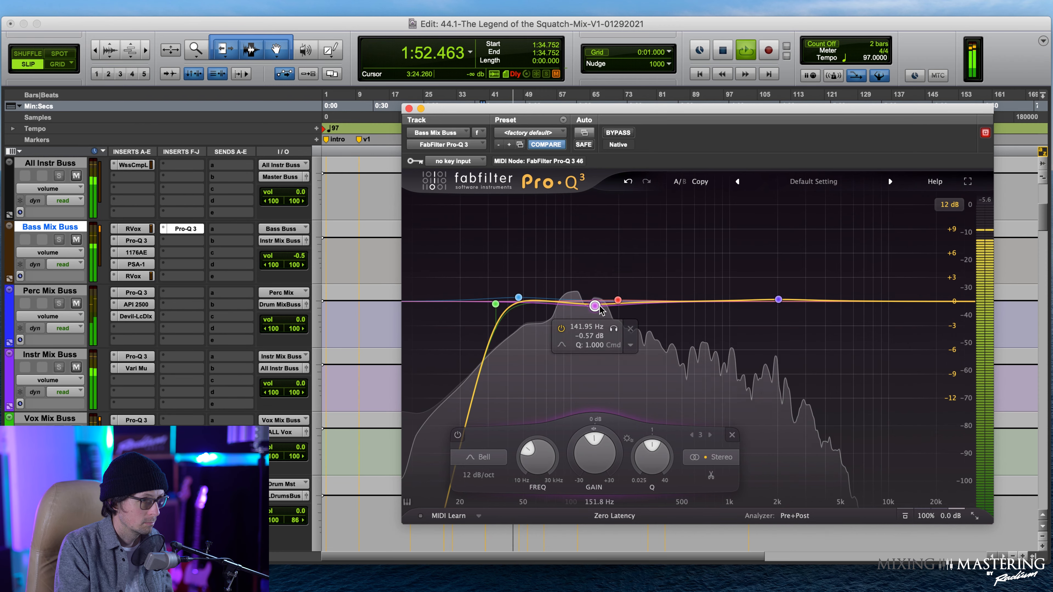
left_click(631, 332)
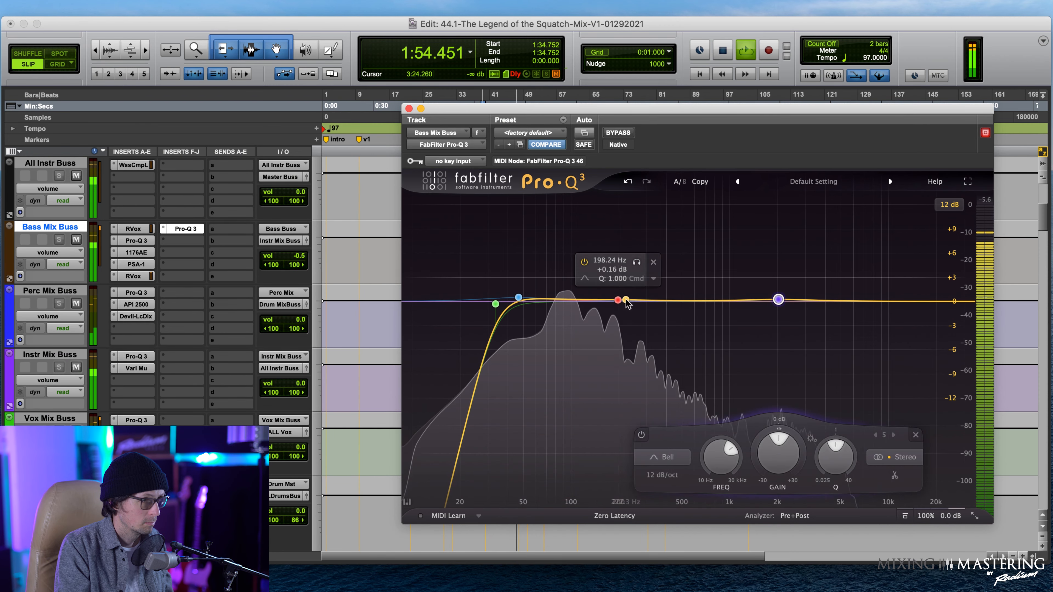
- Set the low-mid bell to +1.06 dB at 220.18 Hz with a Q of 1.662 while replaying the chorus
left_click_drag(618, 300, 618, 295)
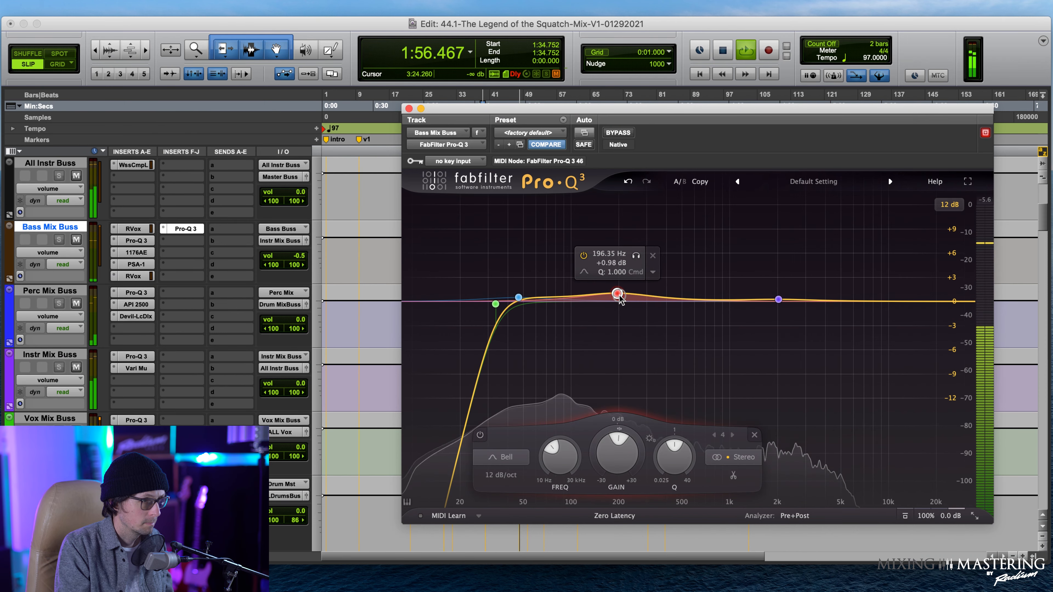
key("space")
key("space")
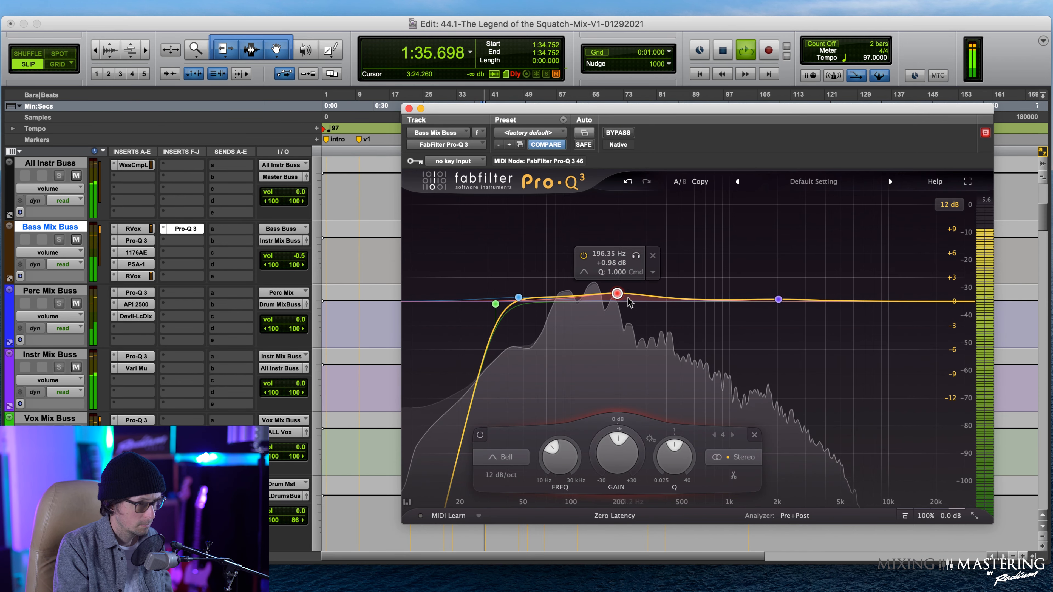
left_click_drag(671, 440, 679, 426)
left_click_drag(617, 297, 623, 294)
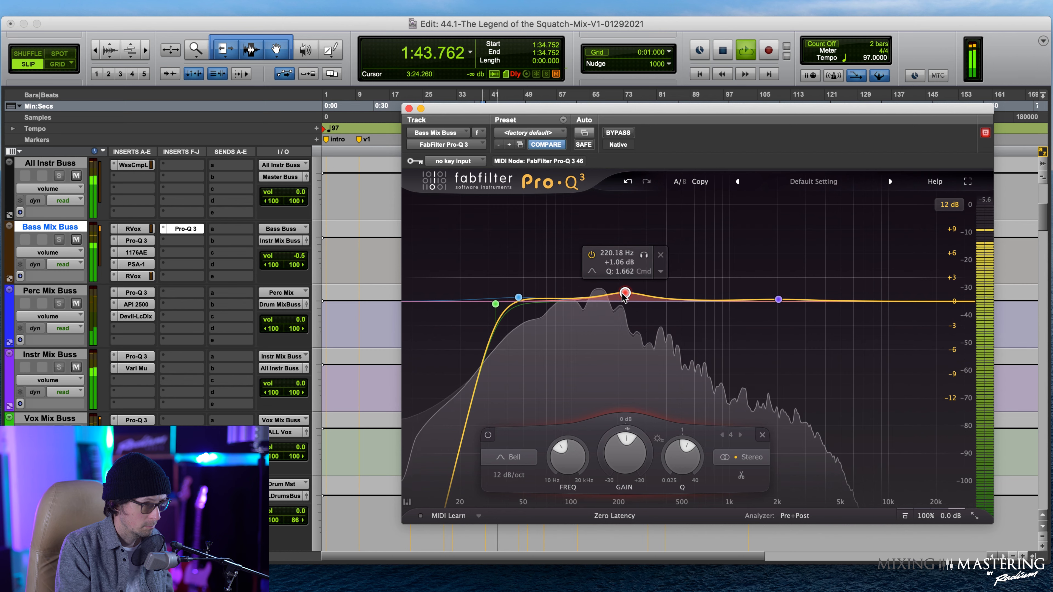
- Lower the Bass Mix Buss volume to -2.6 dB, close its Pro-Q 3, and briefly check the SansAmp PSA-1 settings
mouse_move(302, 257)
left_mouse_down()
mouse_move(303, 280)
mouse_move(301, 255)
left_mouse_up()
left_click(408, 108)
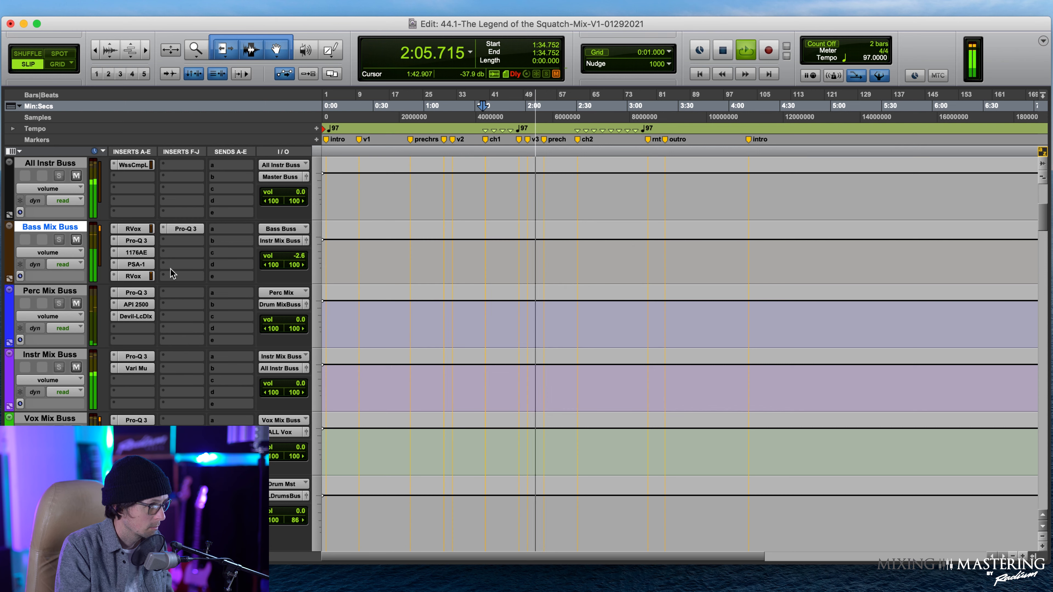
left_click(139, 265)
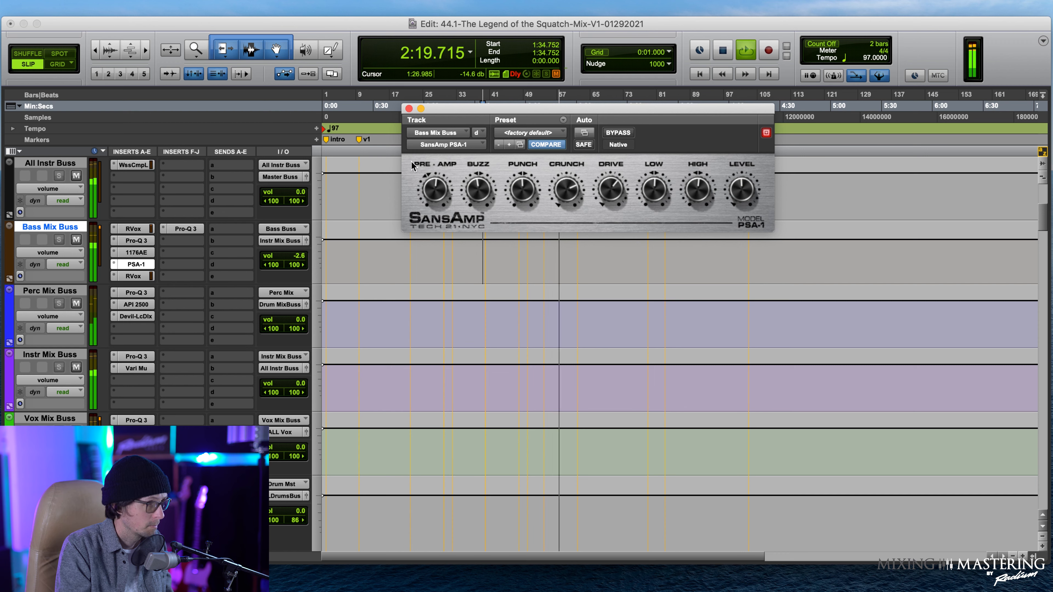
left_click(408, 109)
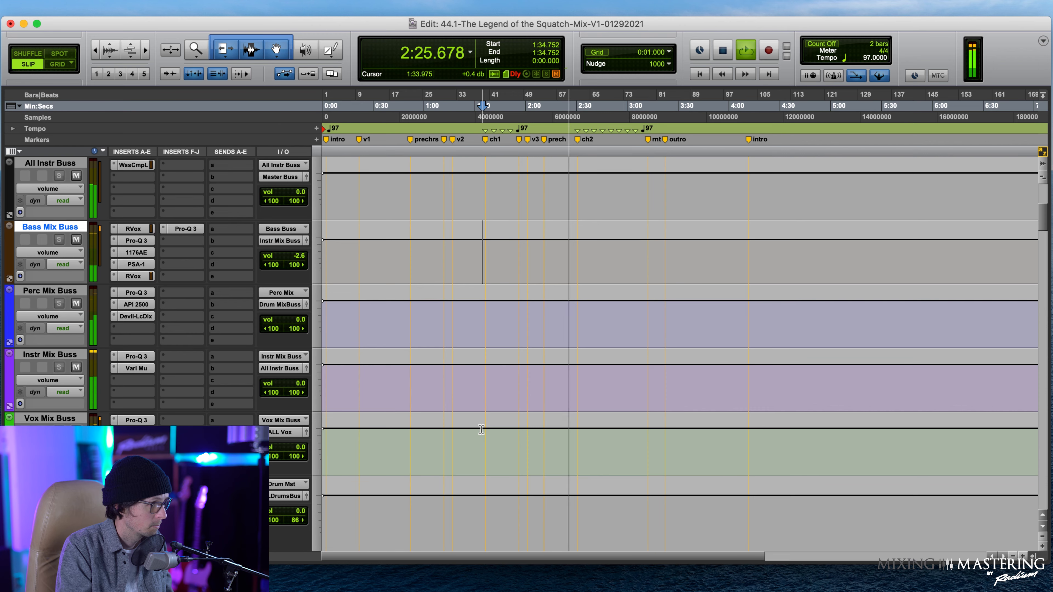
- Open Ozone 9 on the Master Buss and set the Maximizer threshold to -2.8 dB
scroll(481, 429, "down", 3)
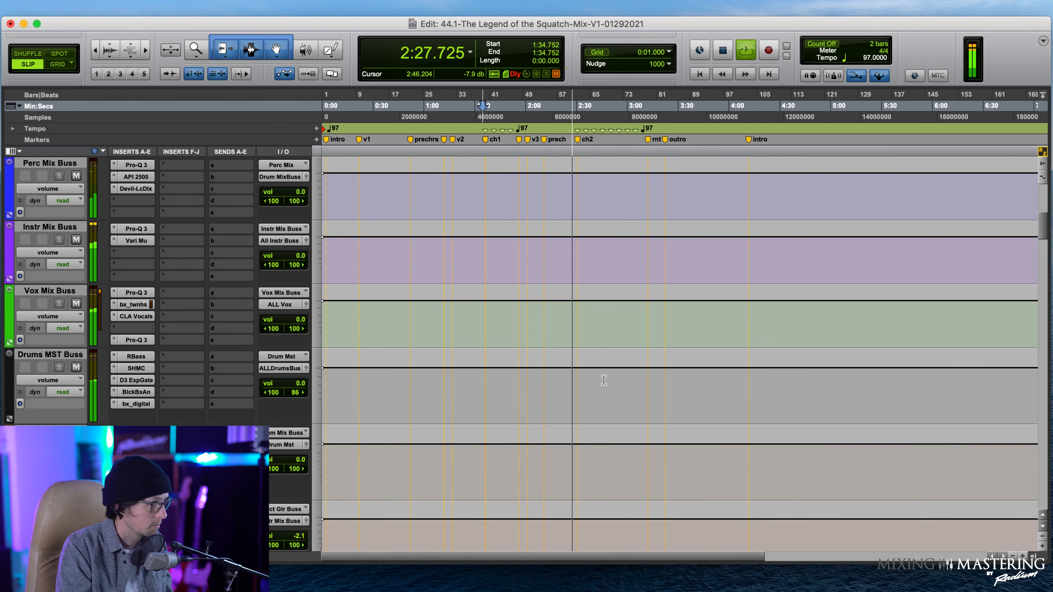
scroll(604, 380, "down", 10)
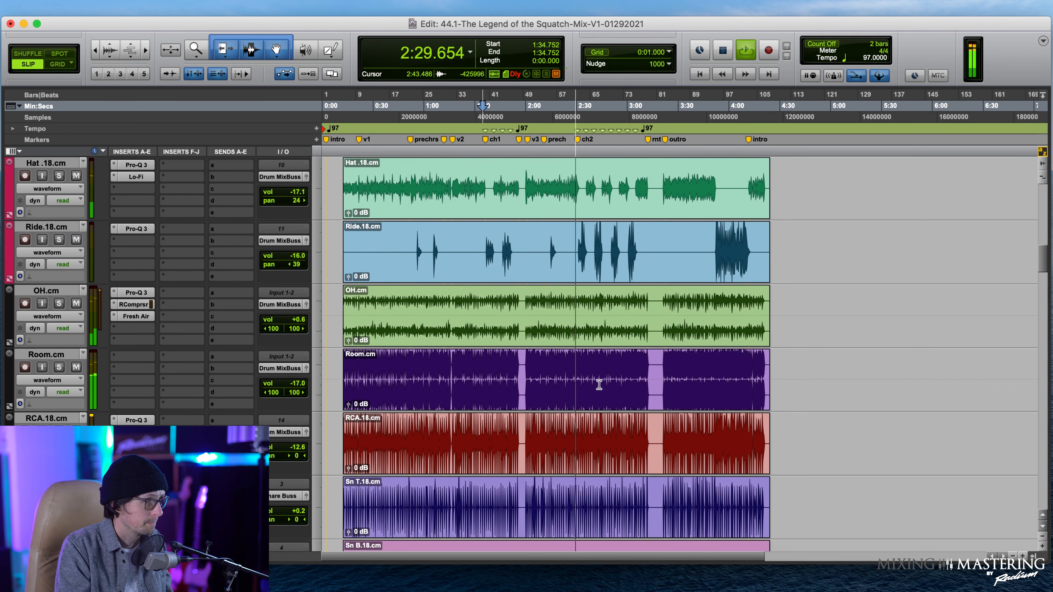
scroll(548, 281, "up", 2)
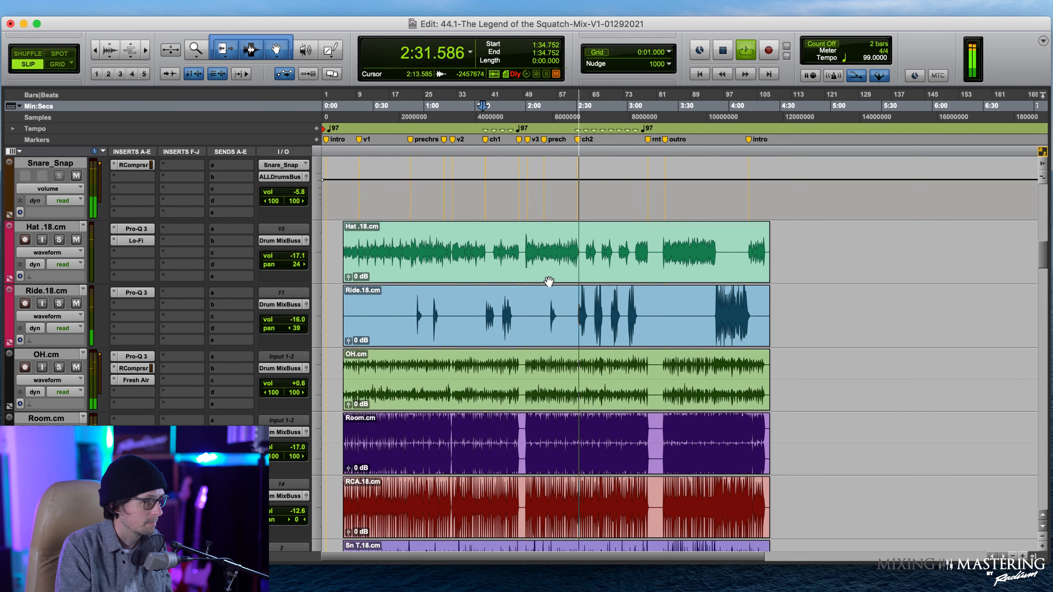
scroll(548, 281, "up", 15)
scroll(238, 249, "up", 3)
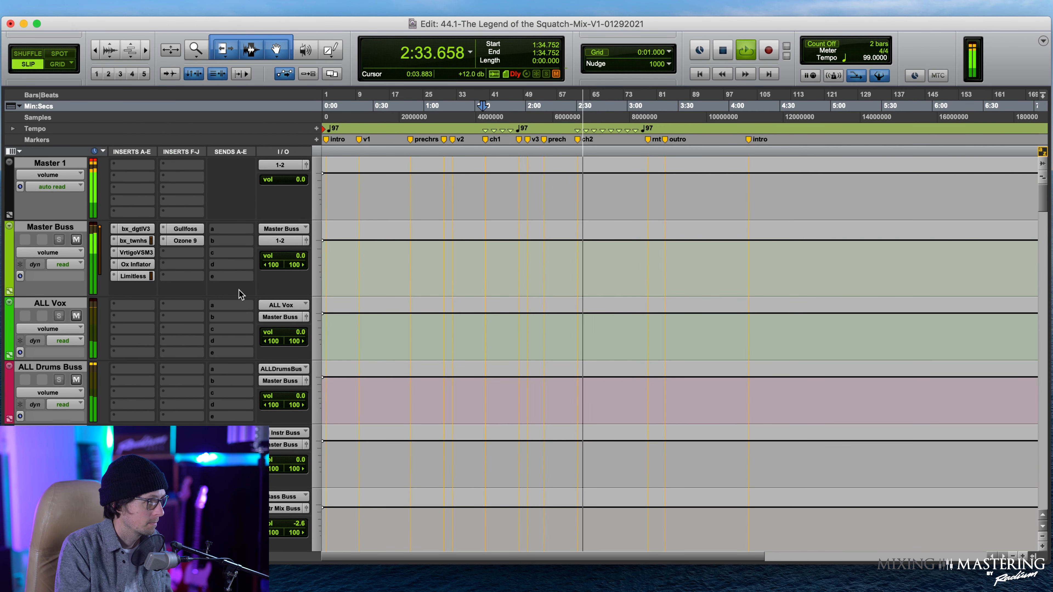
left_click(181, 241)
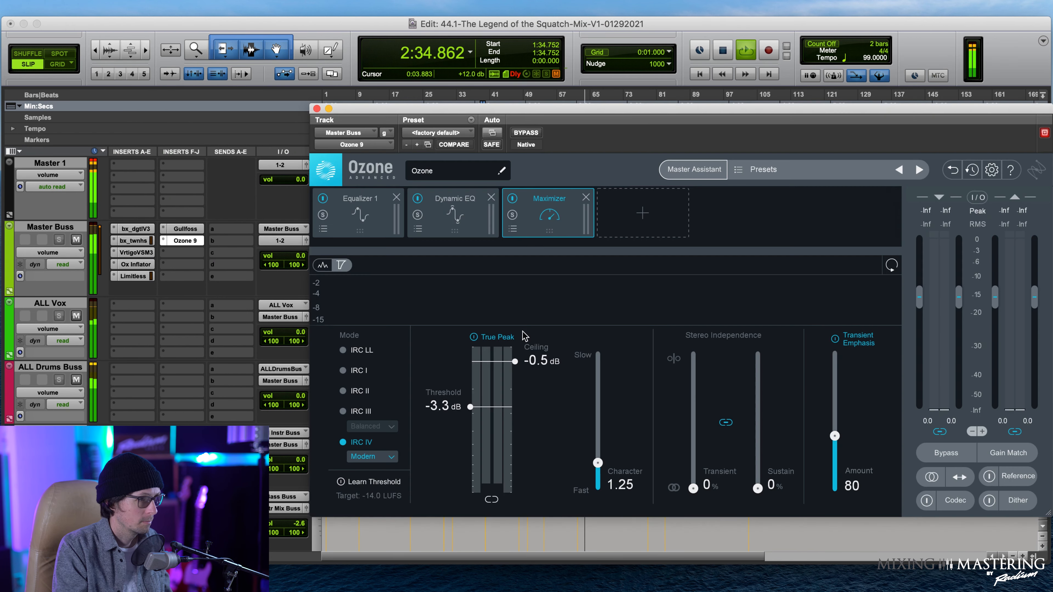
left_click_drag(471, 410, 472, 406)
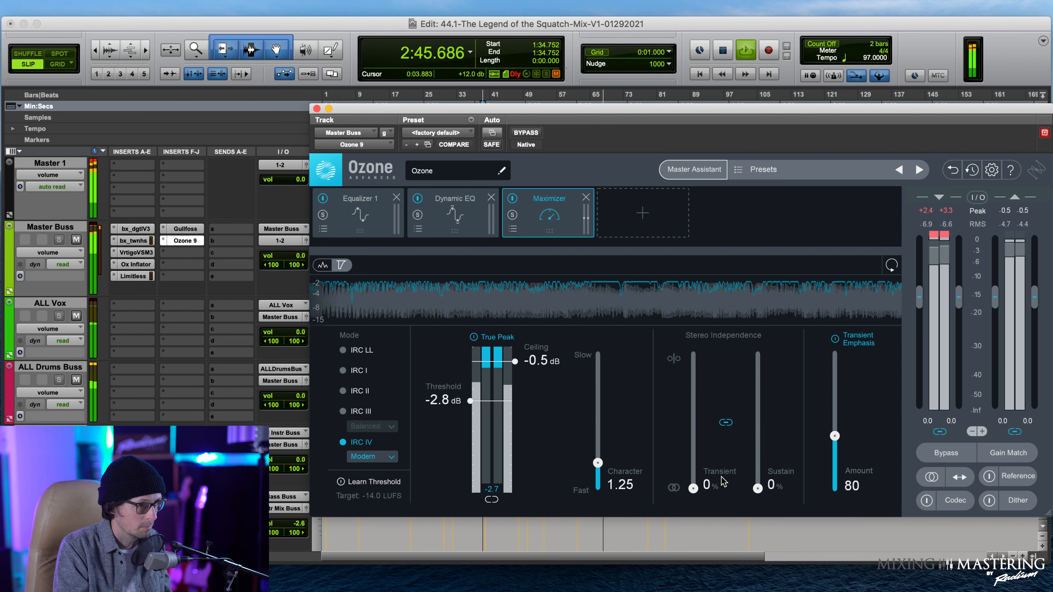
- Unlink the Maximizer's Stereo Independence sliders and set Transient to 24% and Sustain to 29%
left_click_drag(695, 491, 693, 457)
left_click_drag(757, 468, 759, 470)
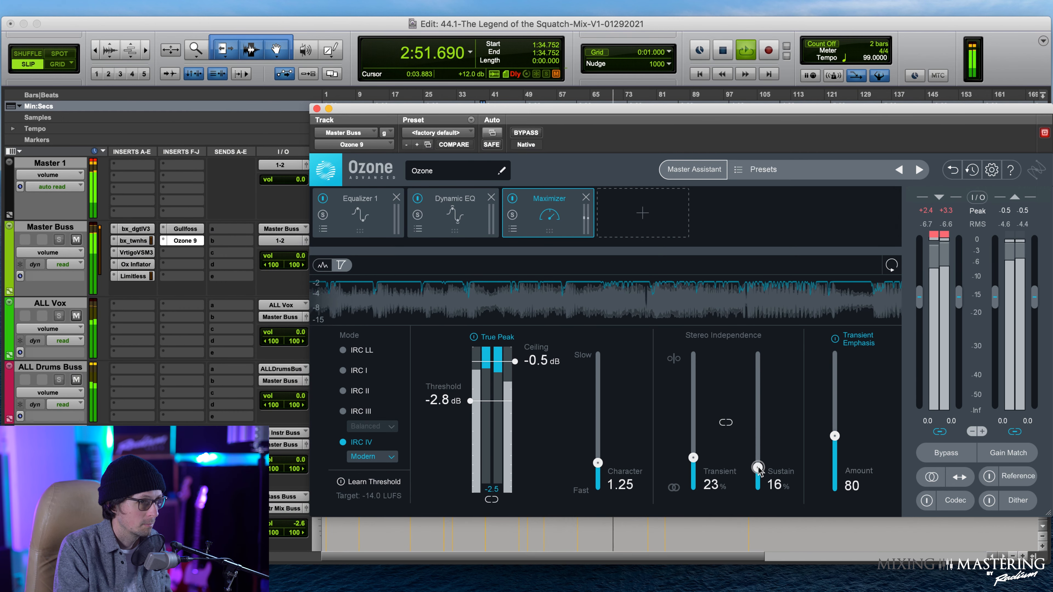
left_click_drag(758, 468, 762, 422)
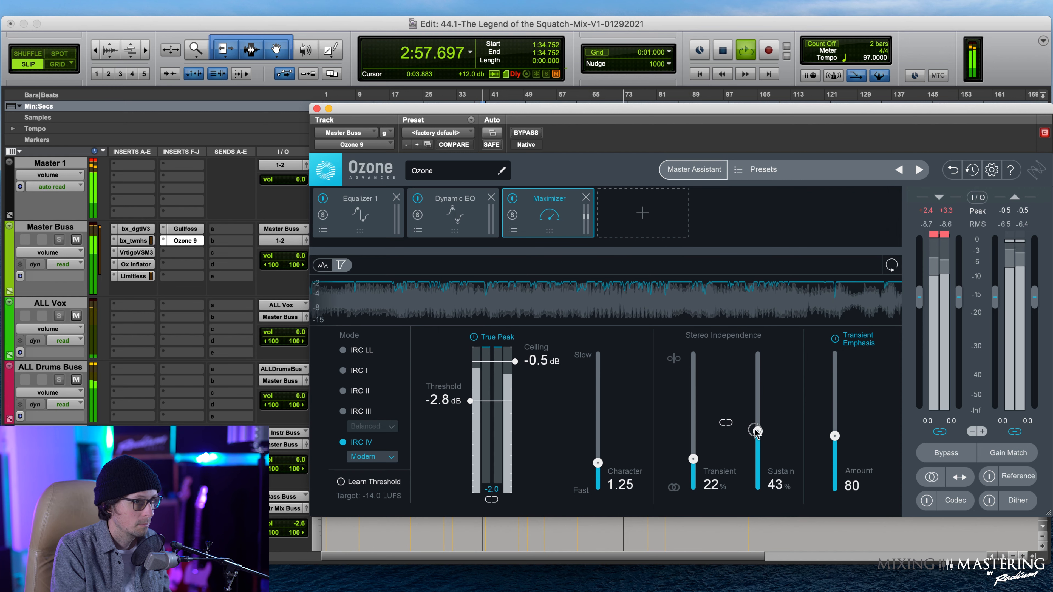
left_click_drag(692, 462, 690, 463)
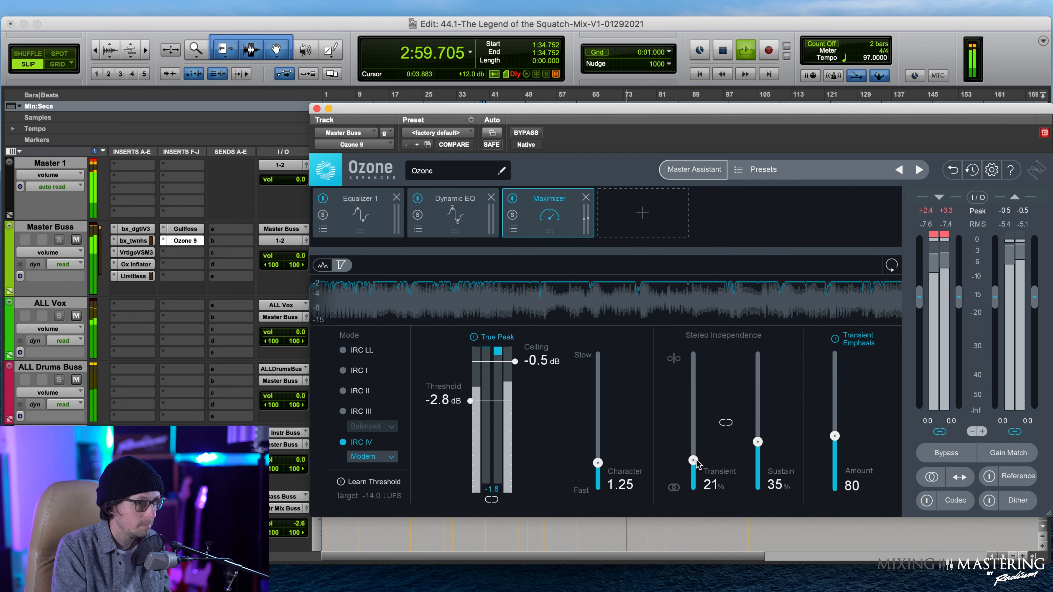
left_click_drag(758, 442, 758, 448)
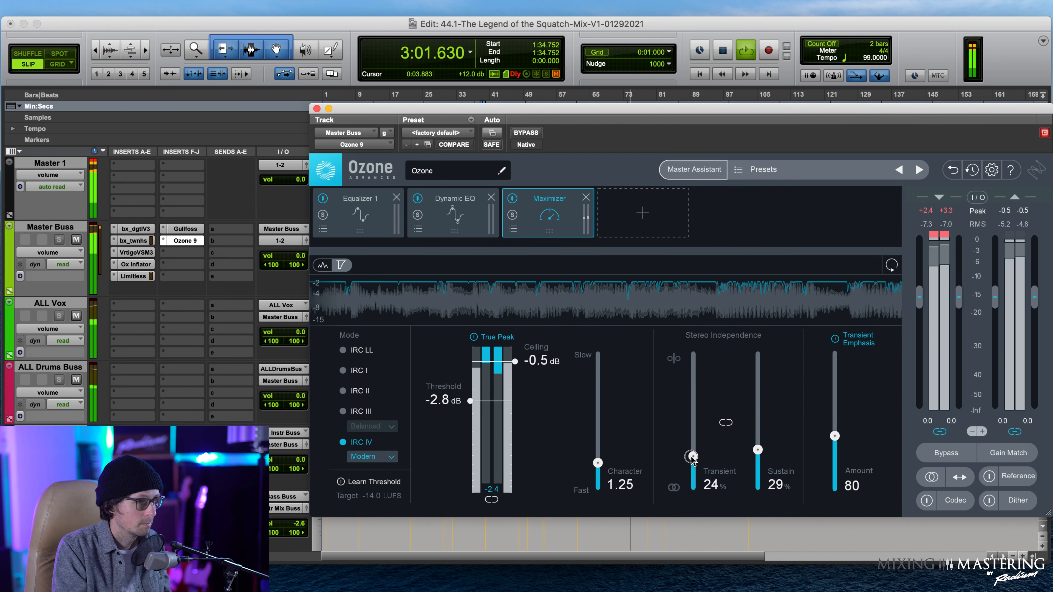
- Compare the master with Ozone 9 bypassed and active, set the Maximizer threshold to -2.5 dB, and stop playback
left_click(525, 132)
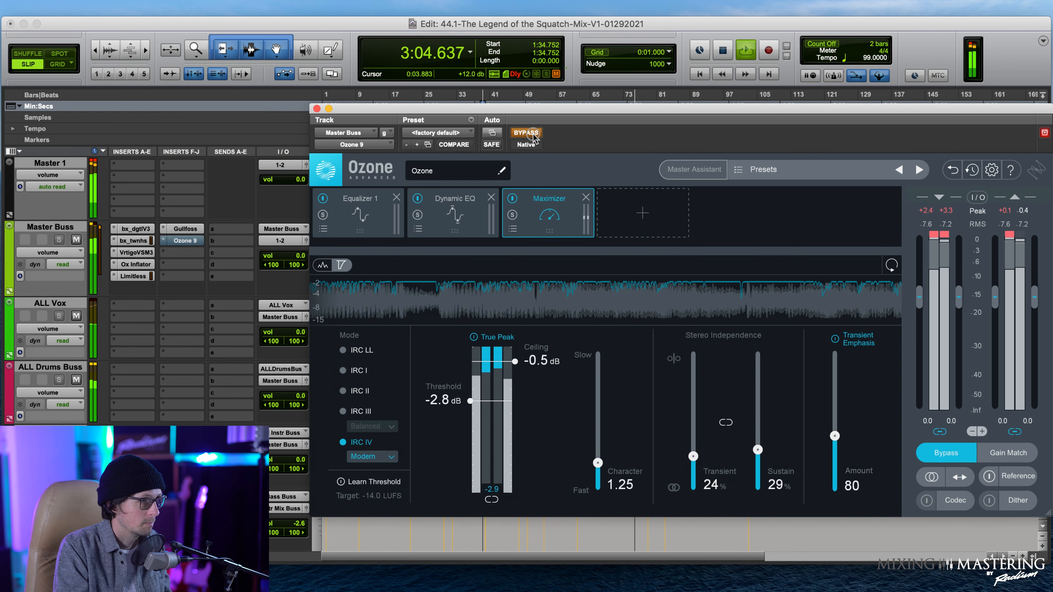
left_click(534, 137)
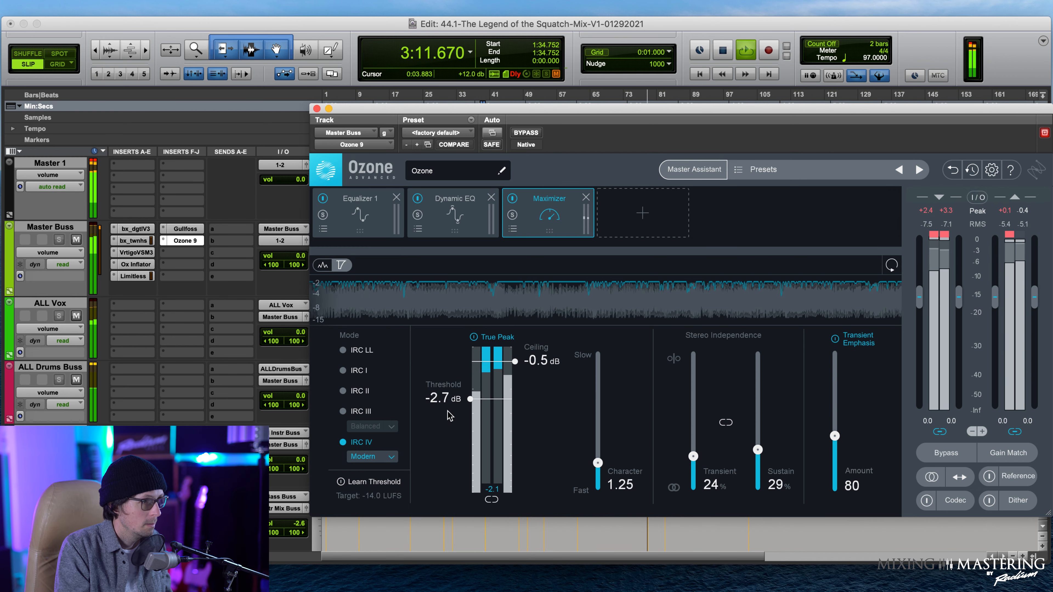
left_click_drag(469, 399, 470, 396)
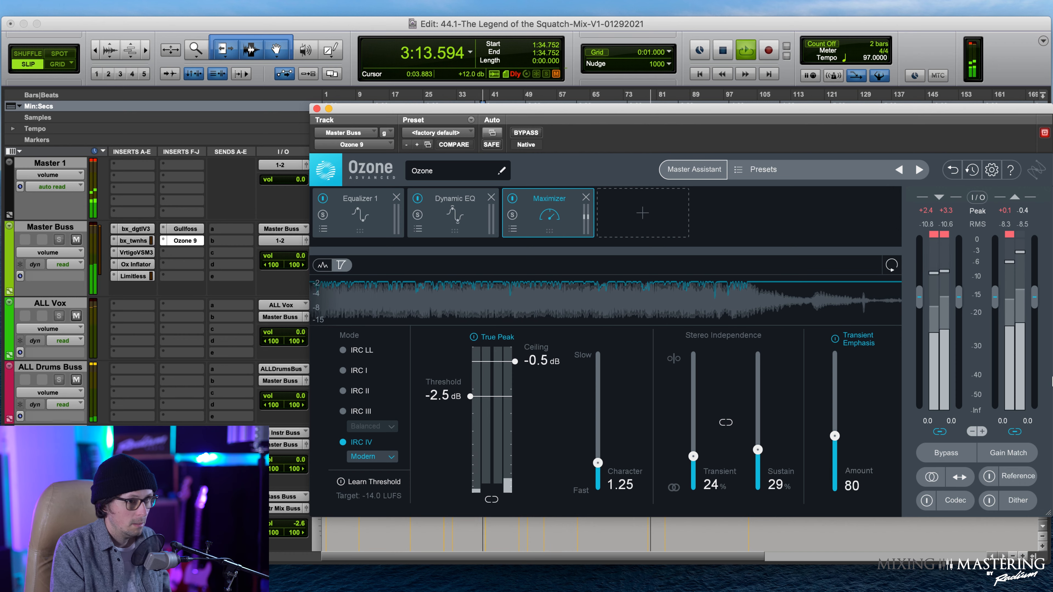
key("space")
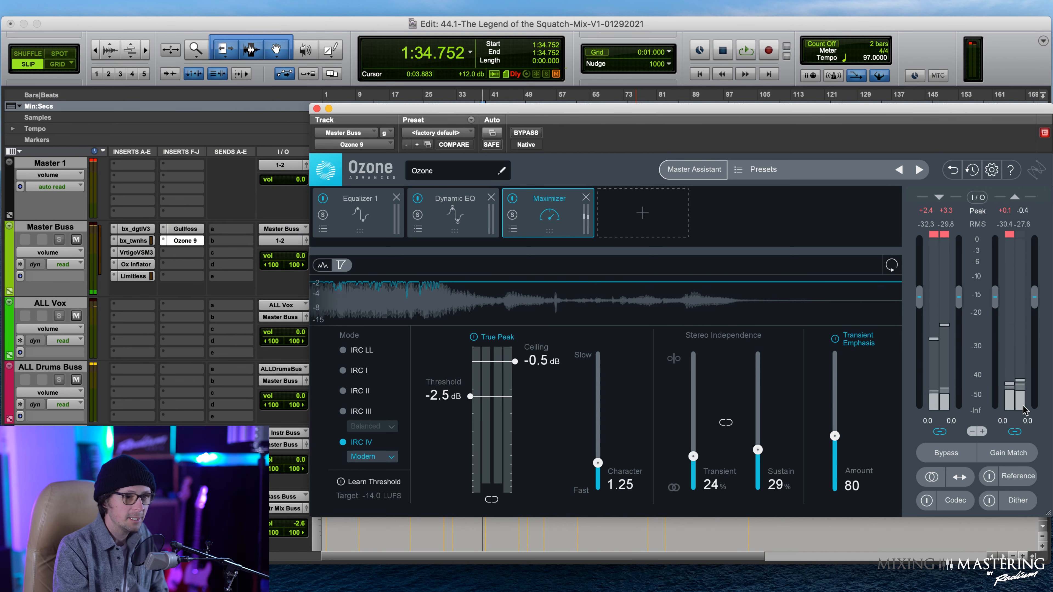